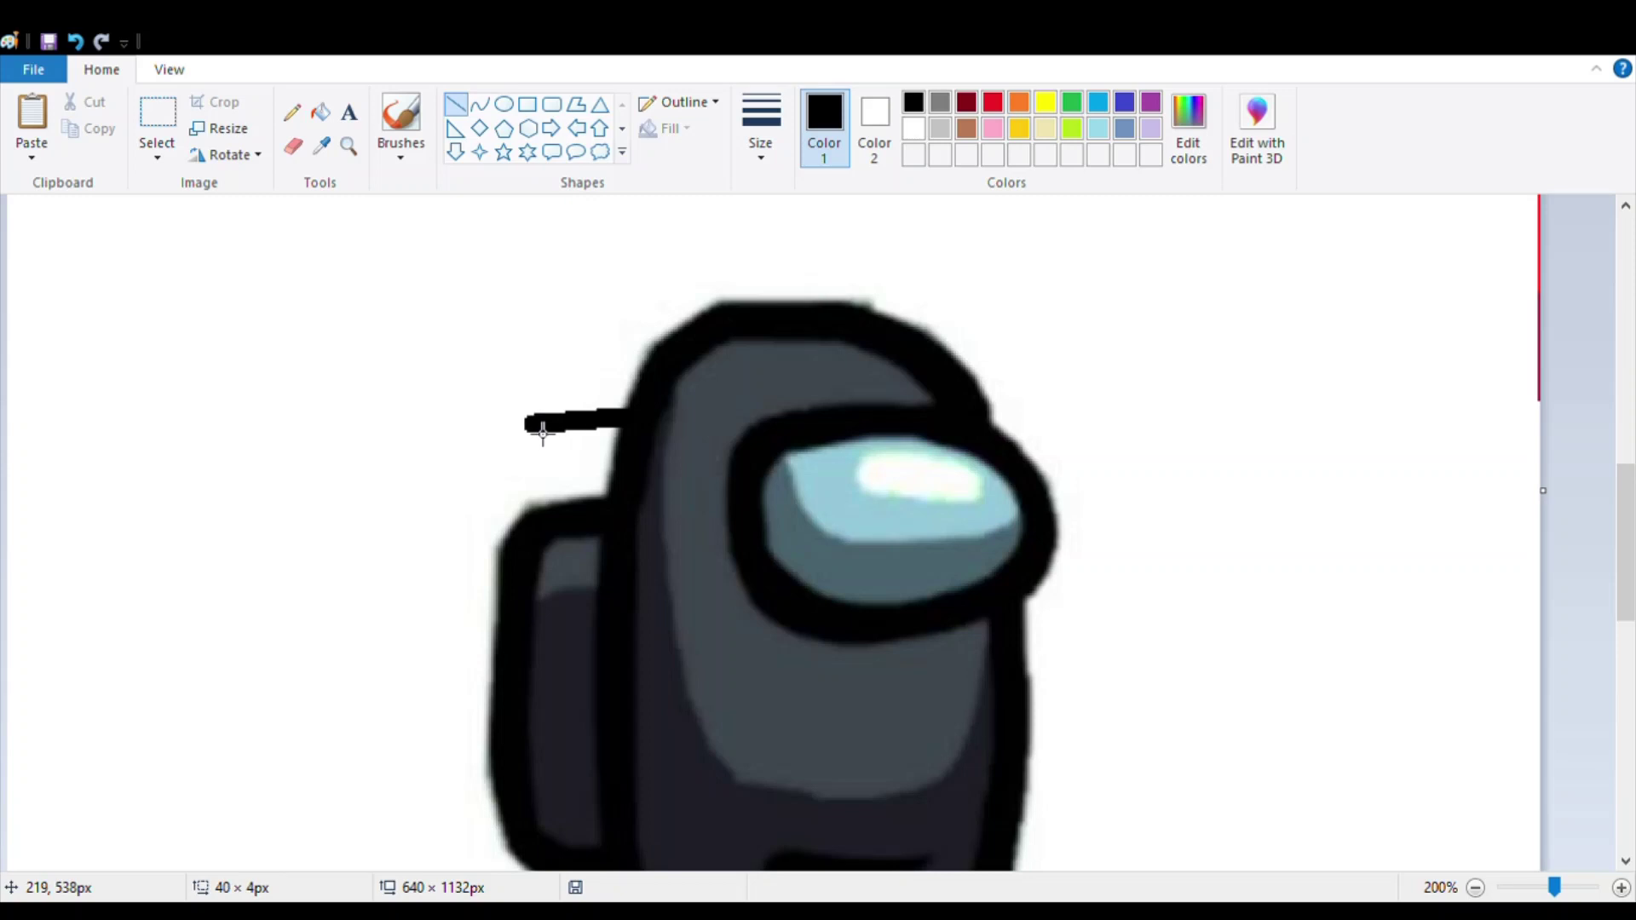
{"action": "left_click_drag", "start_coordinate": [537, 426], "coordinate": [612, 493]}
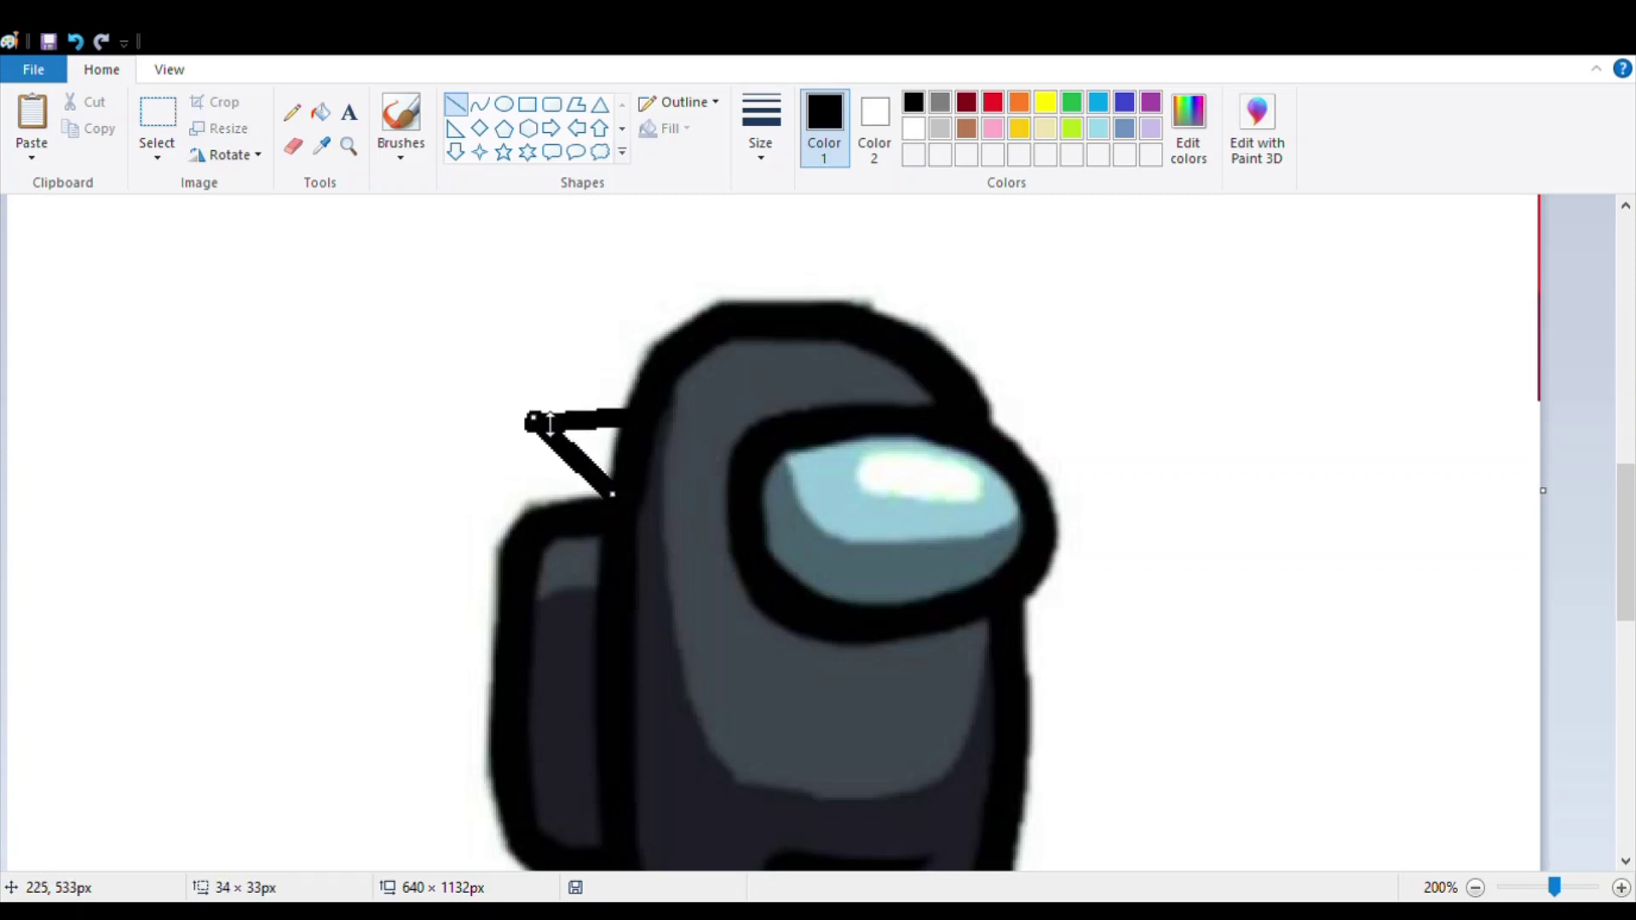
{"action": "left_click_drag", "start_coordinate": [539, 430], "coordinate": [537, 440]}
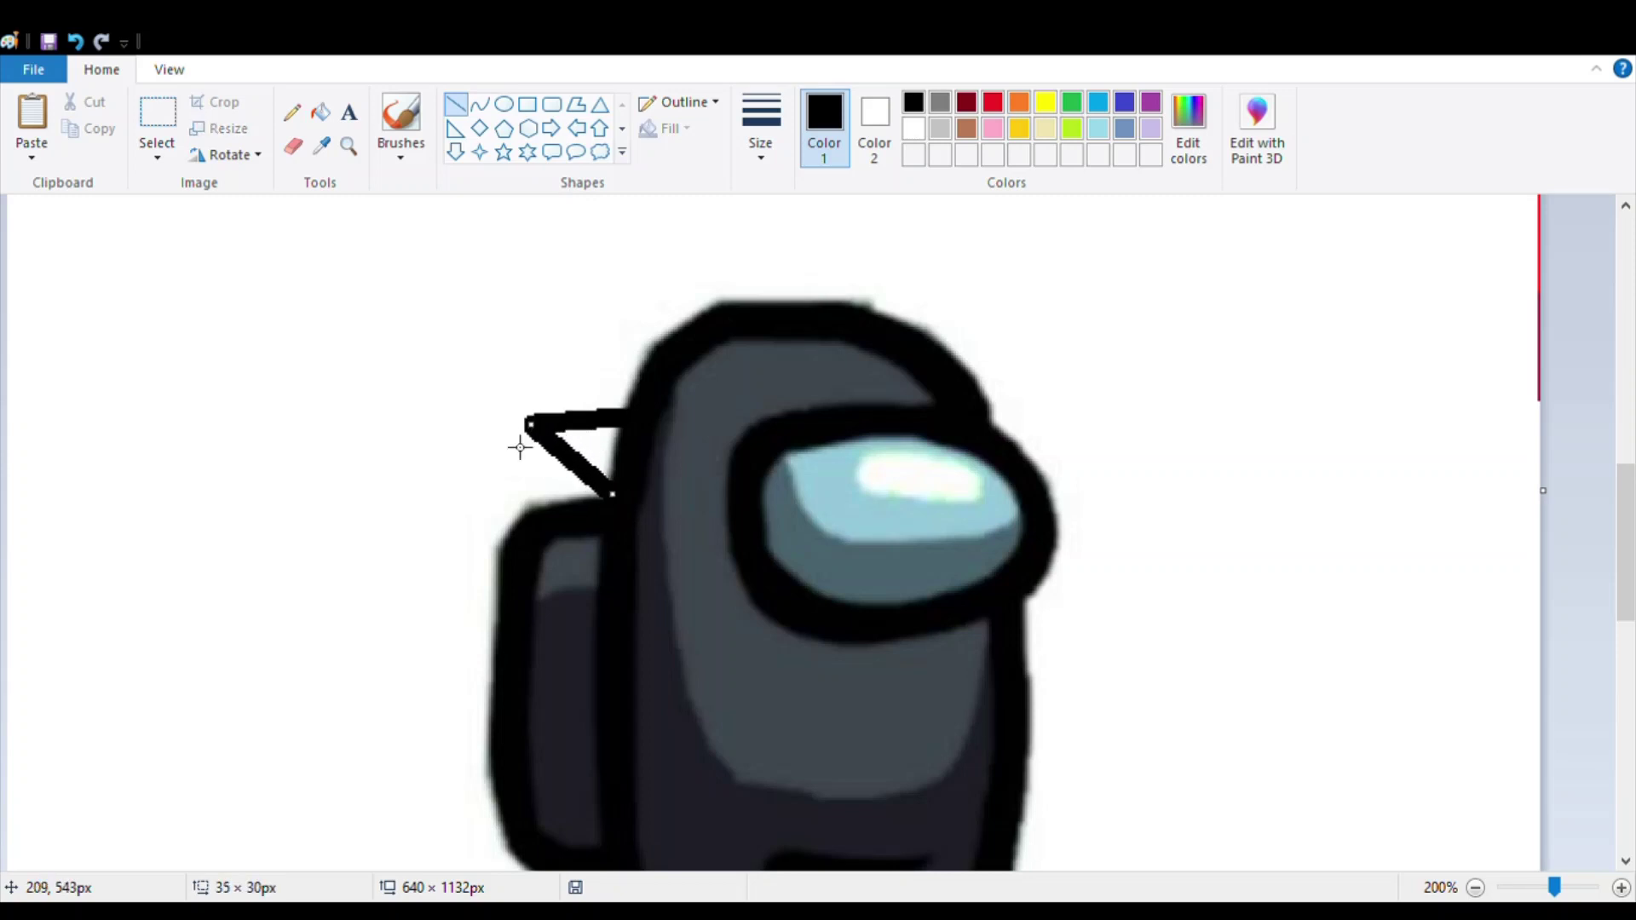
{"action": "left_click", "coordinate": [560, 501]}
{"action": "mouse_move", "coordinate": [550, 504]}
{"action": "left_mouse_down"}
{"action": "mouse_move", "coordinate": [512, 486]}
{"action": "mouse_move", "coordinate": [453, 508]}
{"action": "mouse_move", "coordinate": [463, 482]}
{"action": "mouse_move", "coordinate": [479, 472]}
{"action": "mouse_move", "coordinate": [506, 586]}
{"action": "mouse_move", "coordinate": [395, 611]}
{"action": "mouse_move", "coordinate": [415, 626]}
{"action": "left_mouse_up"}
{"action": "left_click", "coordinate": [481, 526]}
{"action": "left_click", "coordinate": [475, 596]}
{"action": "left_click", "coordinate": [75, 41]}
{"action": "left_click", "coordinate": [75, 41]}
{"action": "left_click", "coordinate": [75, 41]}
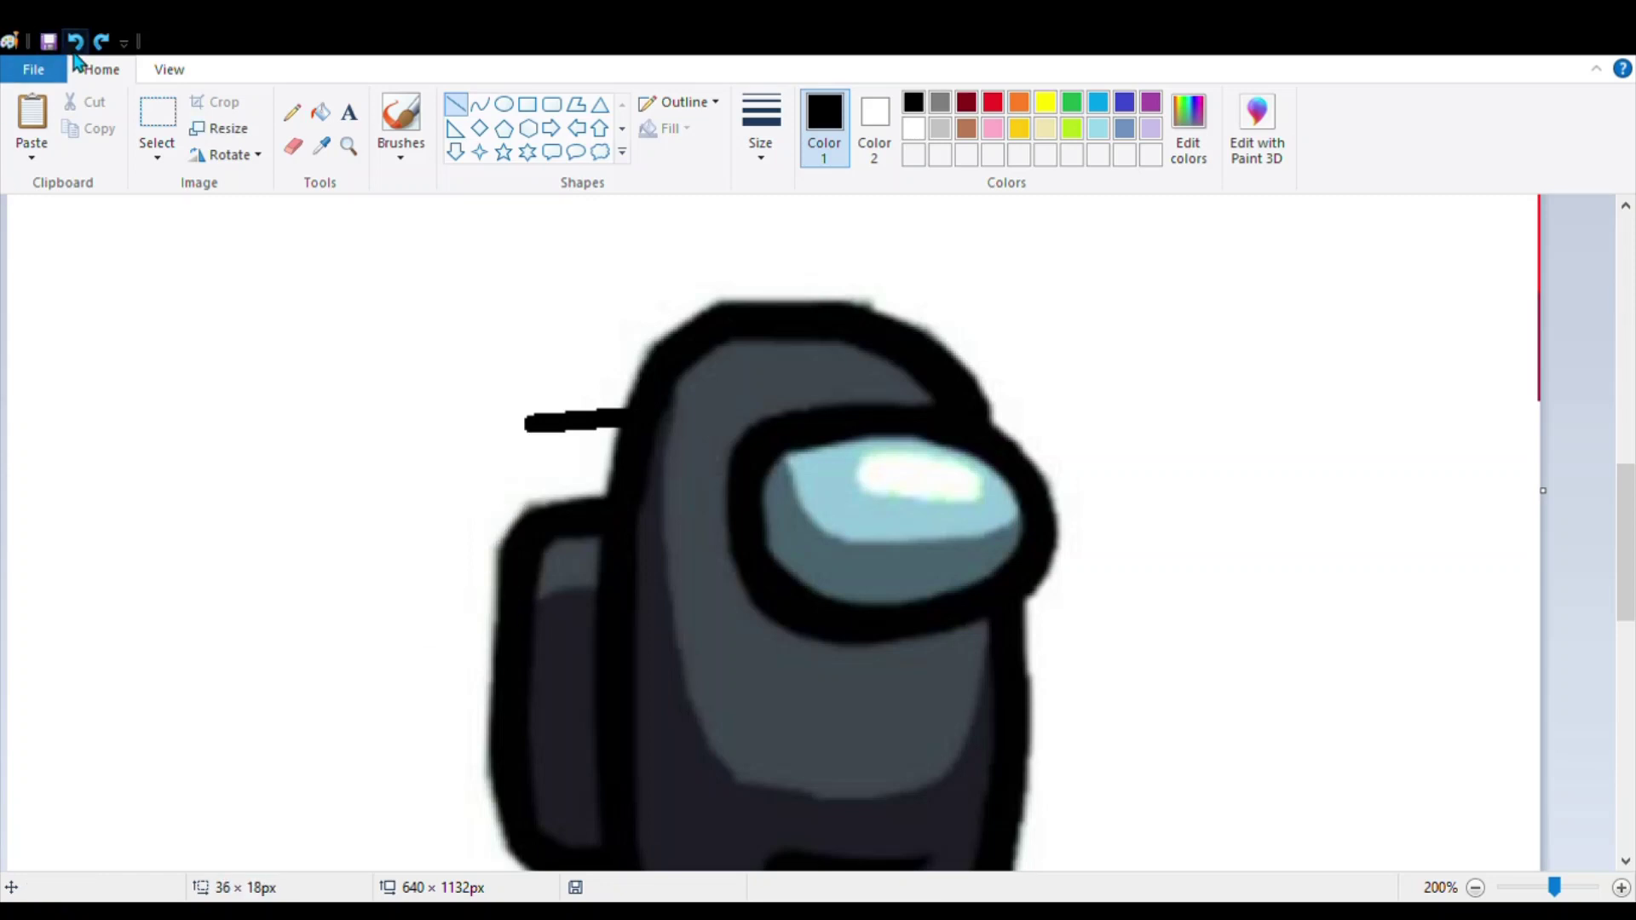
{"action": "left_click", "coordinate": [75, 40]}
{"action": "left_click", "coordinate": [75, 41]}
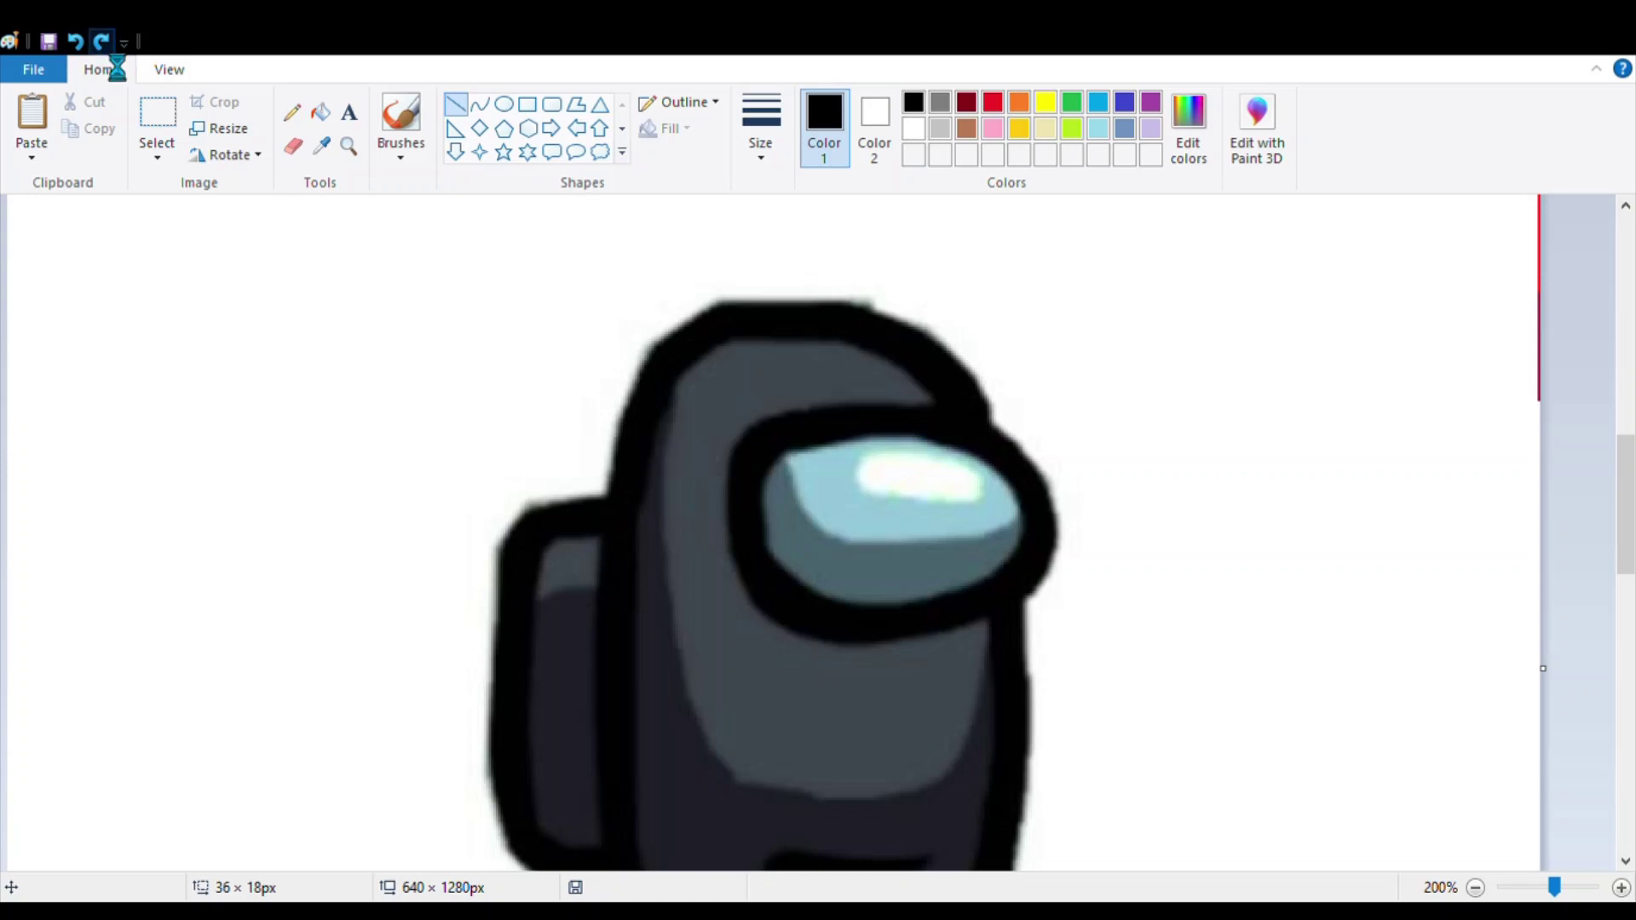
{"action": "left_click", "coordinate": [100, 41]}
Draw pointed spikes down the outer edge of the character's backpack with thick black straight lines
{"action": "mouse_move", "coordinate": [514, 567]}
{"action": "left_mouse_down"}
{"action": "mouse_move", "coordinate": [397, 566]}
{"action": "mouse_move", "coordinate": [460, 592]}
{"action": "mouse_move", "coordinate": [444, 560]}
{"action": "mouse_move", "coordinate": [523, 630]}
{"action": "mouse_move", "coordinate": [444, 660]}
{"action": "mouse_move", "coordinate": [507, 675]}
{"action": "mouse_move", "coordinate": [444, 752]}
{"action": "left_mouse_up"}
{"action": "left_click", "coordinate": [546, 602]}
{"action": "left_click", "coordinate": [490, 684]}
{"action": "left_click", "coordinate": [468, 703]}
{"action": "scroll", "coordinate": [529, 629], "scroll_direction": "down", "scroll_amount": 2}
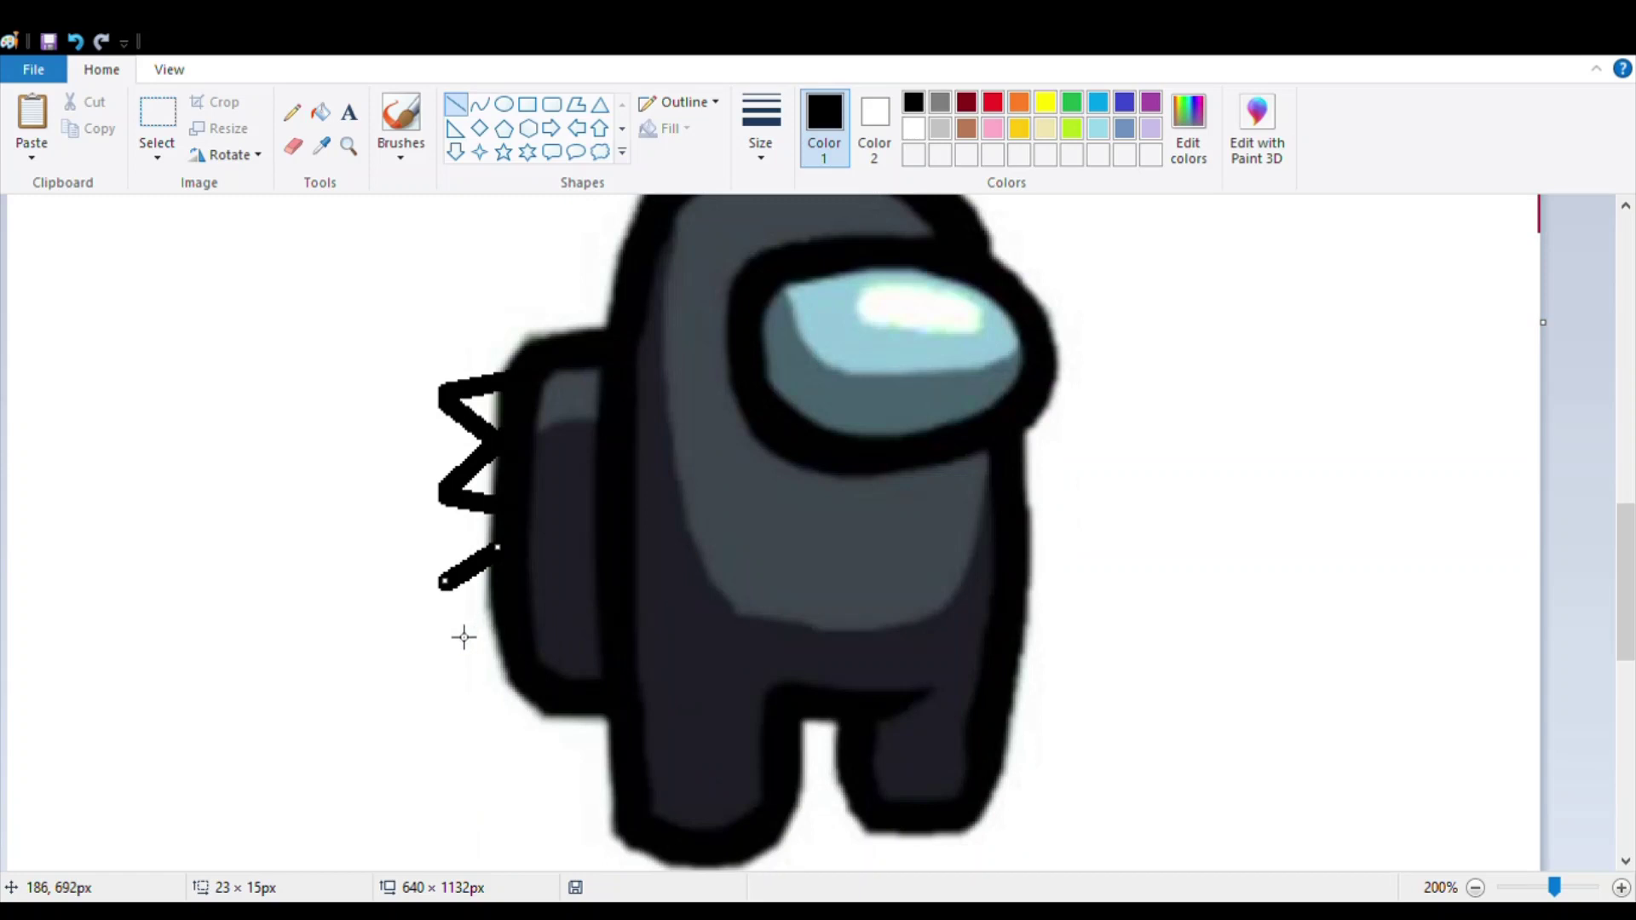
Close the lowest backpack spike and outline a tapering tail behind the character with thick black straight lines
{"action": "left_click_drag", "start_coordinate": [443, 587], "coordinate": [344, 738]}
{"action": "left_click", "coordinate": [523, 643]}
{"action": "left_click", "coordinate": [519, 705]}
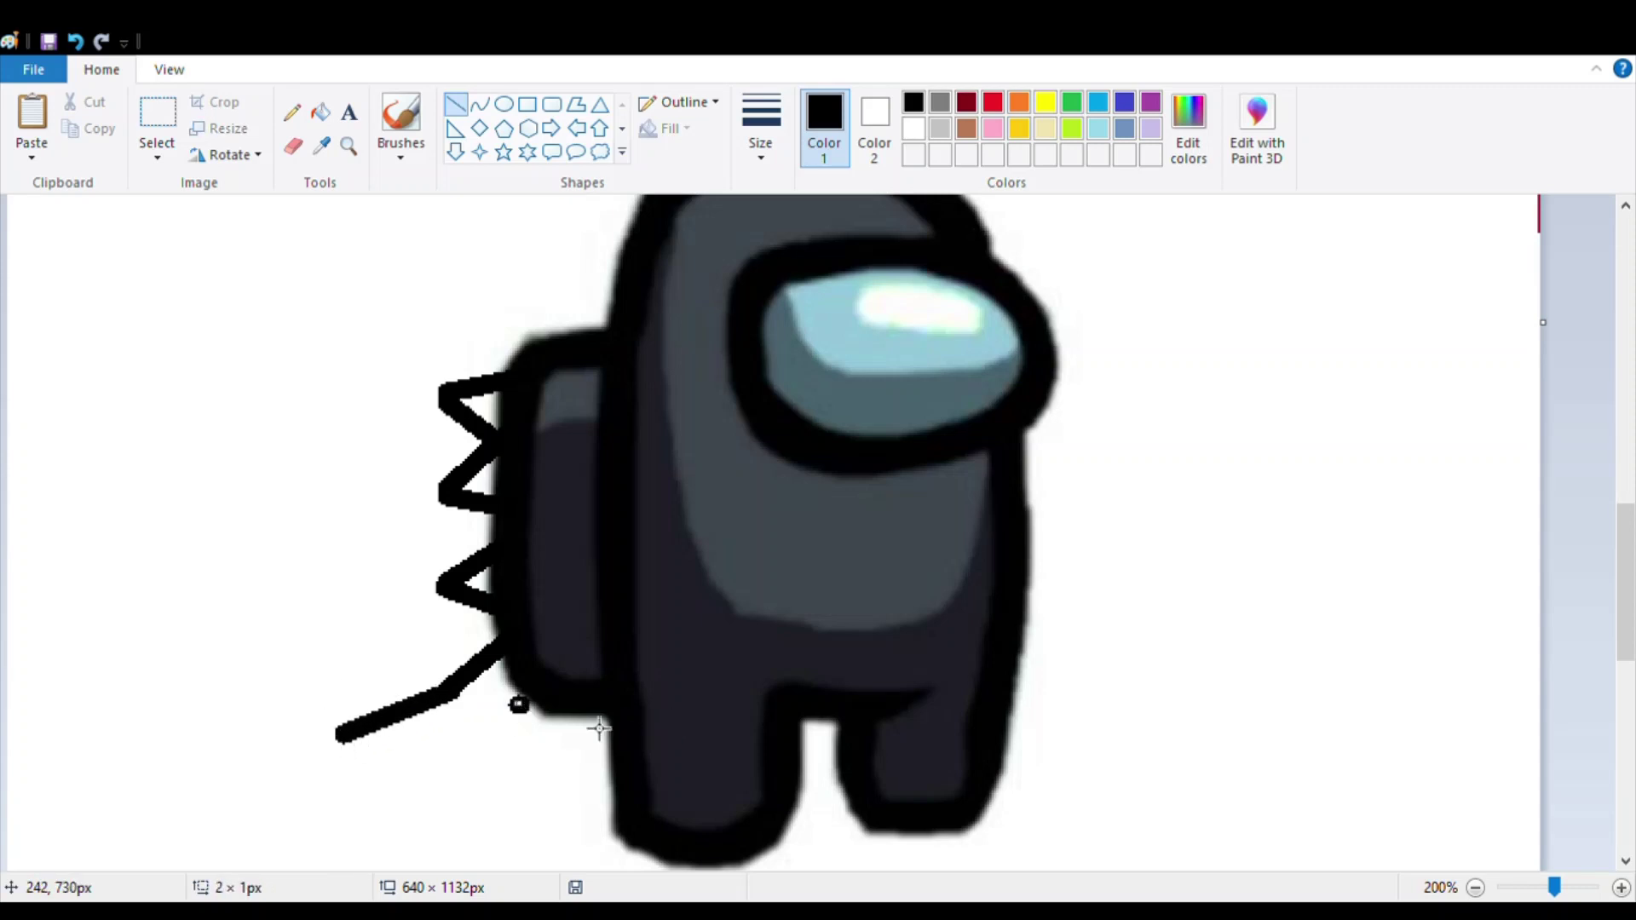
{"action": "left_click", "coordinate": [75, 41]}
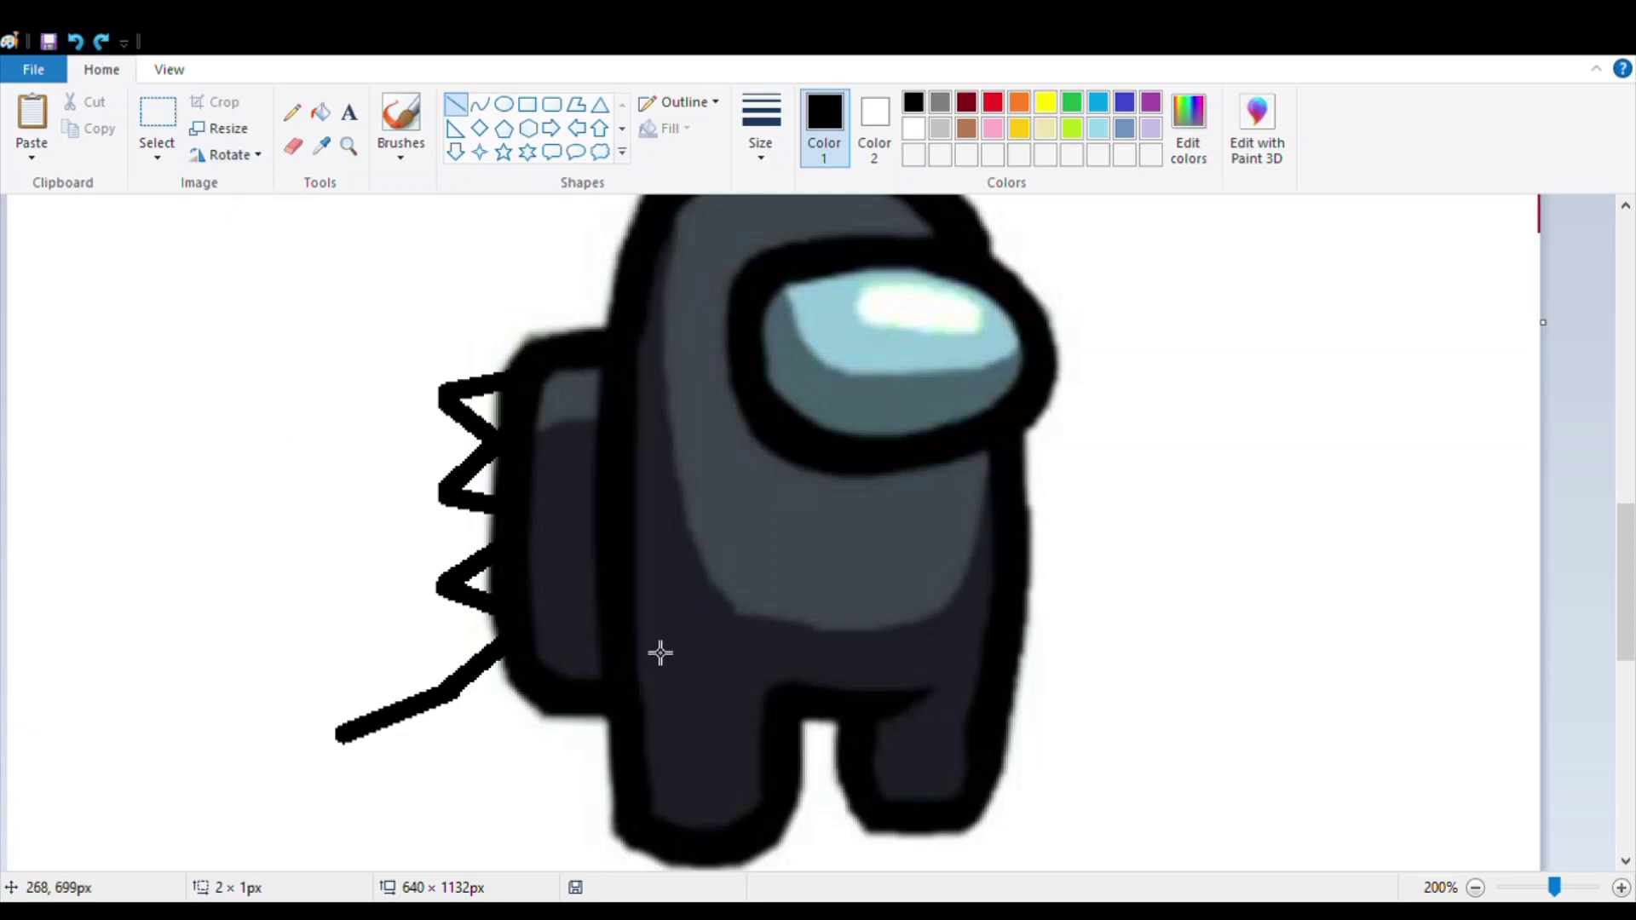
{"action": "mouse_move", "coordinate": [629, 740]}
{"action": "left_mouse_down"}
{"action": "mouse_move", "coordinate": [482, 802]}
{"action": "mouse_move", "coordinate": [459, 795]}
{"action": "mouse_move", "coordinate": [521, 781]}
{"action": "mouse_move", "coordinate": [356, 788]}
{"action": "left_mouse_up"}
{"action": "left_click_drag", "start_coordinate": [514, 789], "coordinate": [511, 785]}
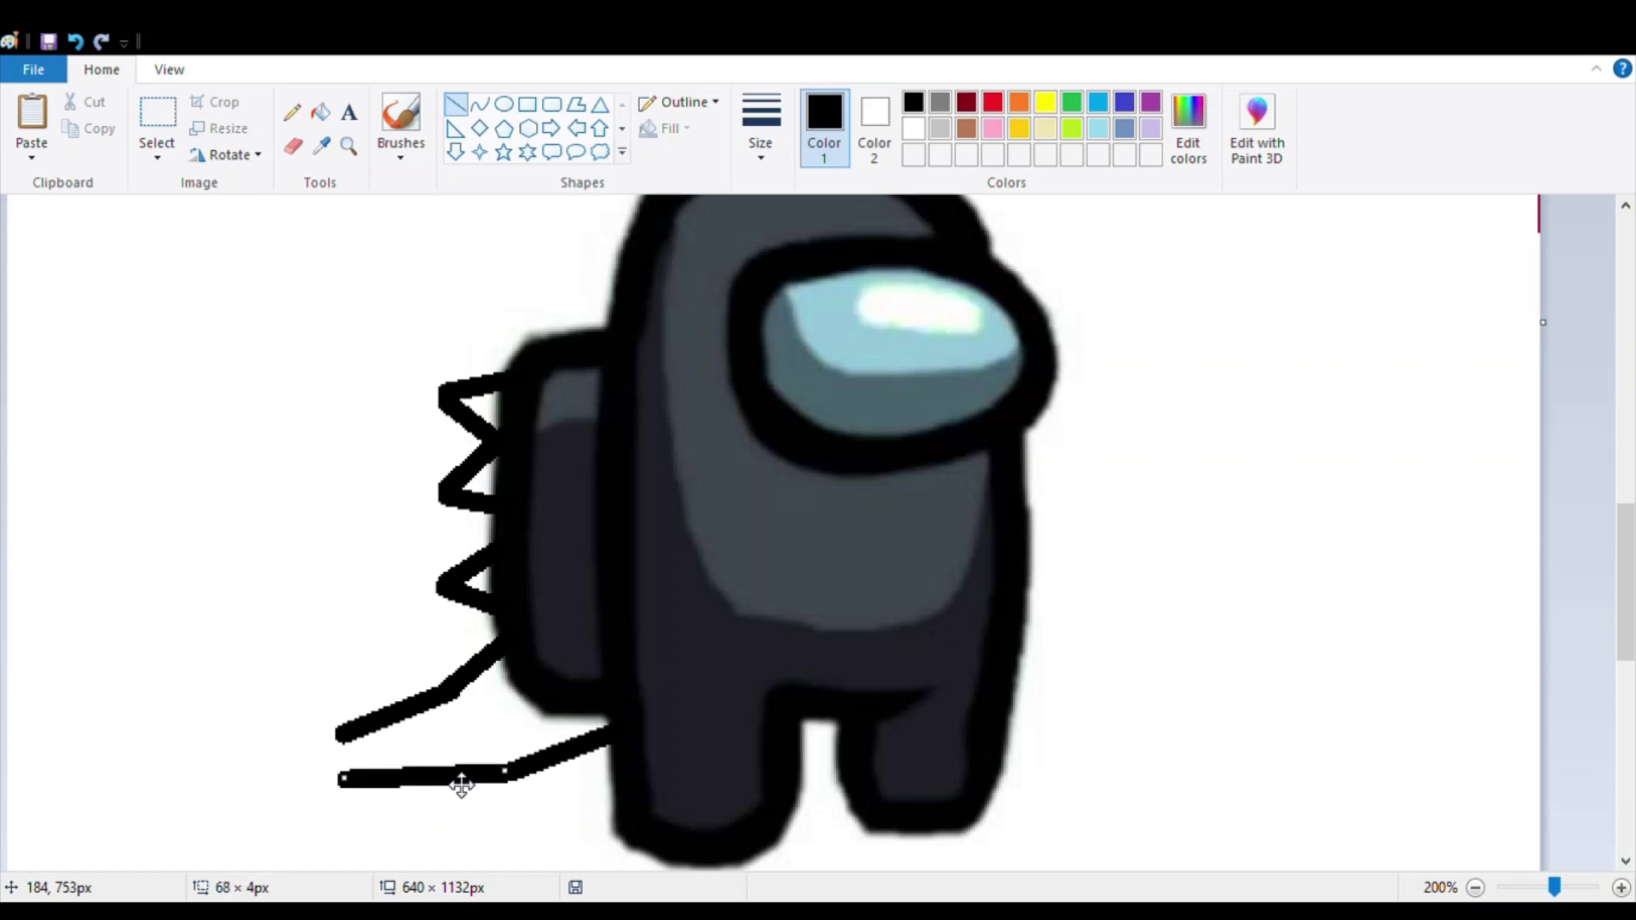
{"action": "mouse_move", "coordinate": [341, 780]}
{"action": "left_mouse_down"}
{"action": "mouse_move", "coordinate": [352, 801]}
{"action": "mouse_move", "coordinate": [336, 806]}
{"action": "mouse_move", "coordinate": [233, 748]}
{"action": "mouse_move", "coordinate": [344, 748]}
{"action": "left_mouse_up"}
{"action": "left_click", "coordinate": [347, 812]}
{"action": "left_click", "coordinate": [247, 730]}
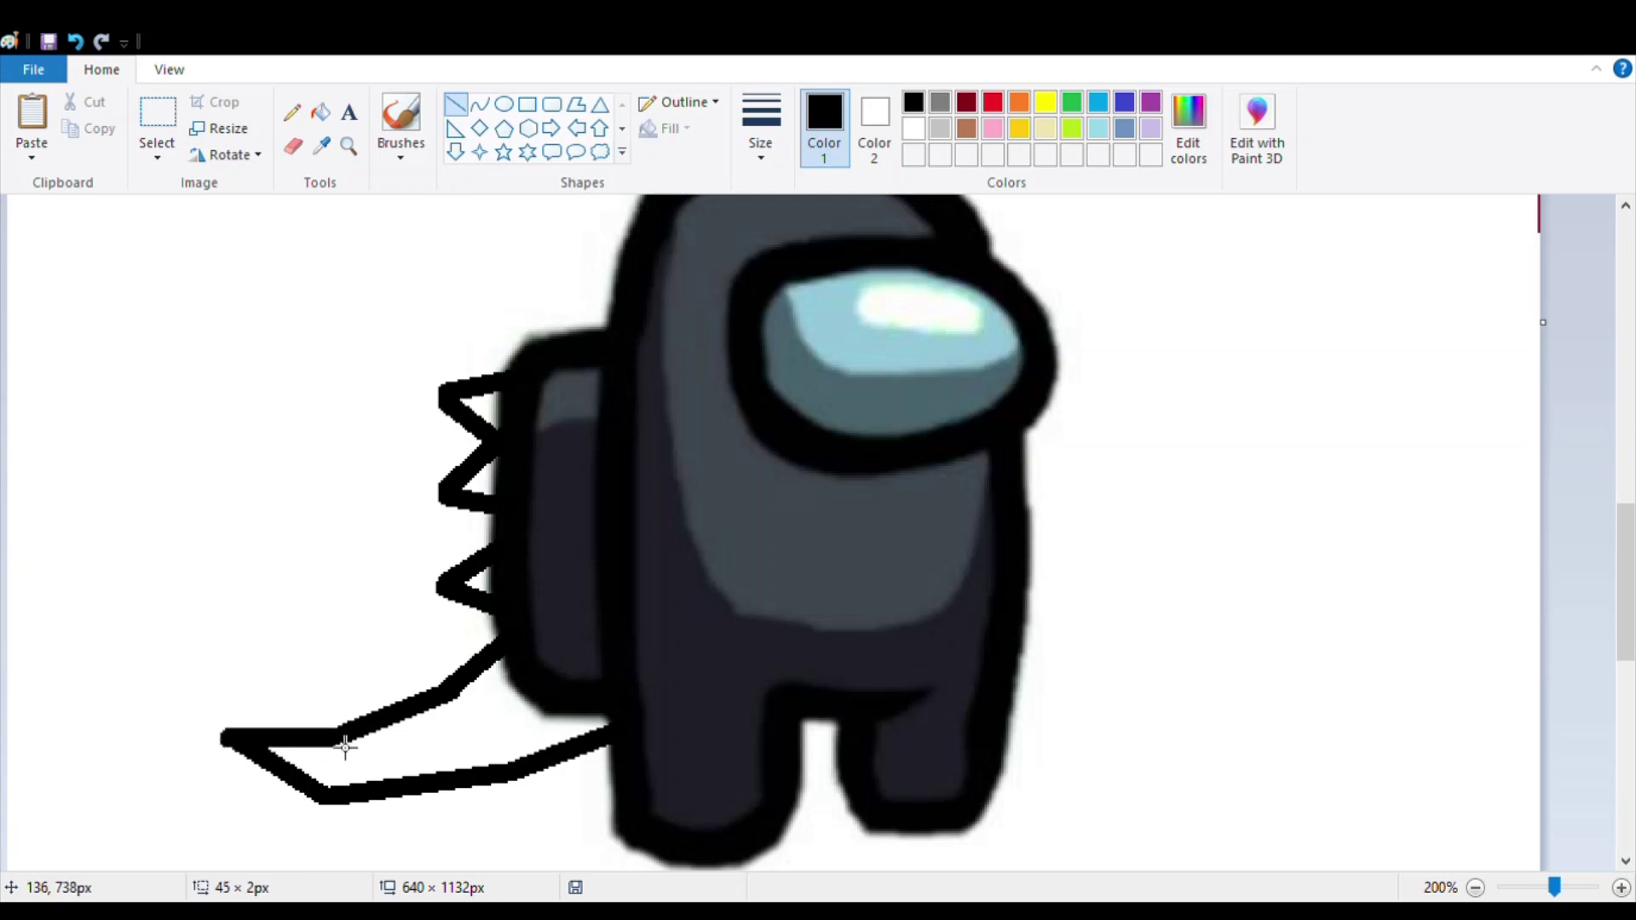
Add three small triangular spikes along the tail's upper edge with black straight lines
{"action": "left_click", "coordinate": [402, 655]}
{"action": "mouse_move", "coordinate": [321, 744]}
{"action": "left_mouse_down"}
{"action": "mouse_move", "coordinate": [306, 705]}
{"action": "mouse_move", "coordinate": [322, 697]}
{"action": "mouse_move", "coordinate": [345, 732]}
{"action": "left_mouse_up"}
{"action": "left_click", "coordinate": [361, 703]}
{"action": "left_click", "coordinate": [394, 704]}
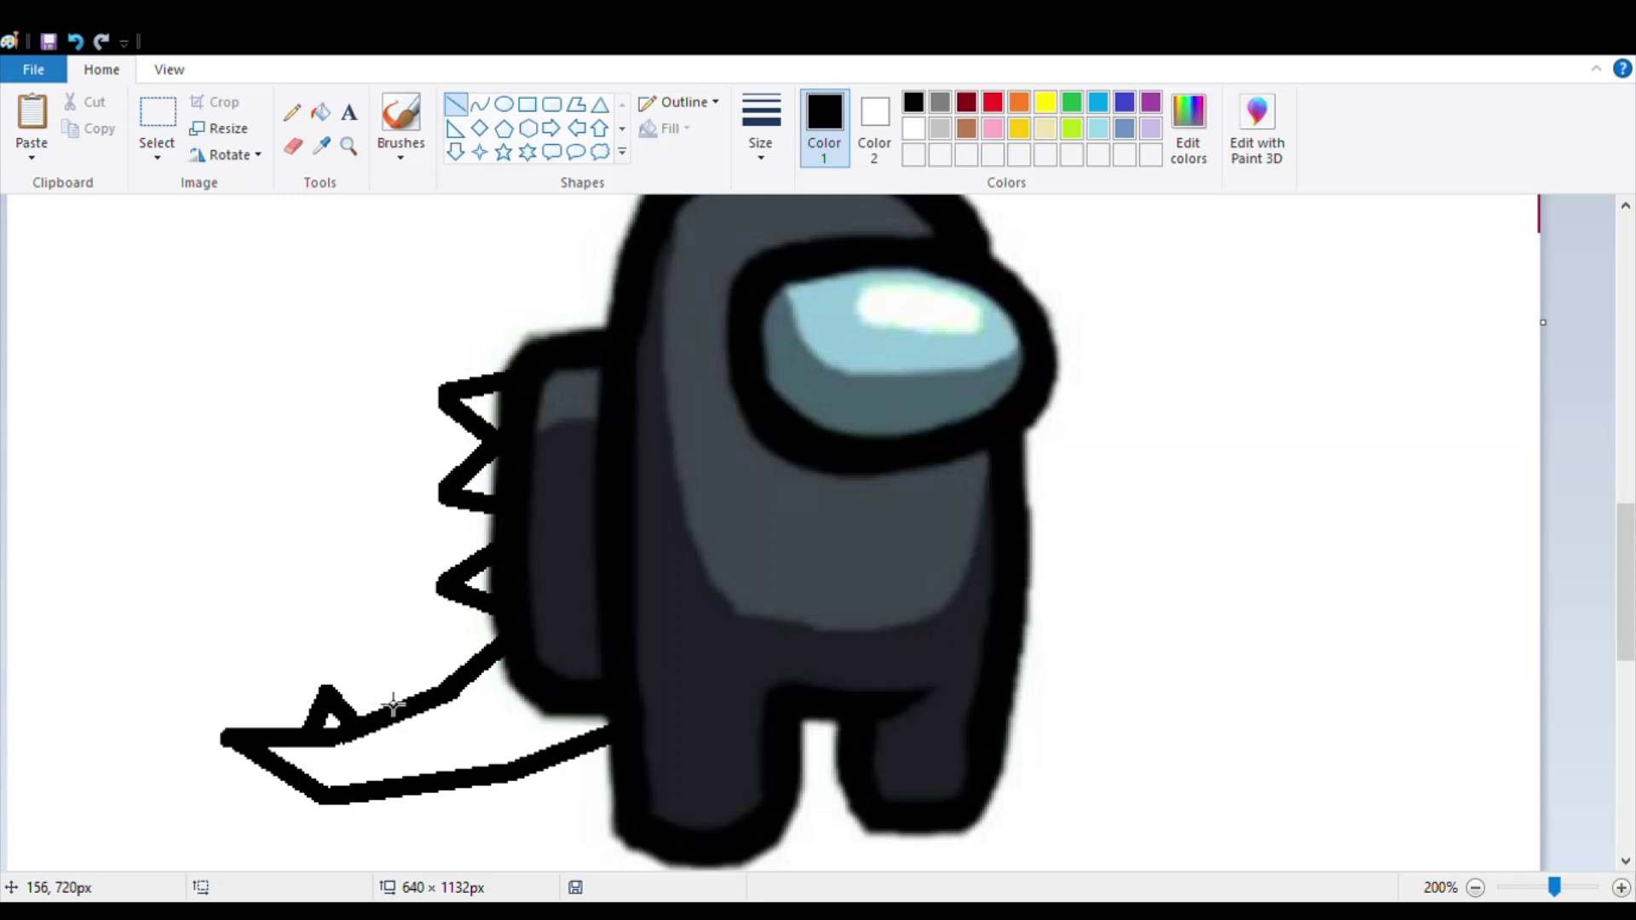
{"action": "mouse_move", "coordinate": [384, 678]}
{"action": "left_mouse_down"}
{"action": "mouse_move", "coordinate": [379, 721]}
{"action": "mouse_move", "coordinate": [408, 691]}
{"action": "mouse_move", "coordinate": [468, 716]}
{"action": "mouse_move", "coordinate": [443, 695]}
{"action": "left_mouse_up"}
{"action": "left_click", "coordinate": [417, 678]}
{"action": "left_click", "coordinate": [453, 644]}
{"action": "mouse_move", "coordinate": [465, 634]}
{"action": "left_mouse_down"}
{"action": "mouse_move", "coordinate": [422, 661]}
{"action": "mouse_move", "coordinate": [433, 642]}
{"action": "mouse_move", "coordinate": [439, 663]}
{"action": "mouse_move", "coordinate": [480, 658]}
{"action": "left_mouse_up"}
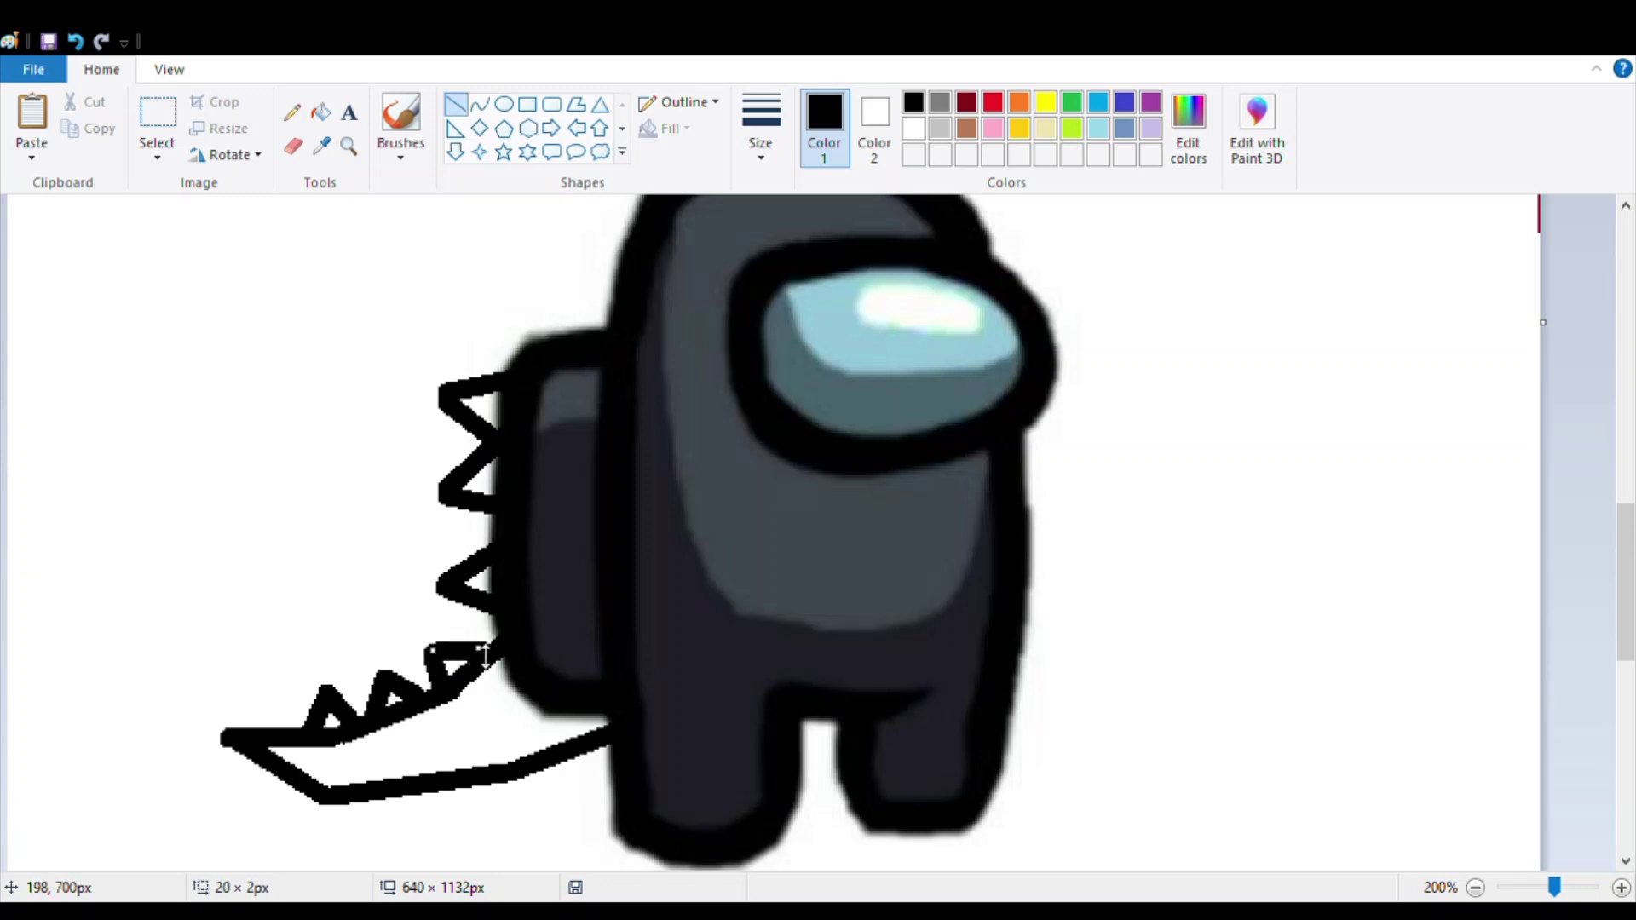
{"action": "left_click", "coordinate": [501, 628]}
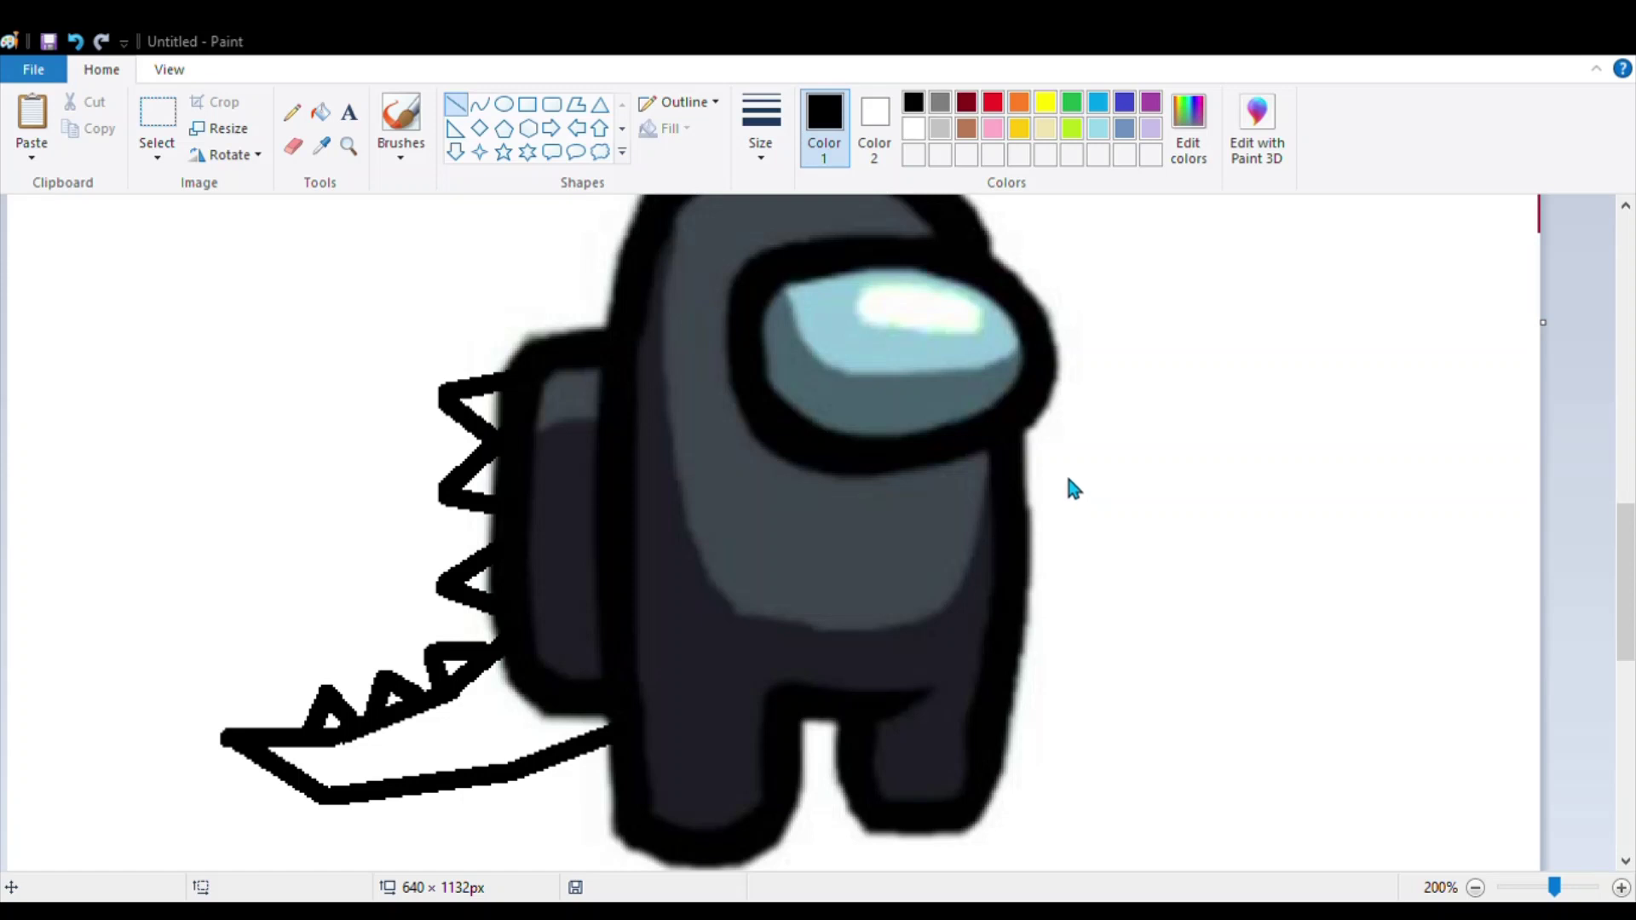
Set the primary color to a custom dark gray, keep the secondary color white, and fill the tail
{"action": "left_click", "coordinate": [596, 635]}
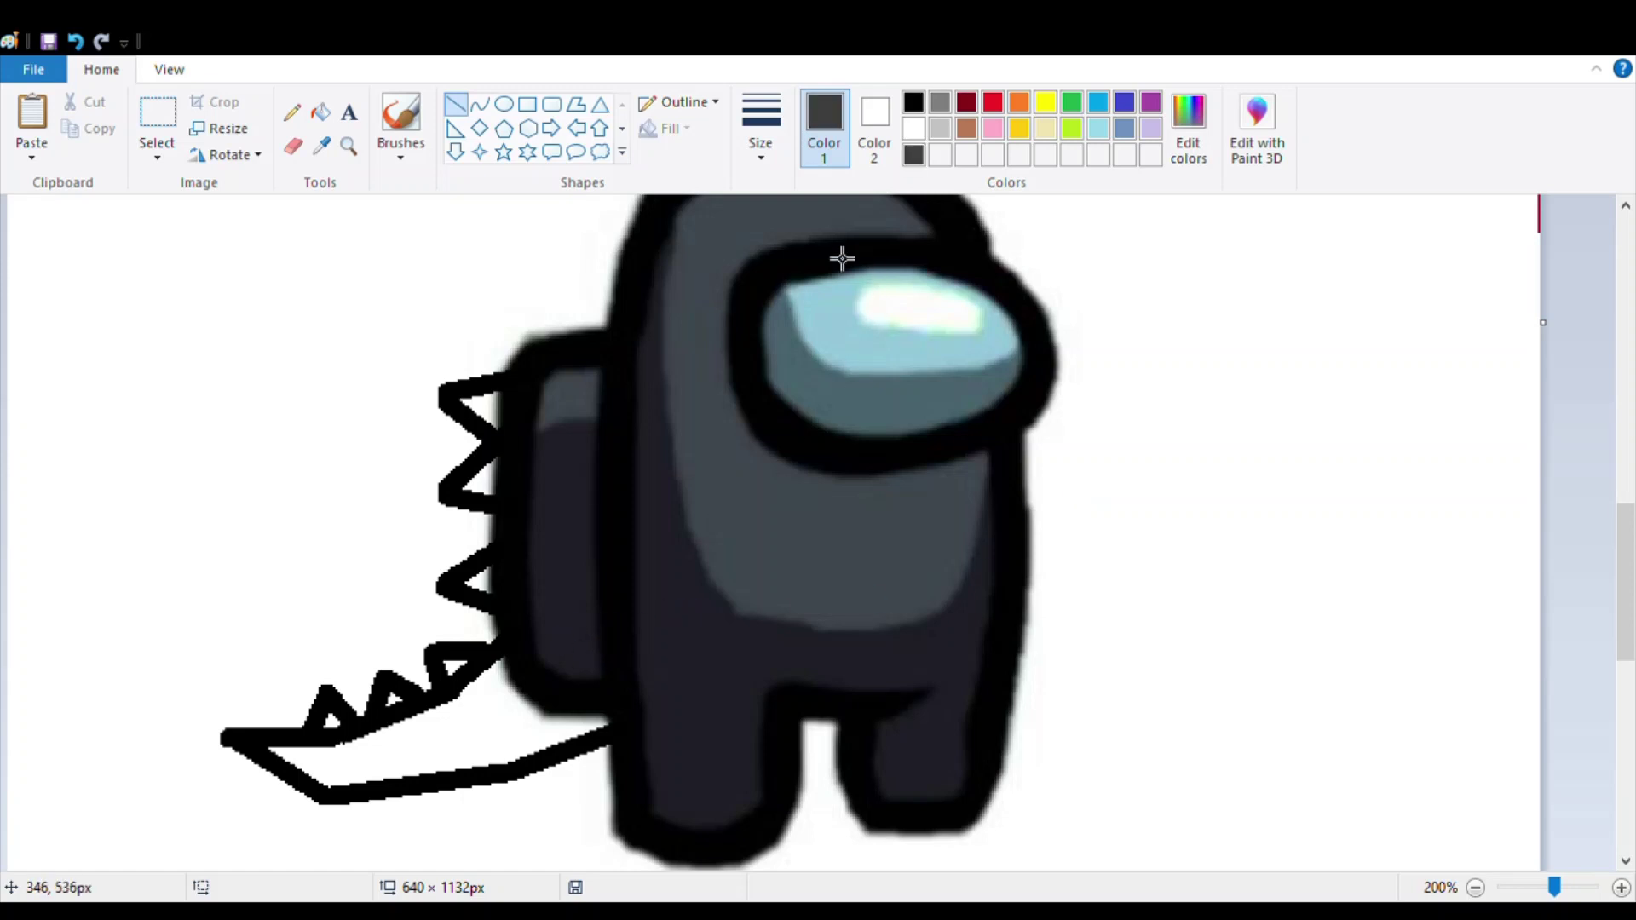
{"action": "left_click", "coordinate": [890, 160]}
{"action": "left_click", "coordinate": [914, 154]}
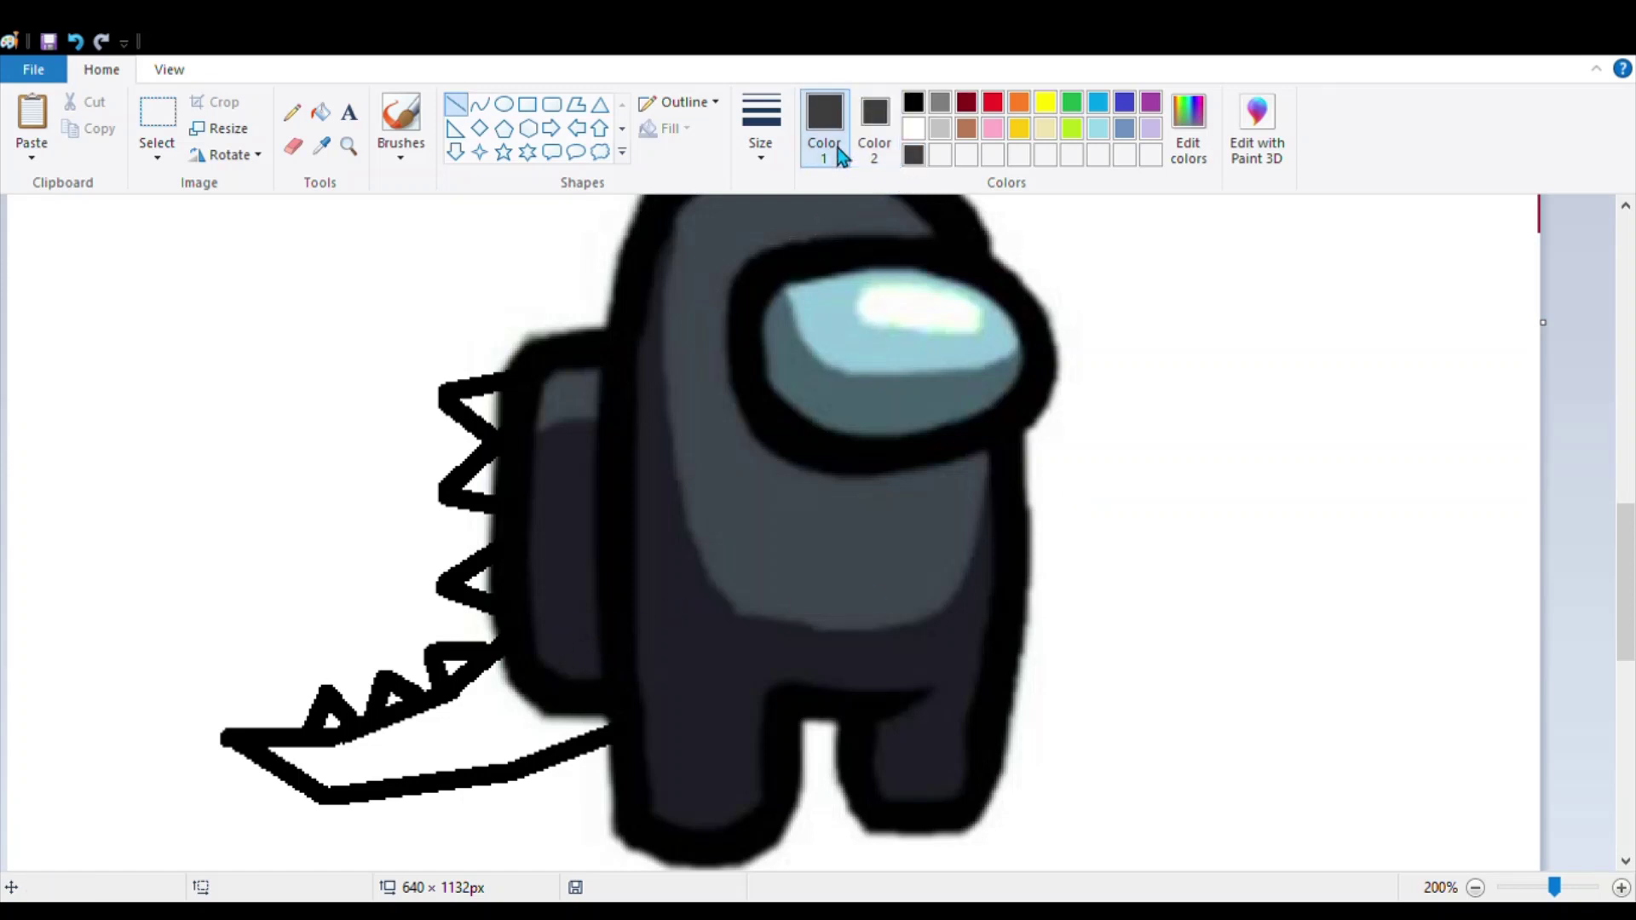
{"action": "left_click", "coordinate": [876, 137]}
{"action": "left_click", "coordinate": [913, 127]}
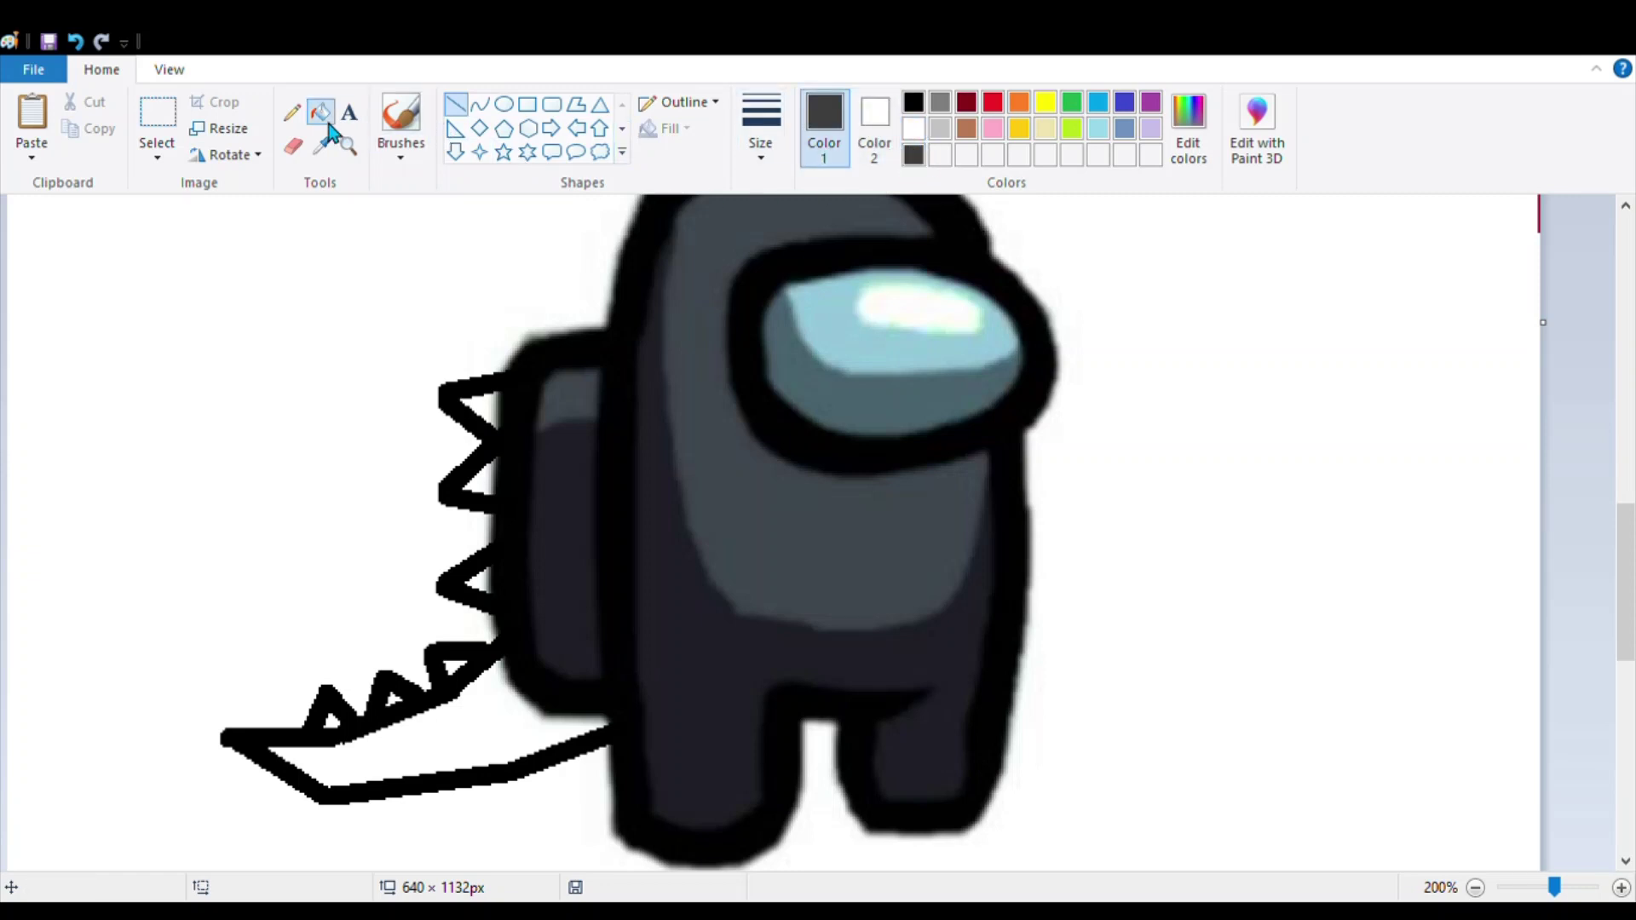
{"action": "left_click", "coordinate": [321, 112]}
{"action": "left_click", "coordinate": [479, 749]}
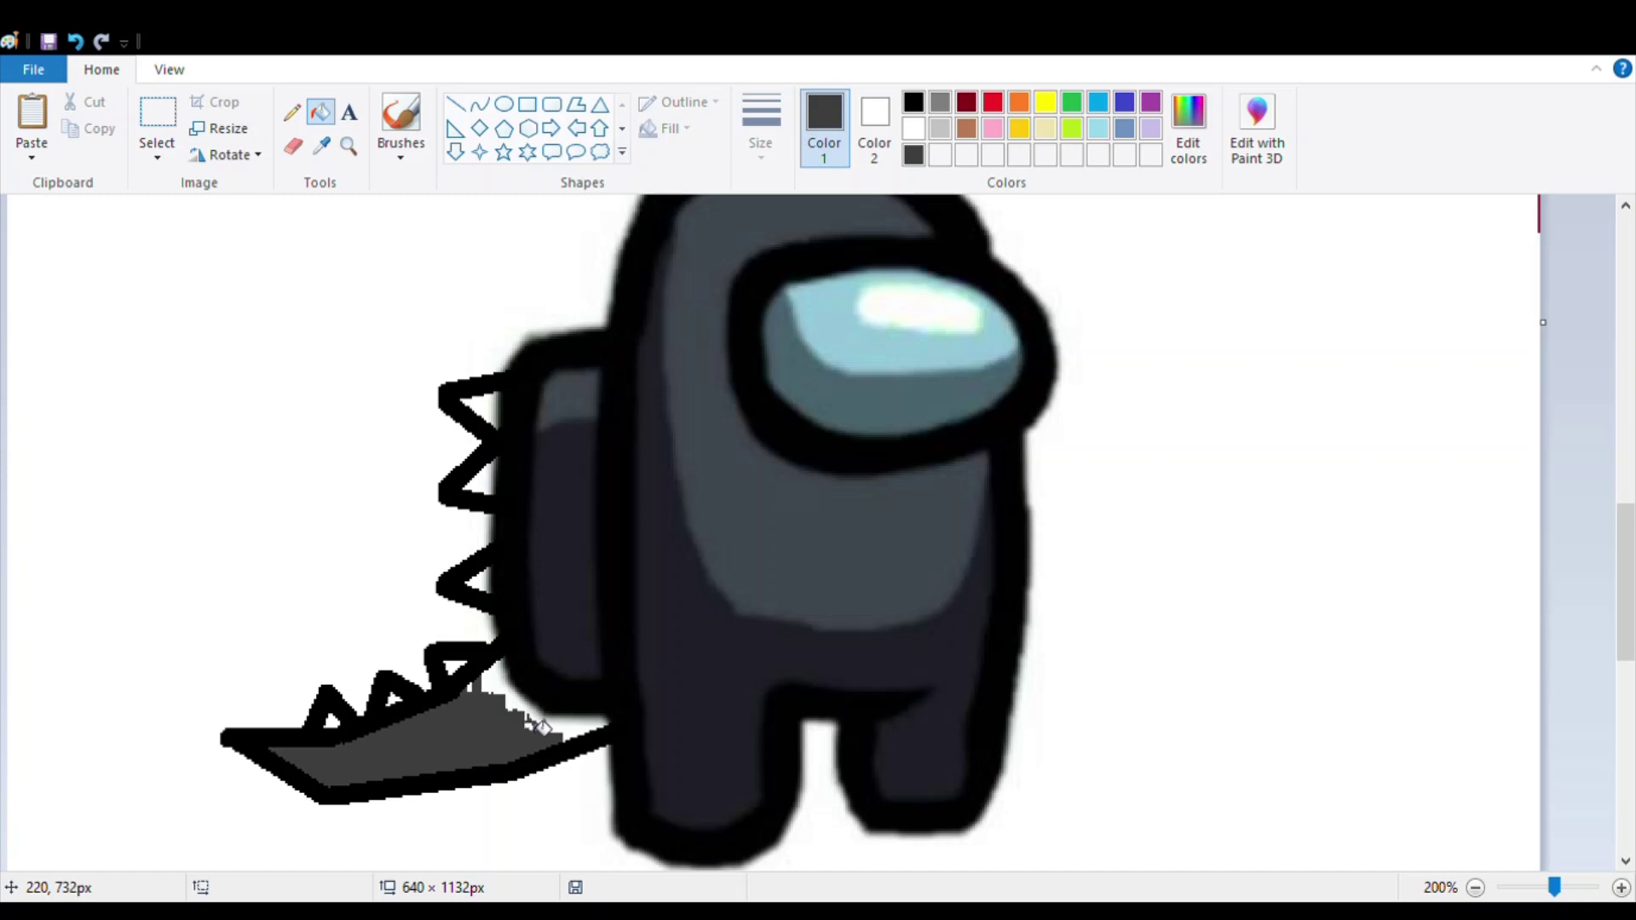
Fill the leftover white gaps at the tail's base, next to the backpack, with the same dark gray
{"action": "scroll", "coordinate": [511, 690], "scroll_direction": "up", "scroll_amount": 2}
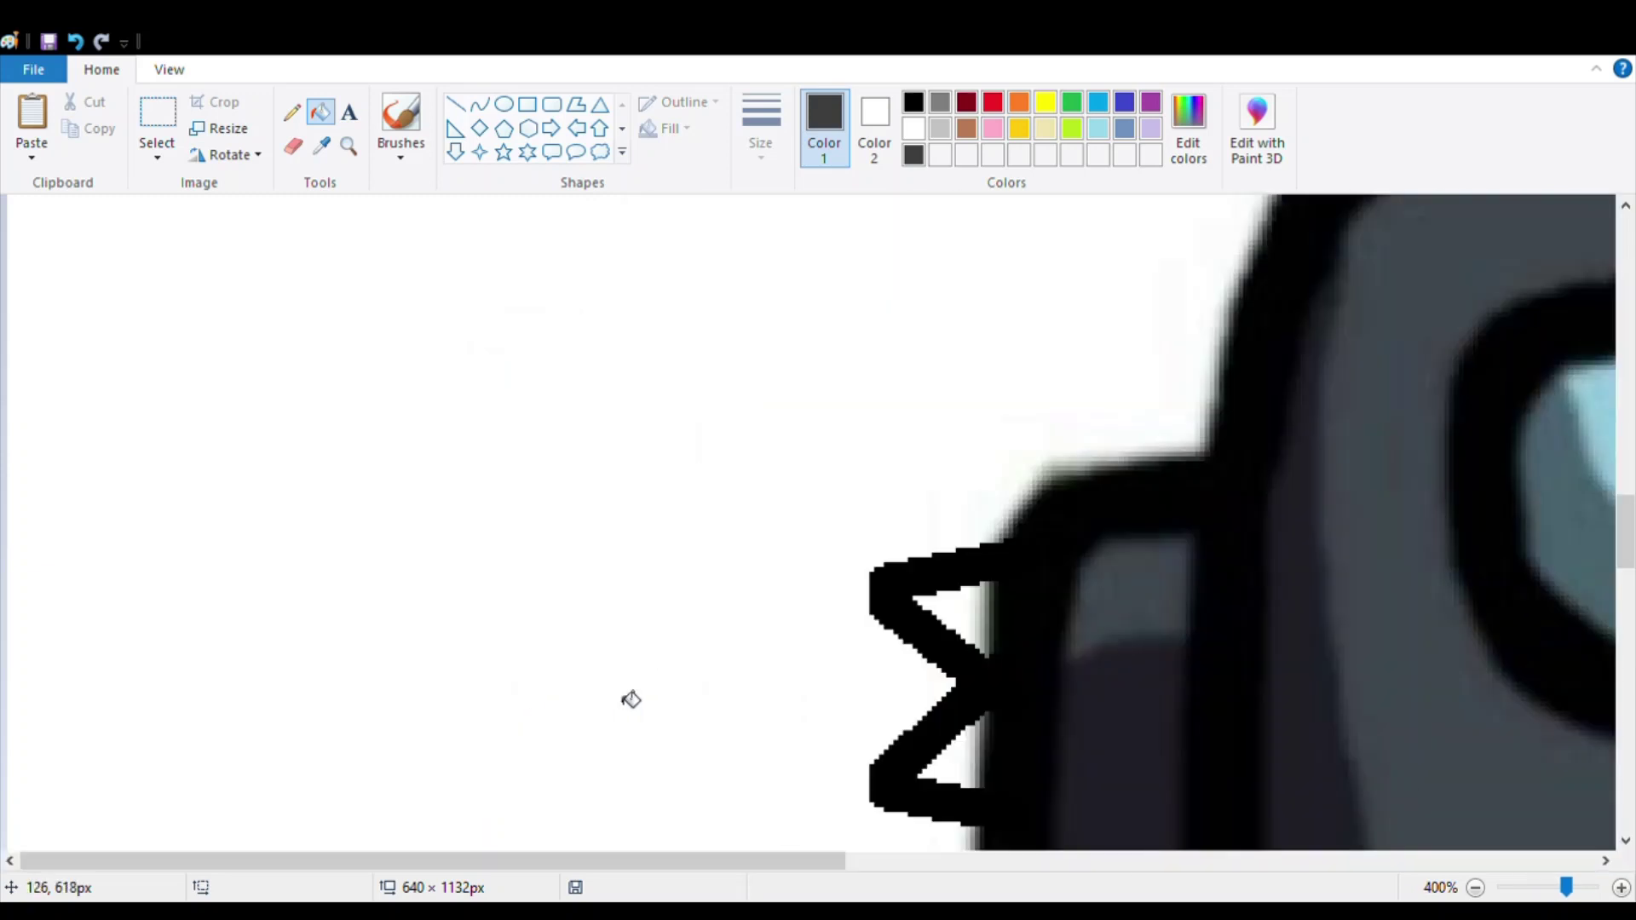
{"action": "scroll", "coordinate": [610, 733], "scroll_direction": "down", "scroll_amount": 6}
{"action": "scroll", "coordinate": [575, 810], "scroll_direction": "up", "scroll_amount": 3}
{"action": "left_click_drag", "start_coordinate": [432, 866], "coordinate": [719, 862]}
{"action": "scroll", "coordinate": [744, 777], "scroll_direction": "up", "scroll_amount": 1}
{"action": "scroll", "coordinate": [743, 777], "scroll_direction": "up", "scroll_amount": 2}
{"action": "scroll", "coordinate": [796, 728], "scroll_direction": "down", "scroll_amount": 6}
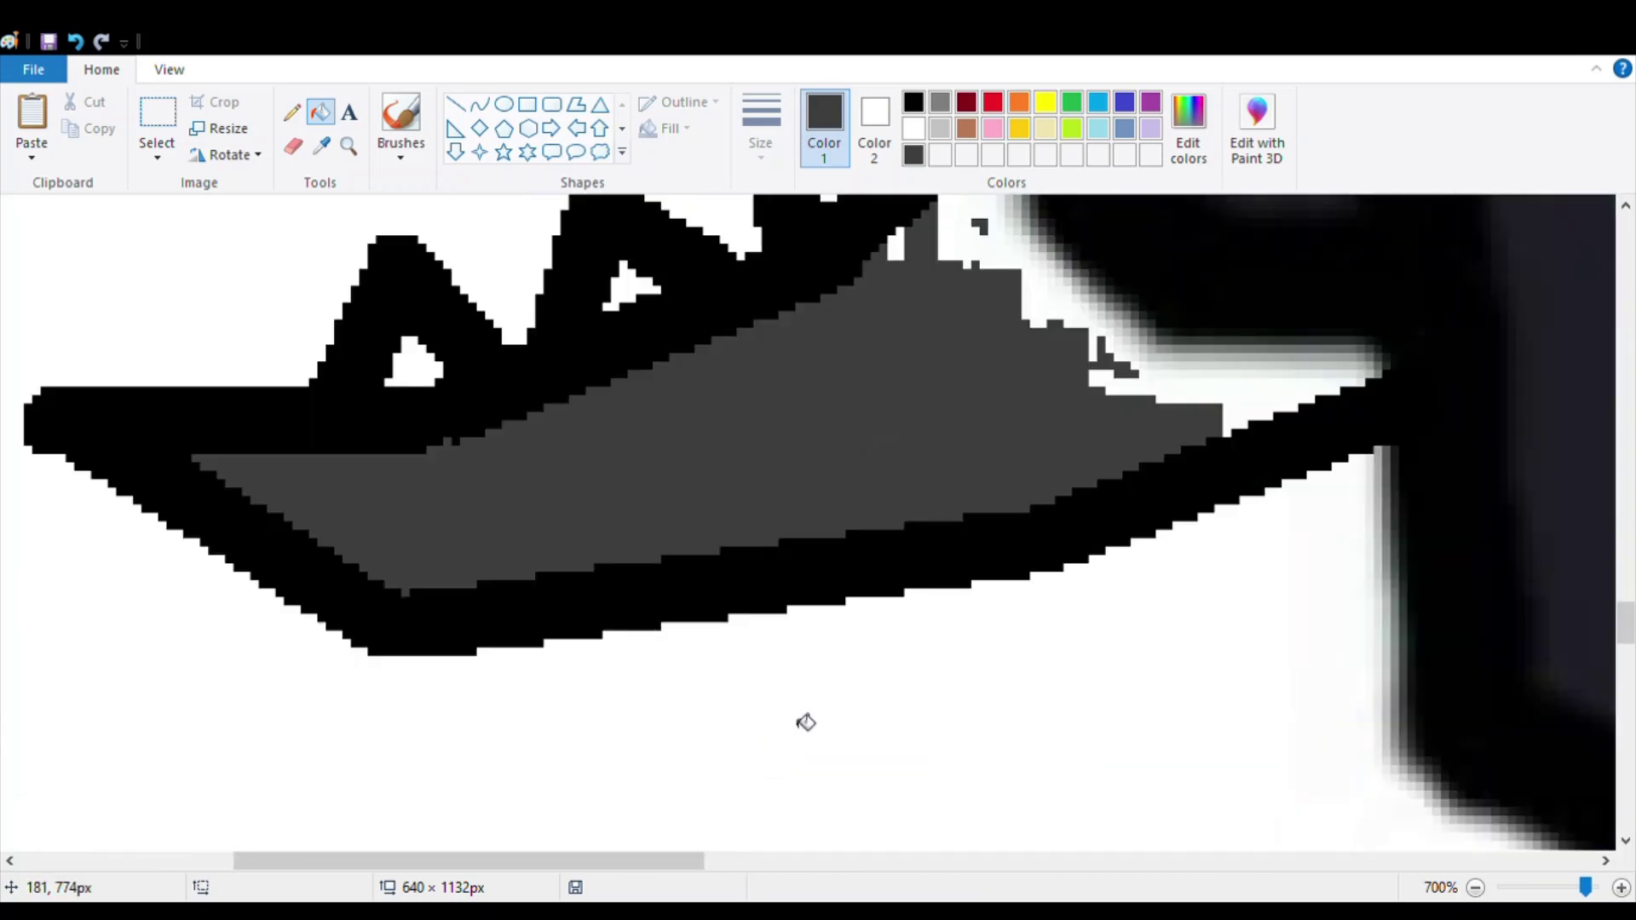
{"action": "scroll", "coordinate": [818, 712], "scroll_direction": "up", "scroll_amount": 4}
{"action": "left_click", "coordinate": [970, 572]}
{"action": "left_click", "coordinate": [951, 567]}
{"action": "left_click", "coordinate": [907, 566]}
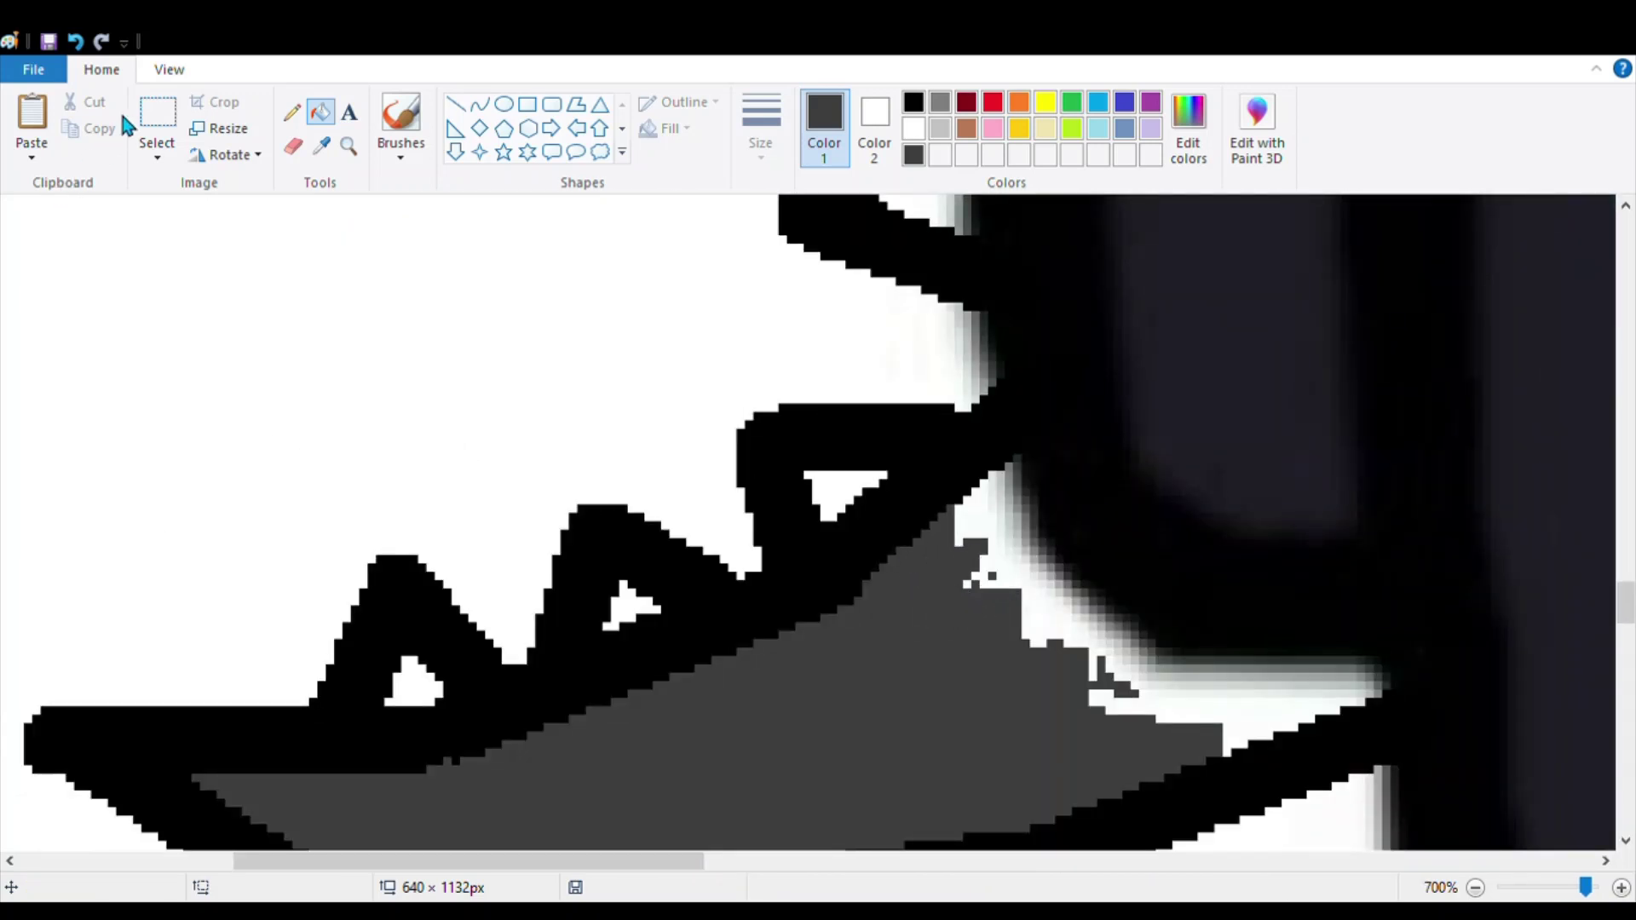
{"action": "left_click", "coordinate": [157, 115]}
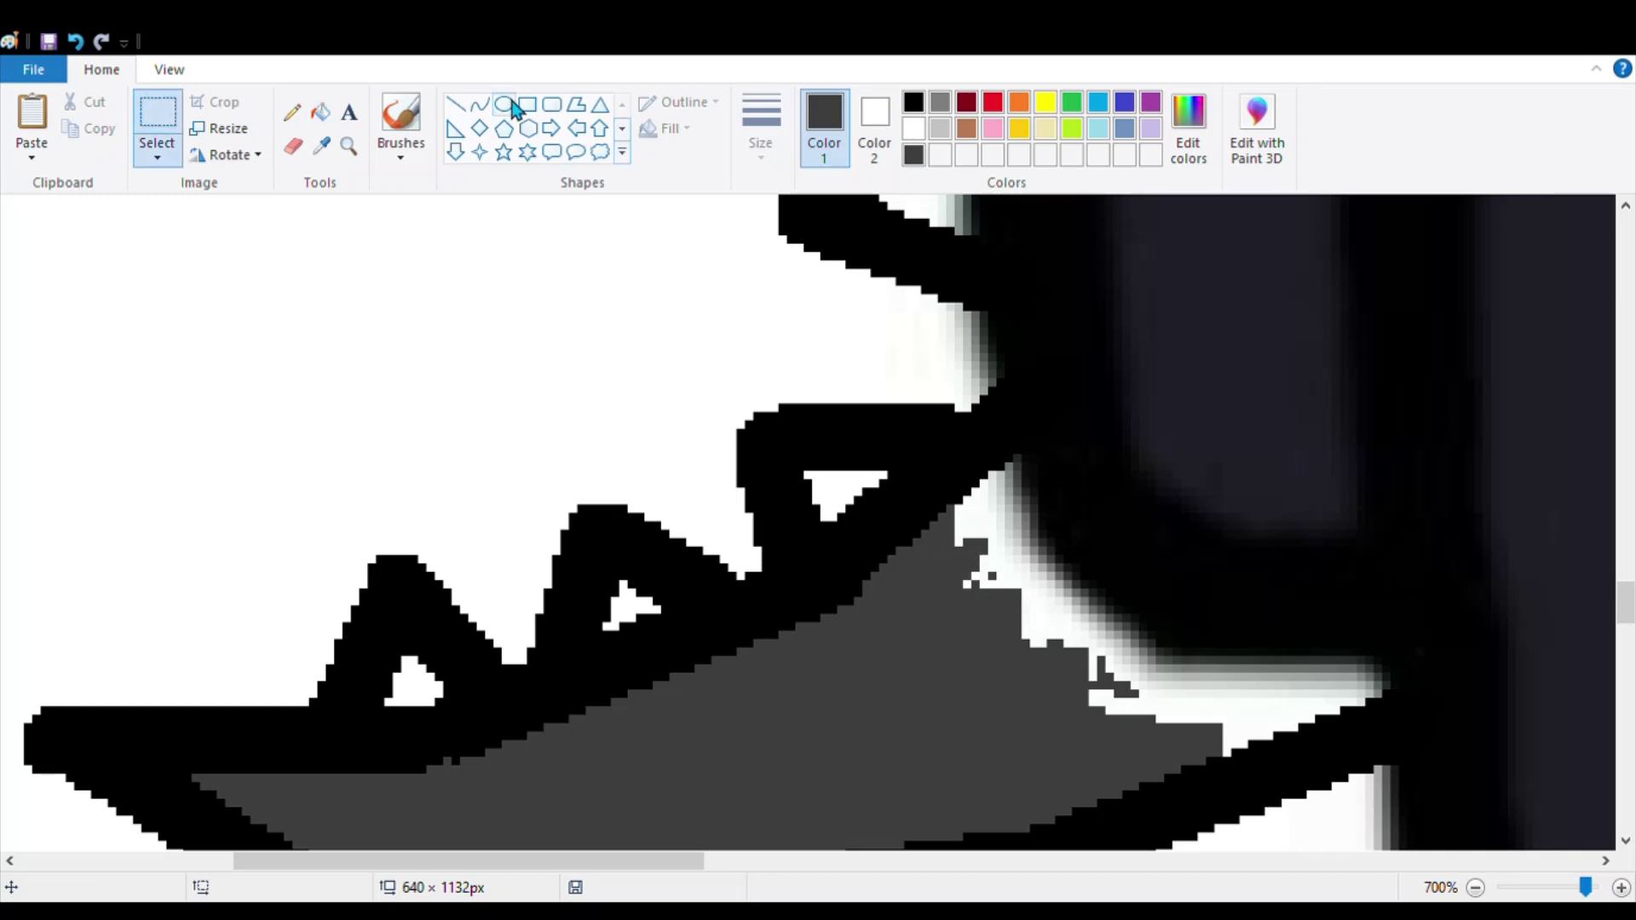
{"action": "left_click", "coordinate": [292, 112]}
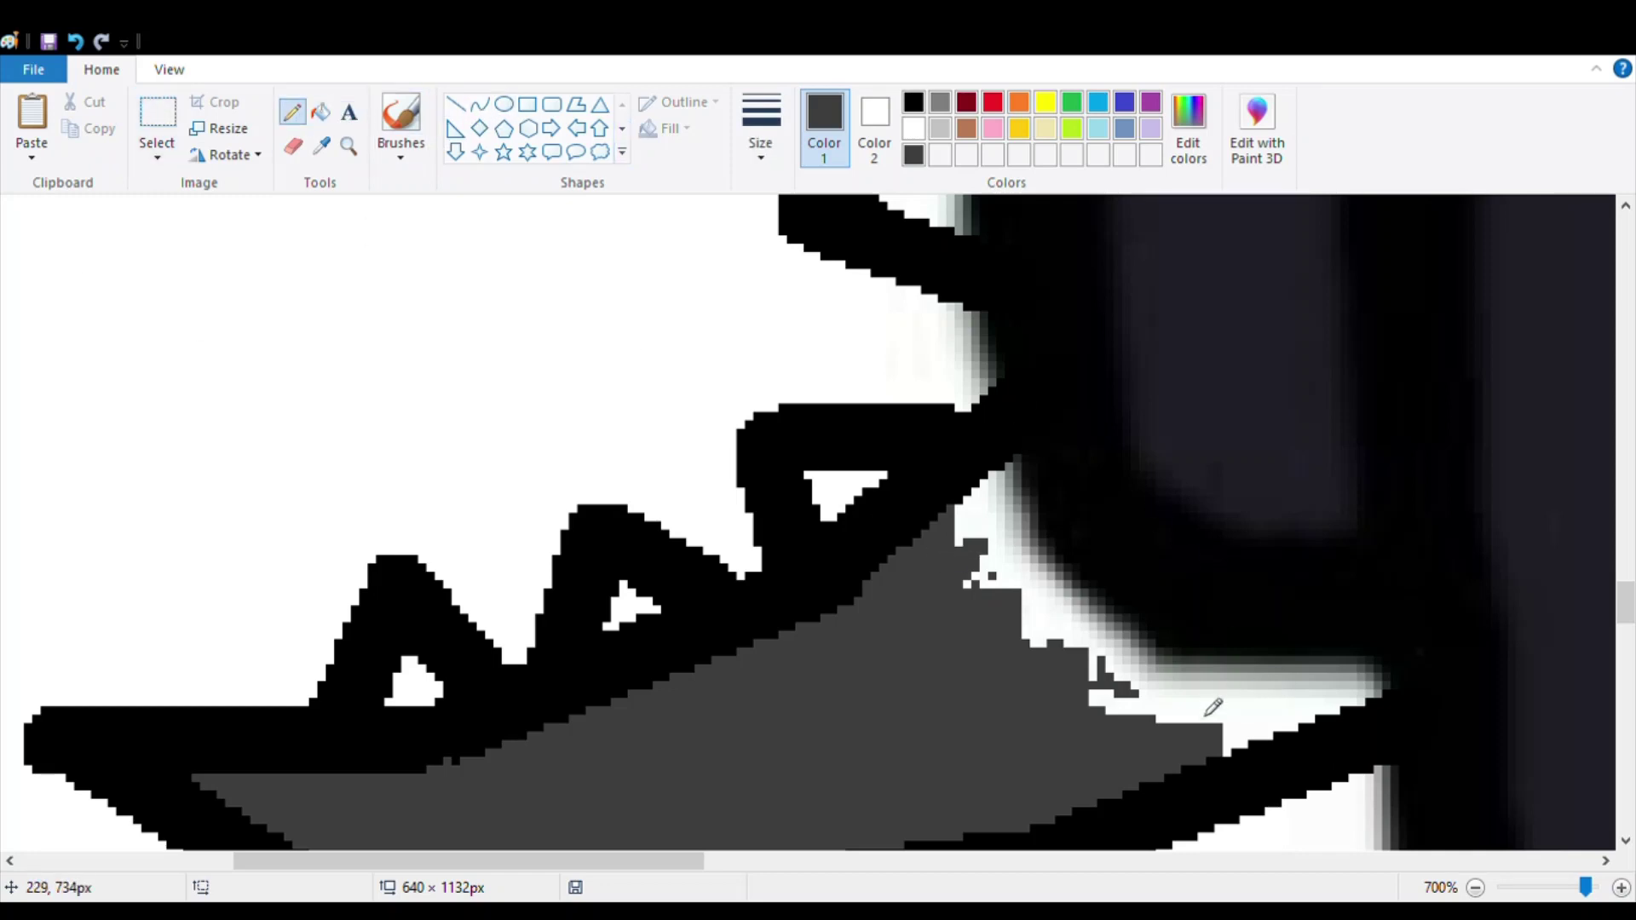
{"action": "left_click", "coordinate": [320, 112]}
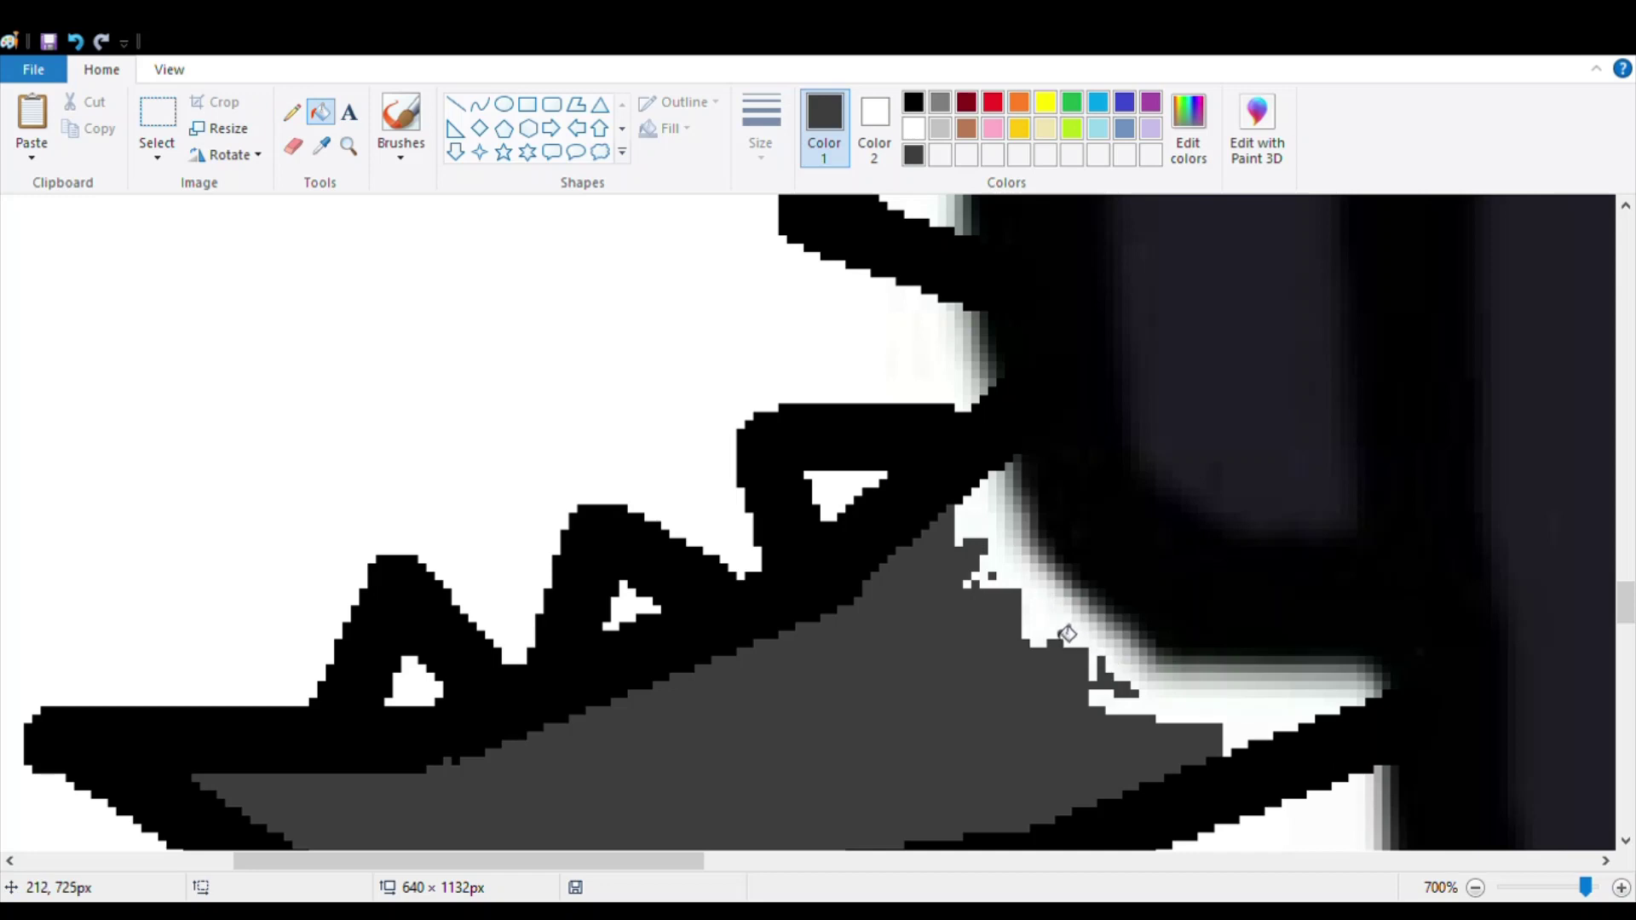
{"action": "left_click", "coordinate": [1289, 736]}
{"action": "left_click", "coordinate": [1270, 710]}
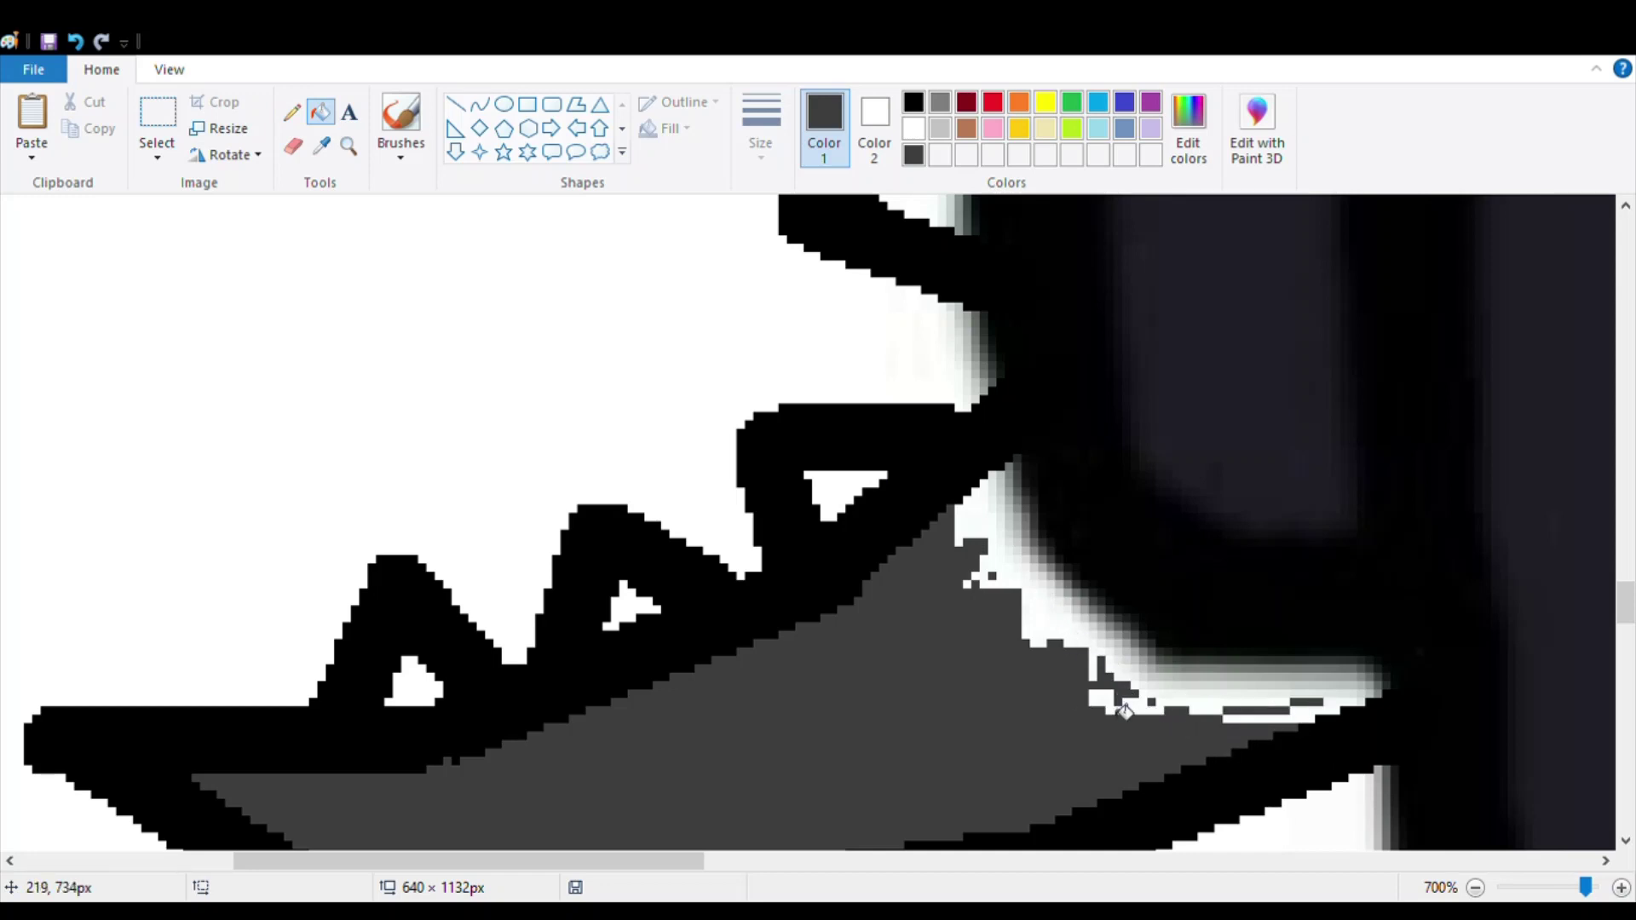
Cover the remaining white fringe between the tail and the body with dark gray straight lines
{"action": "left_click", "coordinate": [456, 105]}
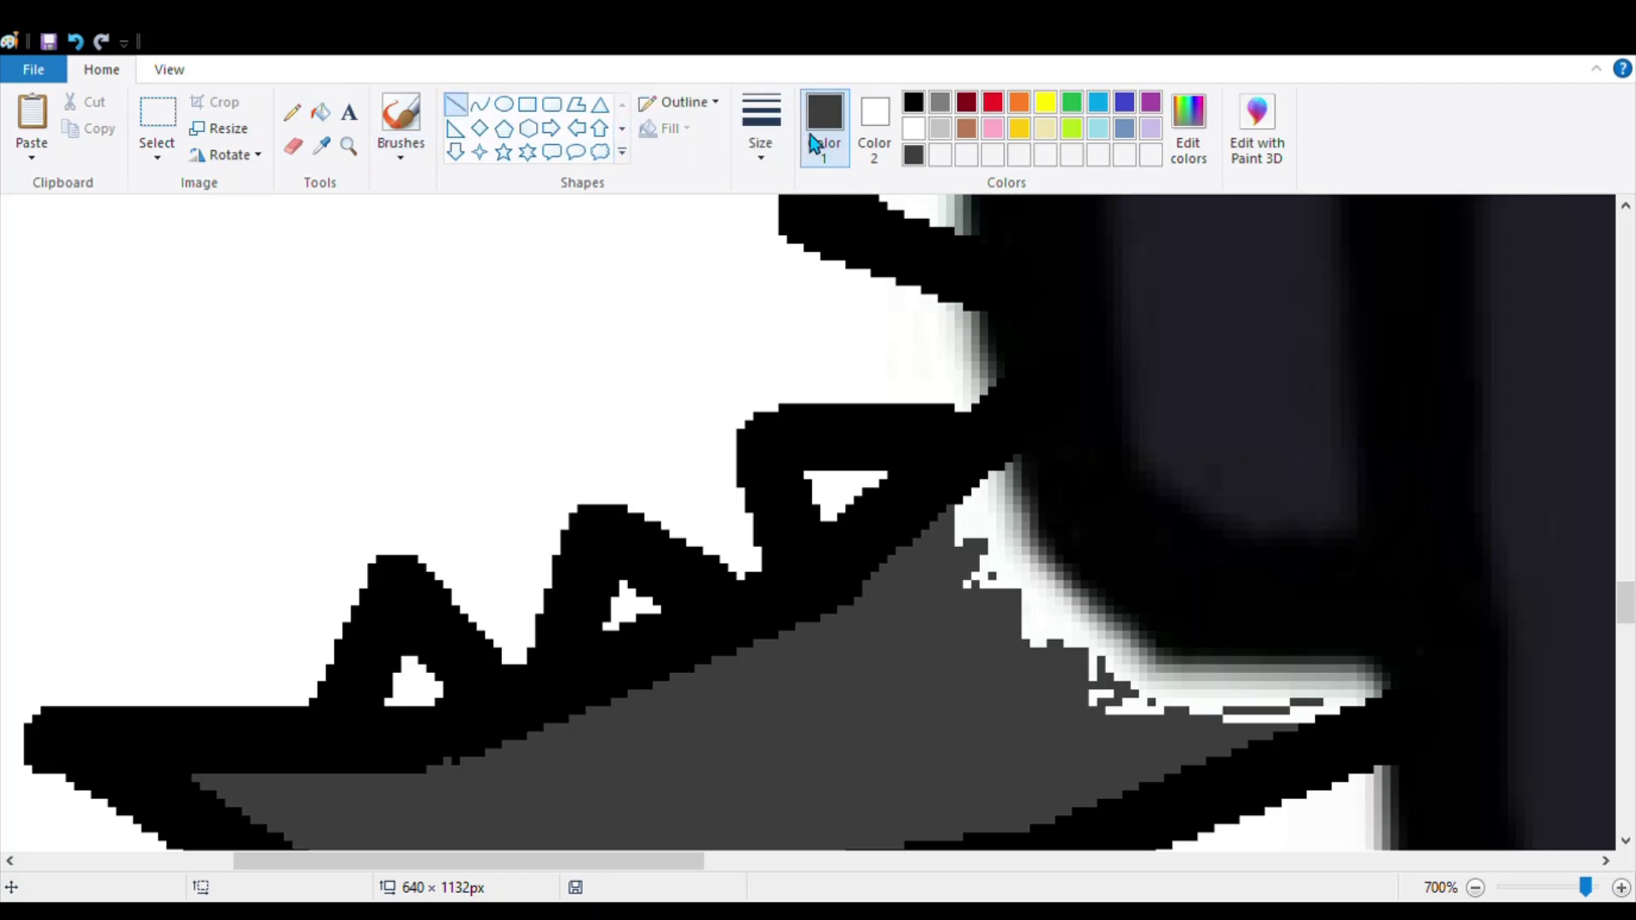
{"action": "mouse_move", "coordinate": [989, 507]}
{"action": "left_mouse_down"}
{"action": "mouse_move", "coordinate": [1005, 621]}
{"action": "mouse_move", "coordinate": [1022, 632]}
{"action": "left_mouse_up"}
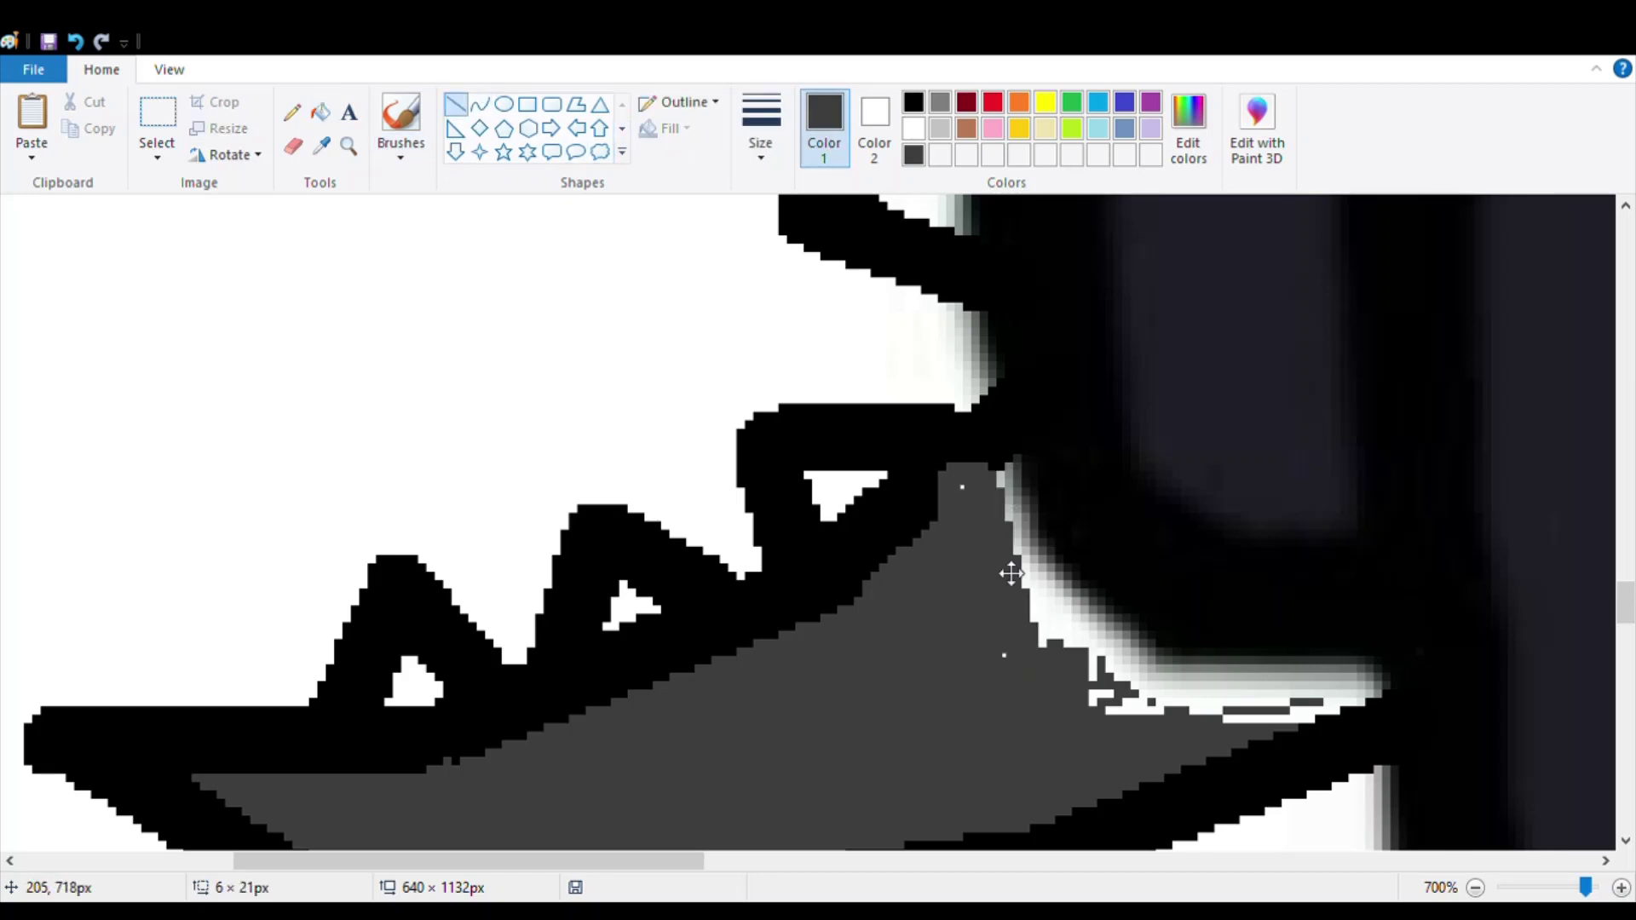
{"action": "left_click_drag", "start_coordinate": [974, 491], "coordinate": [1017, 510]}
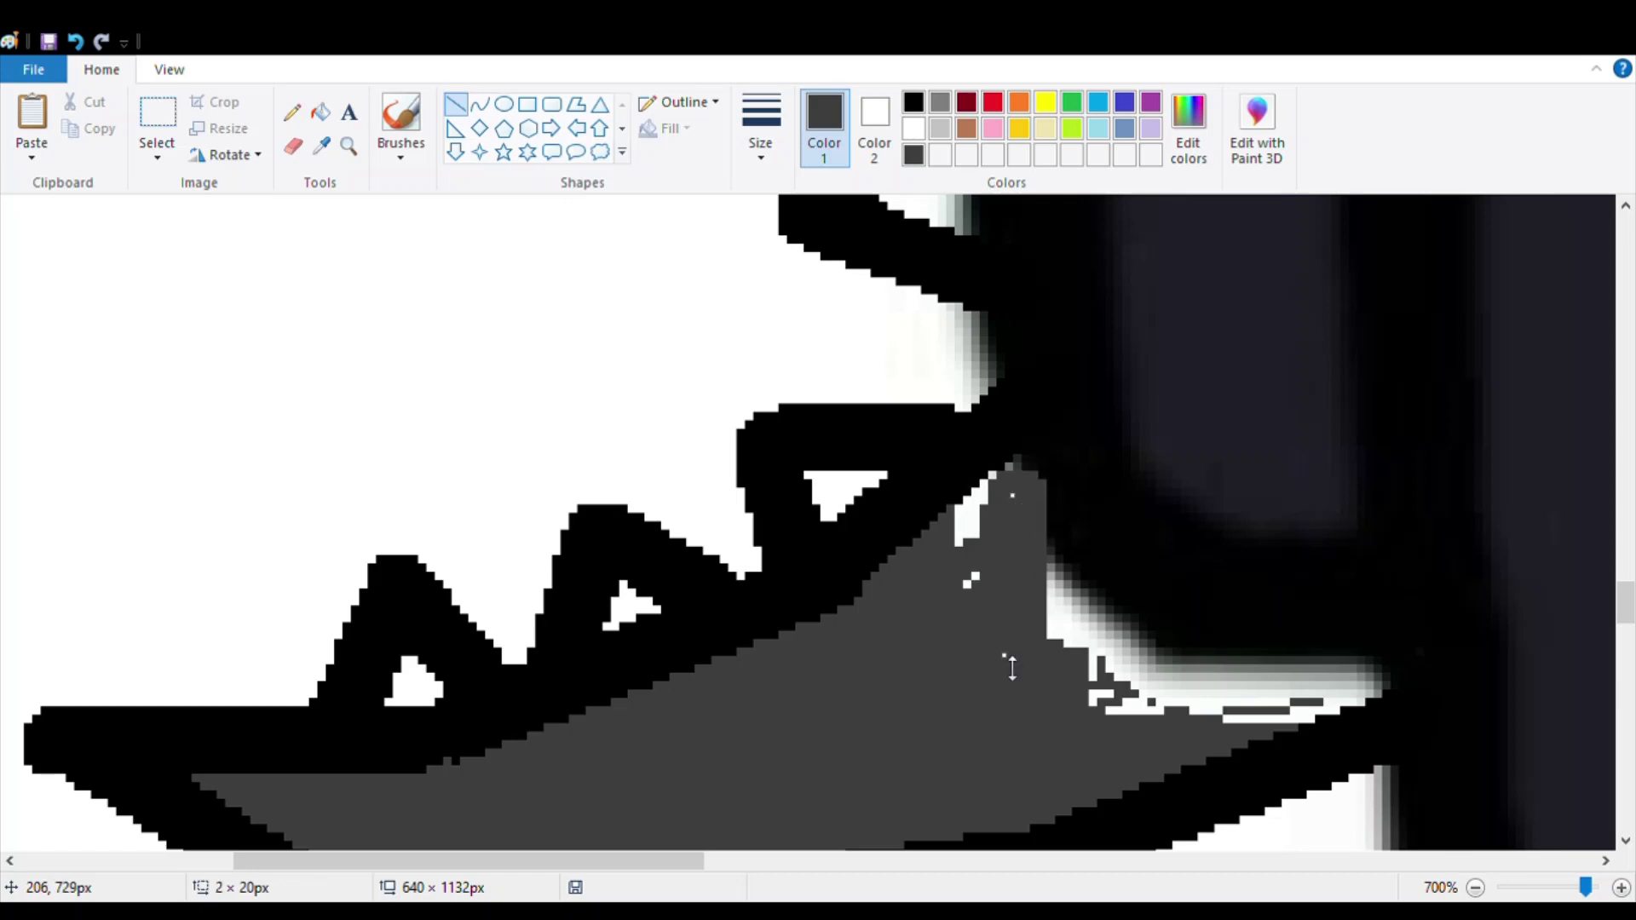
{"action": "left_click", "coordinate": [950, 659]}
{"action": "mouse_move", "coordinate": [916, 645]}
{"action": "left_mouse_down"}
{"action": "mouse_move", "coordinate": [991, 595]}
{"action": "mouse_move", "coordinate": [1004, 496]}
{"action": "left_mouse_up"}
{"action": "left_click", "coordinate": [974, 548]}
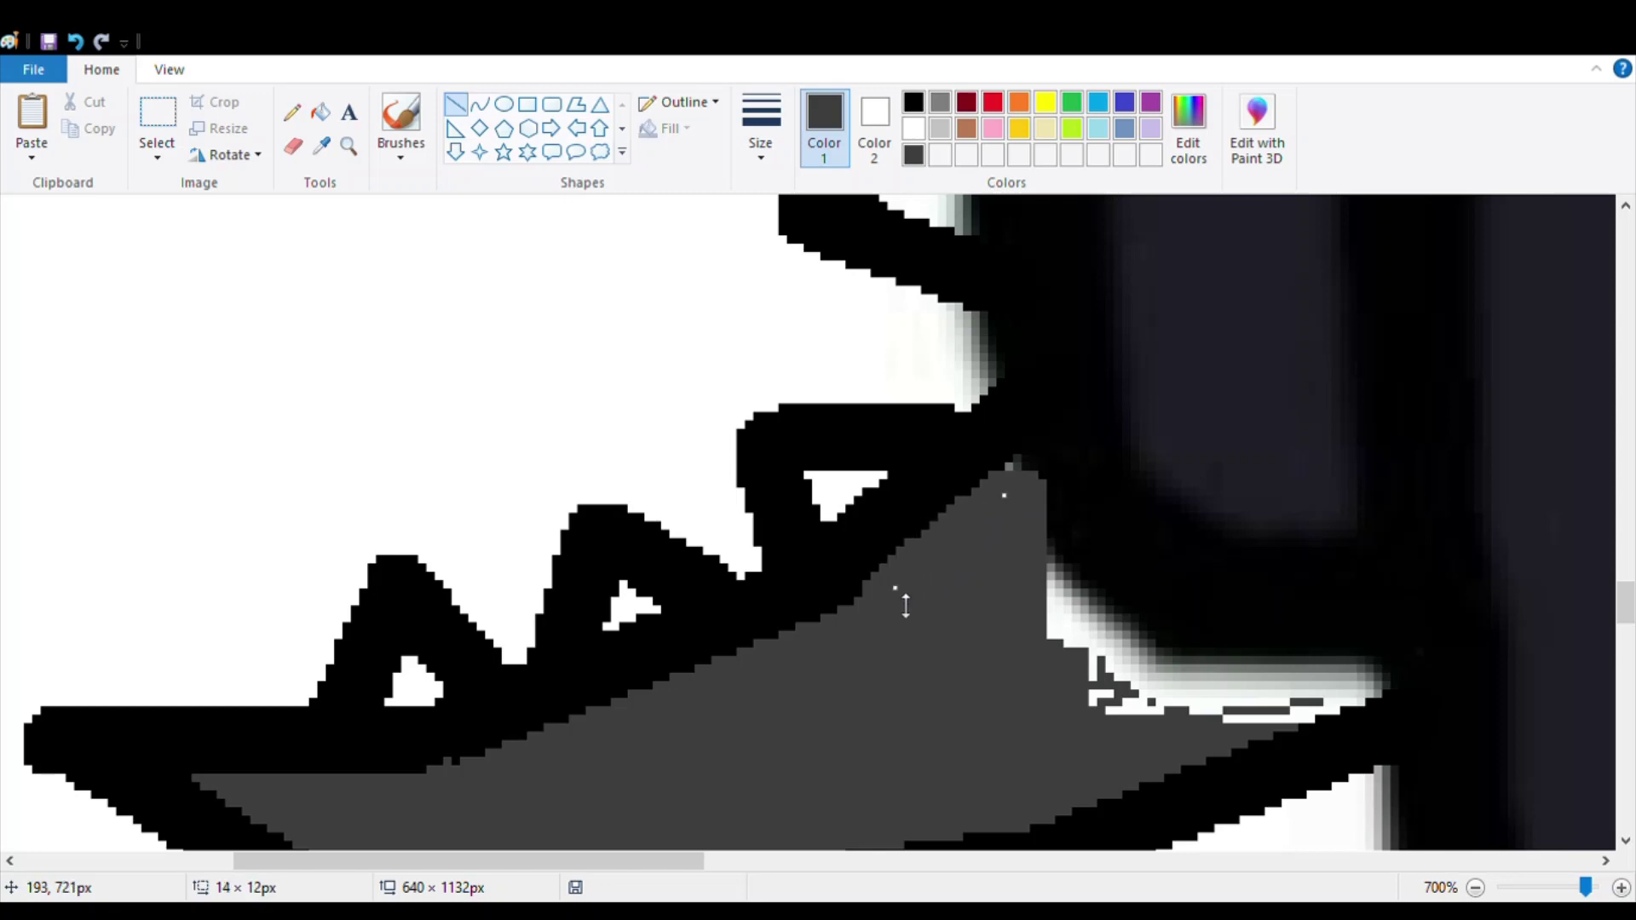
{"action": "mouse_move", "coordinate": [1073, 611]}
{"action": "left_mouse_down"}
{"action": "mouse_move", "coordinate": [1120, 688]}
{"action": "mouse_move", "coordinate": [1157, 701]}
{"action": "mouse_move", "coordinate": [1371, 700]}
{"action": "mouse_move", "coordinate": [1348, 682]}
{"action": "left_mouse_up"}
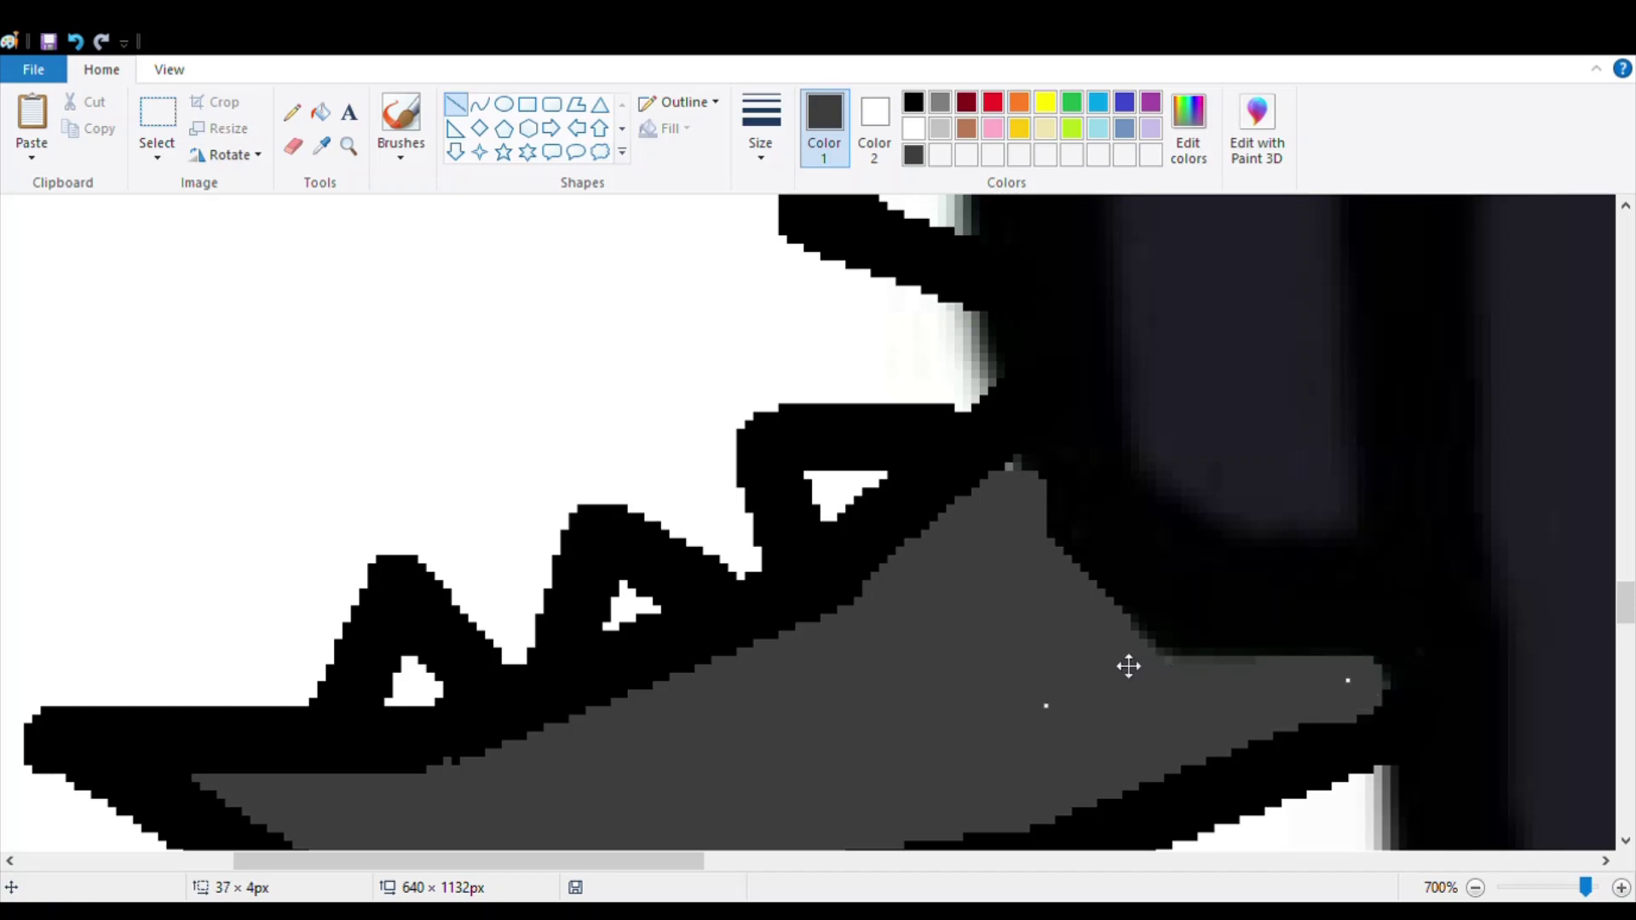
{"action": "left_click", "coordinate": [975, 619]}
{"action": "scroll", "coordinate": [972, 622], "scroll_direction": "down", "scroll_amount": 4}
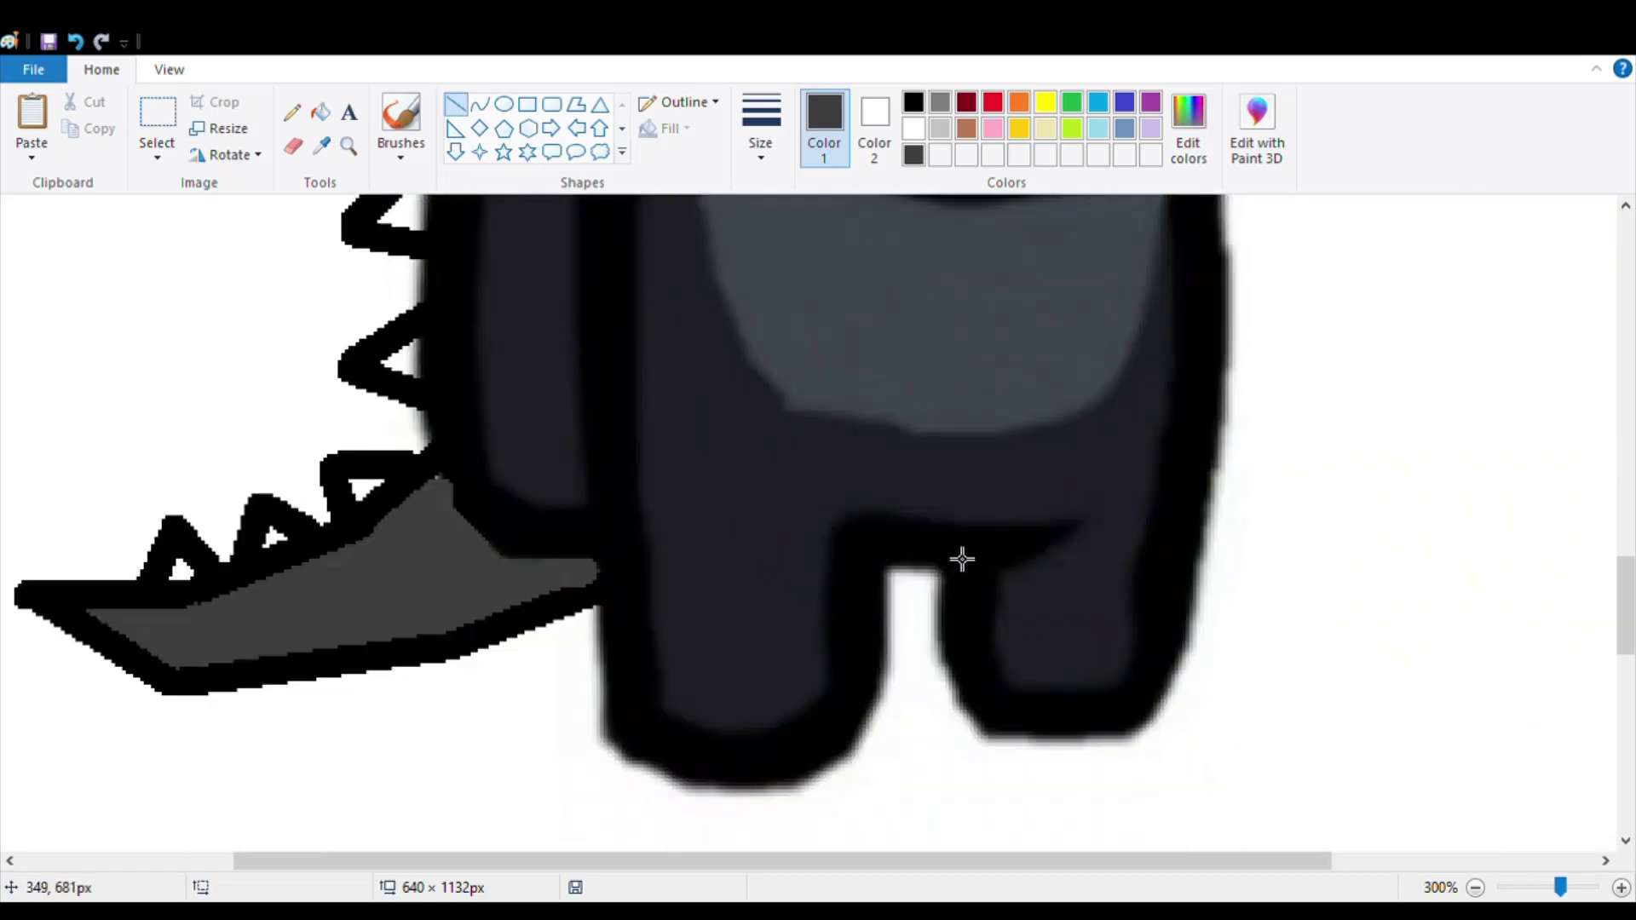
{"action": "scroll", "coordinate": [962, 559], "scroll_direction": "up", "scroll_amount": 3}
{"action": "scroll", "coordinate": [962, 559], "scroll_direction": "down", "scroll_amount": 2}
{"action": "scroll", "coordinate": [963, 558], "scroll_direction": "up", "scroll_amount": 2}
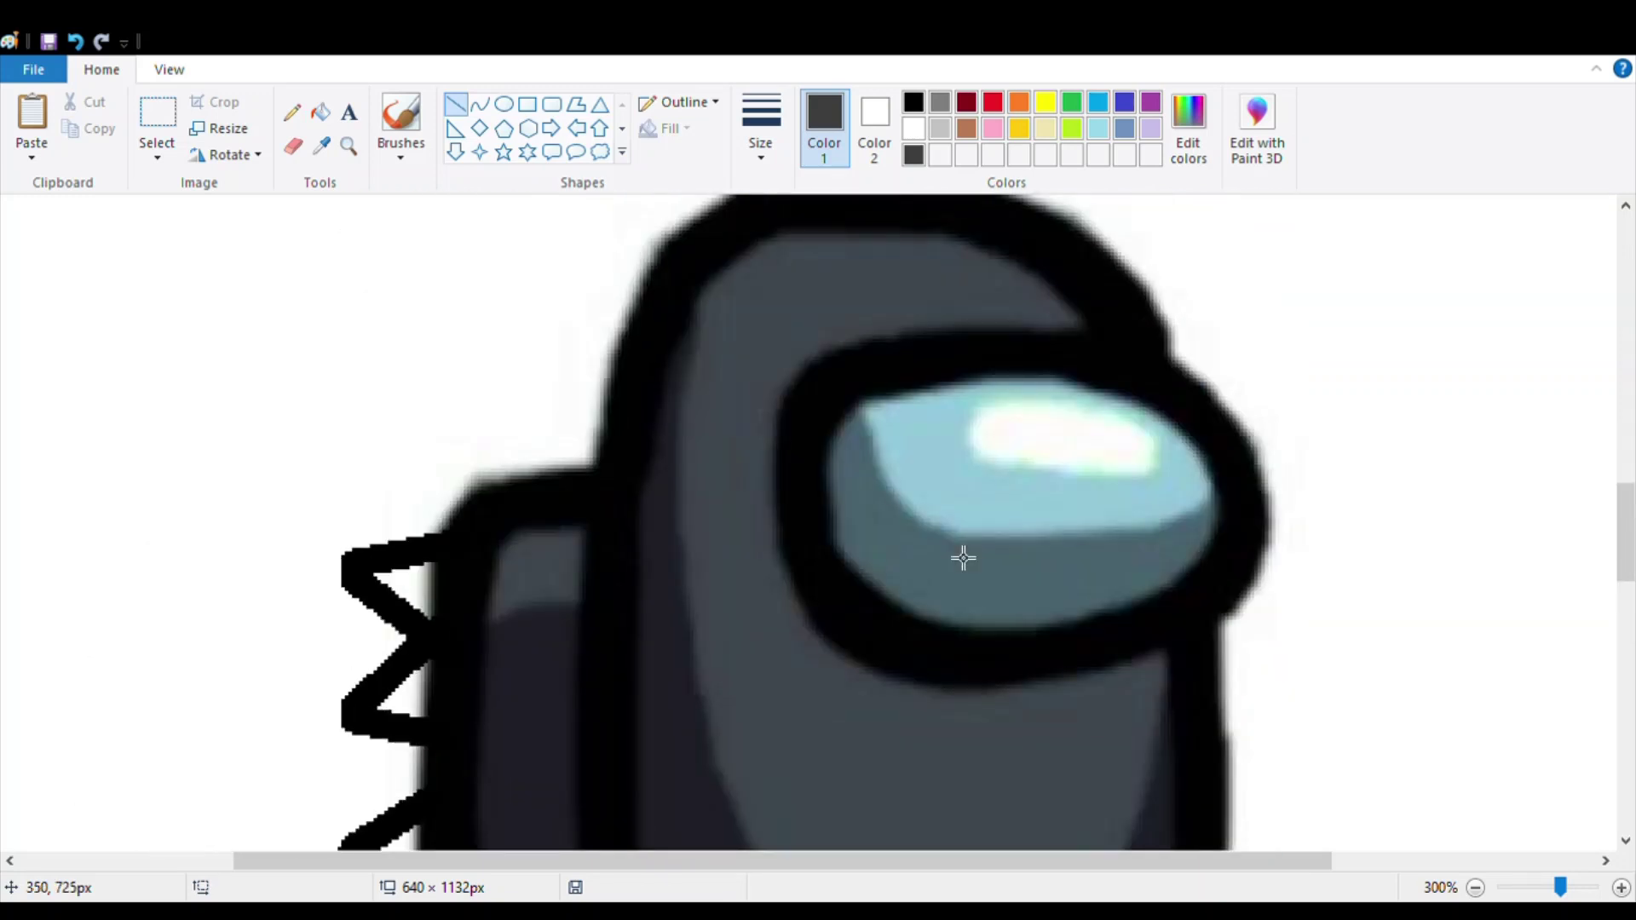
{"action": "scroll", "coordinate": [963, 559], "scroll_direction": "down", "scroll_amount": 3}
{"action": "scroll", "coordinate": [950, 555], "scroll_direction": "up", "scroll_amount": 2}
{"action": "scroll", "coordinate": [961, 555], "scroll_direction": "down", "scroll_amount": 5}
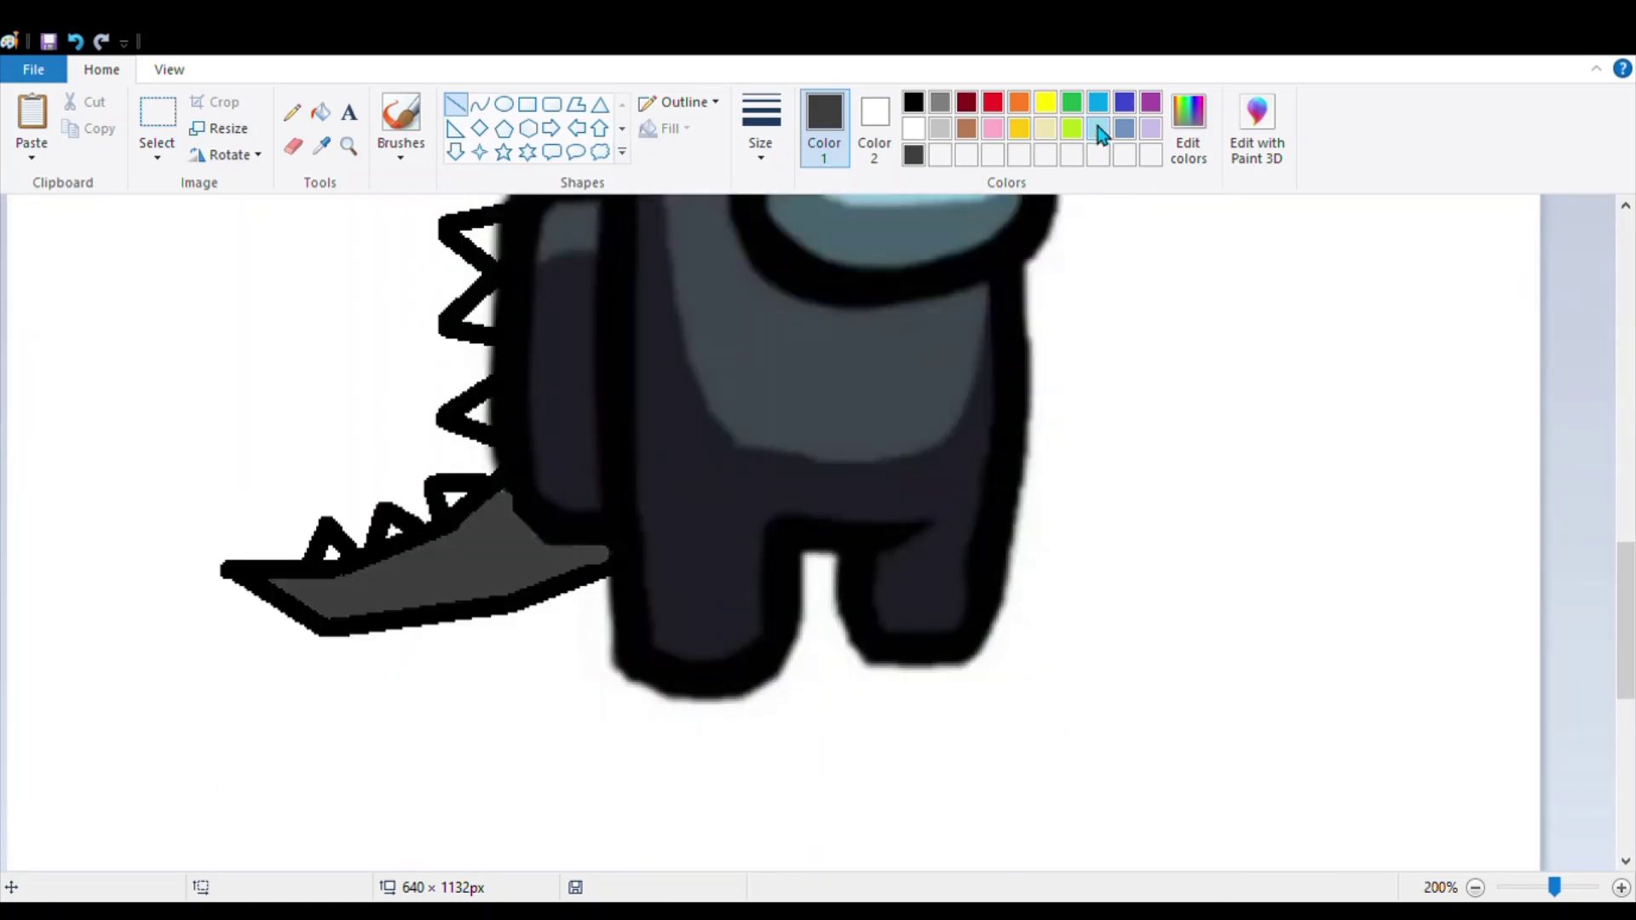
Set the primary color to light turquoise and fill the insides of the three back spikes
{"action": "left_click", "coordinate": [1098, 129]}
{"action": "left_click", "coordinate": [292, 112]}
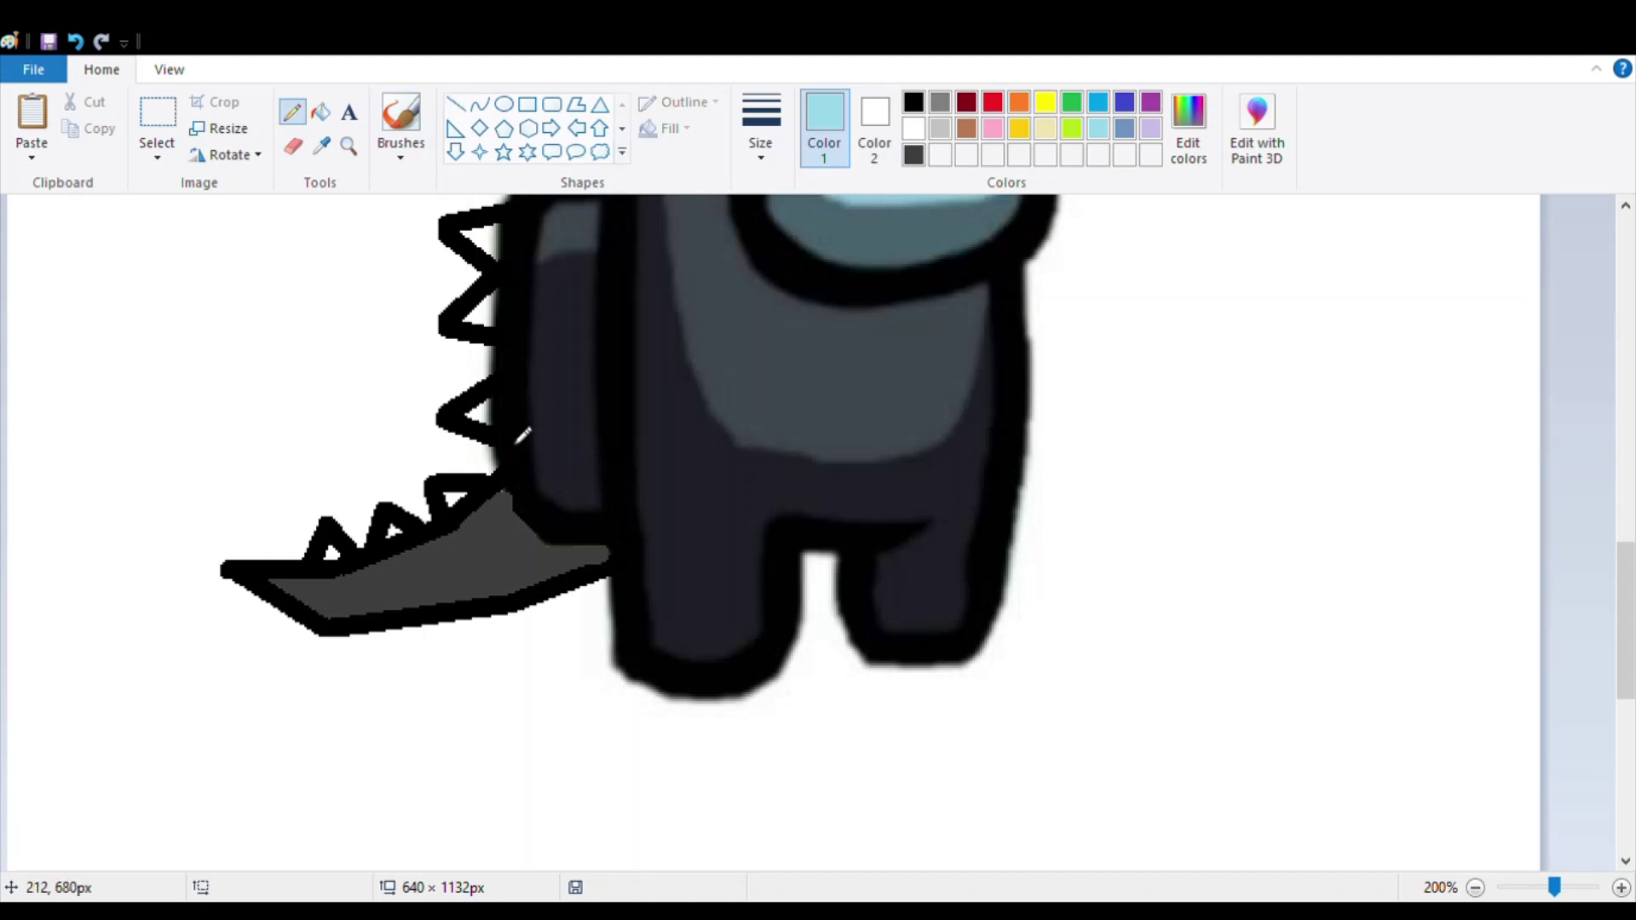
{"action": "scroll", "coordinate": [529, 435], "scroll_direction": "up", "scroll_amount": 3}
{"action": "left_click", "coordinate": [320, 111]}
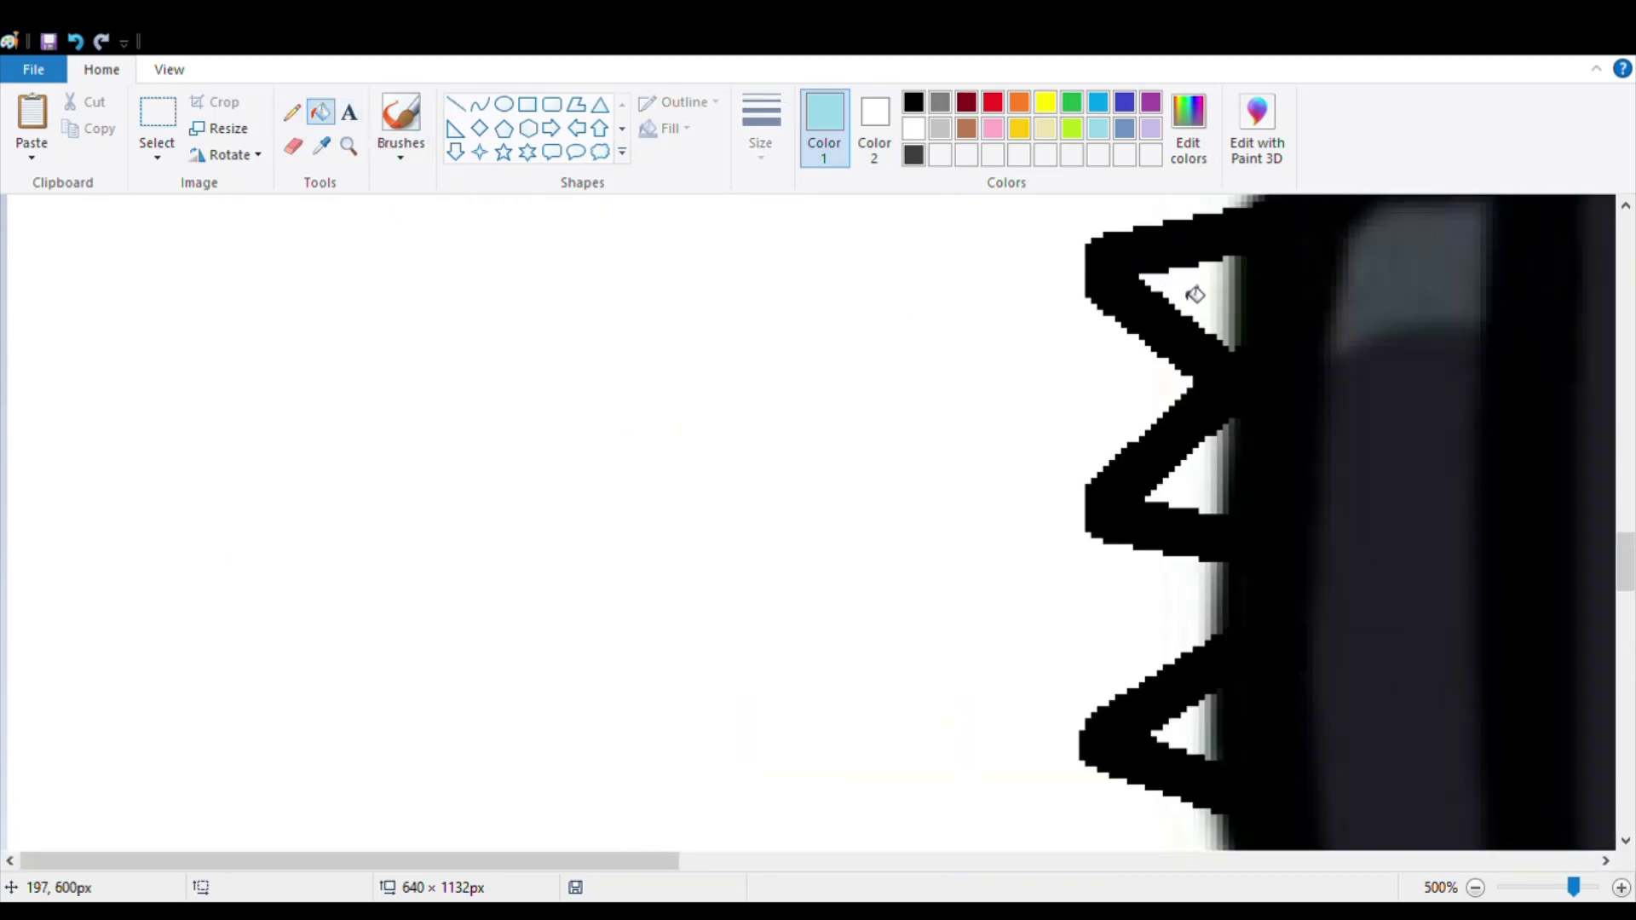
{"action": "left_click", "coordinate": [1200, 296]}
{"action": "left_click", "coordinate": [1186, 299]}
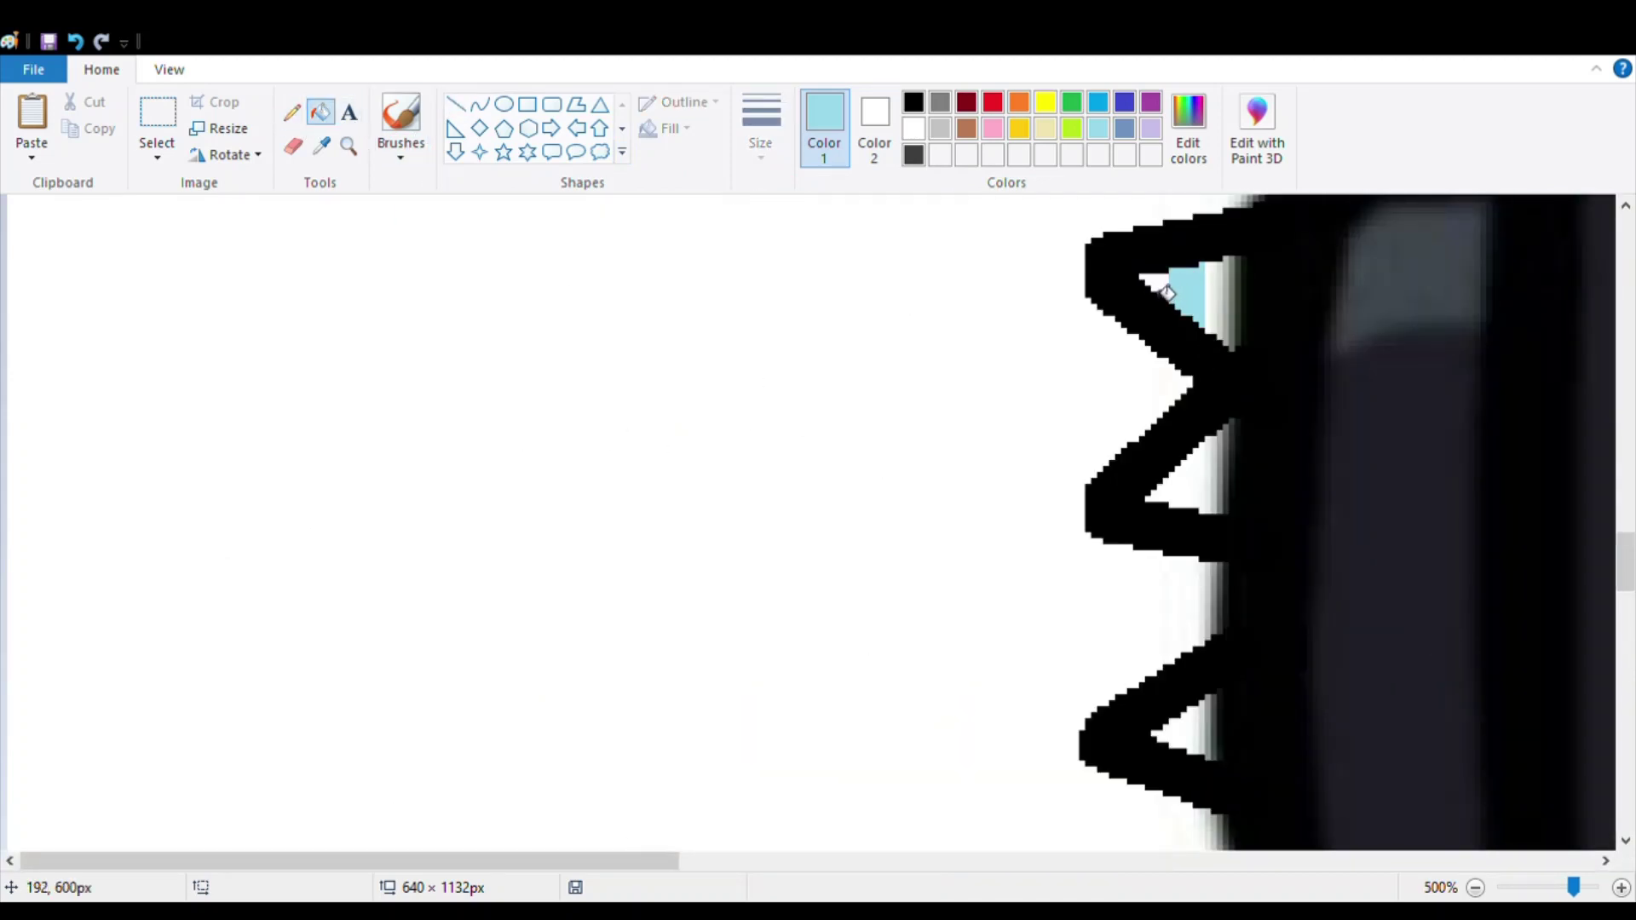
{"action": "left_click", "coordinate": [1157, 287]}
{"action": "left_click", "coordinate": [1188, 485]}
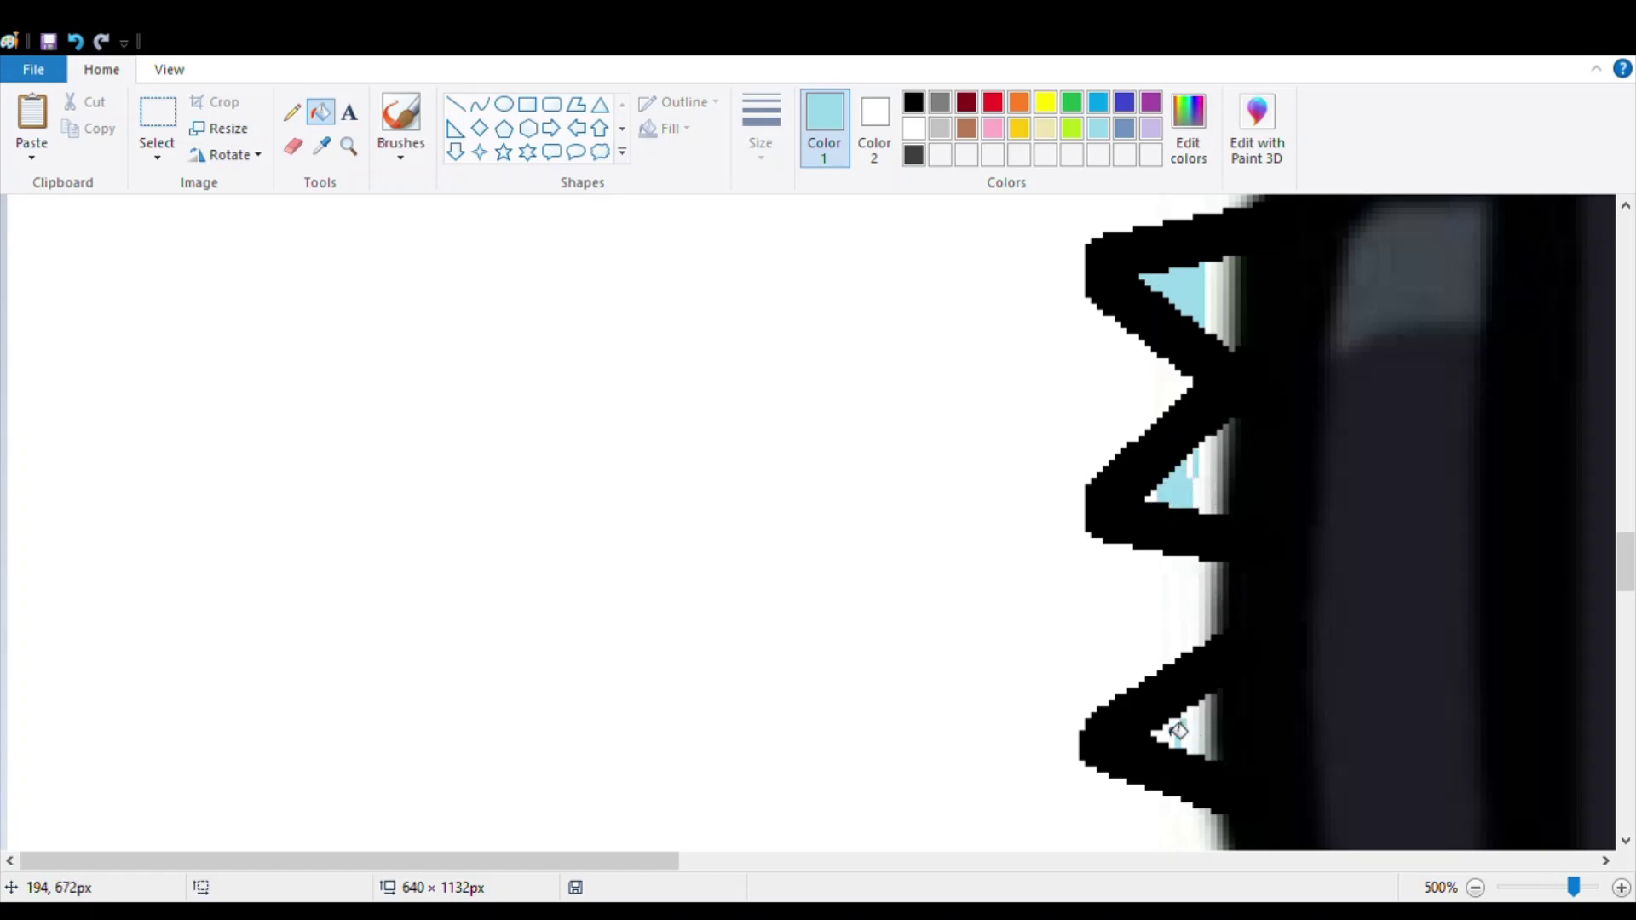
Fill the insides of the three spikes on the tail's upper edge with light turquoise
{"action": "scroll", "coordinate": [1179, 731], "scroll_direction": "down", "scroll_amount": 3}
{"action": "scroll", "coordinate": [1179, 731], "scroll_direction": "down", "scroll_amount": 1}
{"action": "scroll", "coordinate": [980, 541], "scroll_direction": "up", "scroll_amount": 1}
{"action": "left_click", "coordinate": [818, 602]}
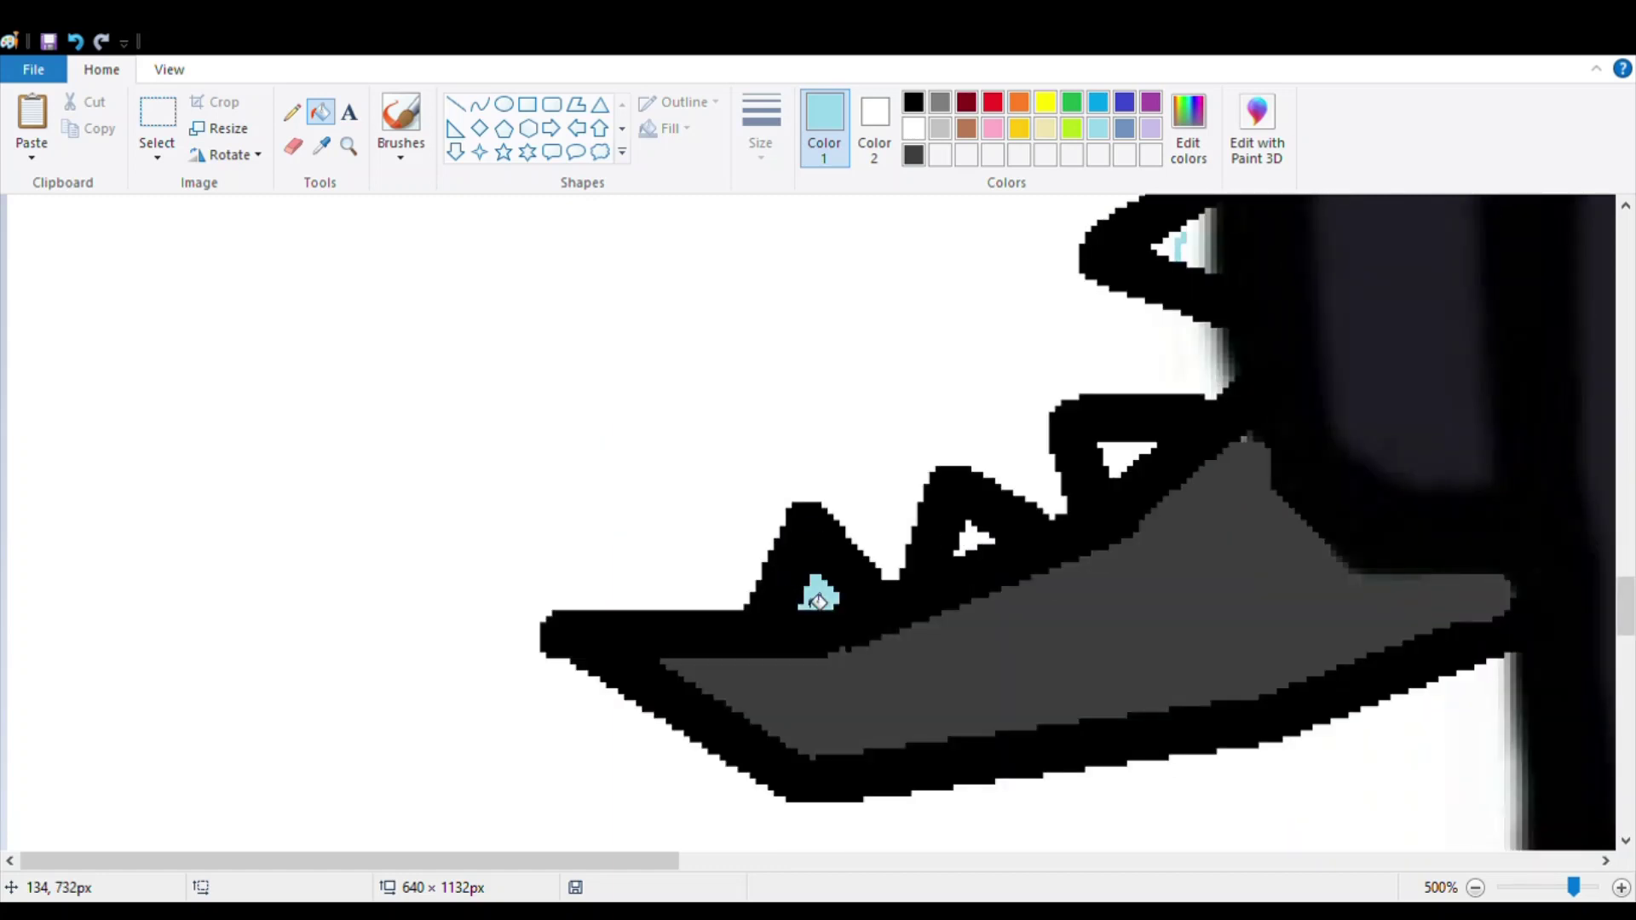
{"action": "left_click", "coordinate": [975, 546]}
{"action": "left_click", "coordinate": [1123, 461]}
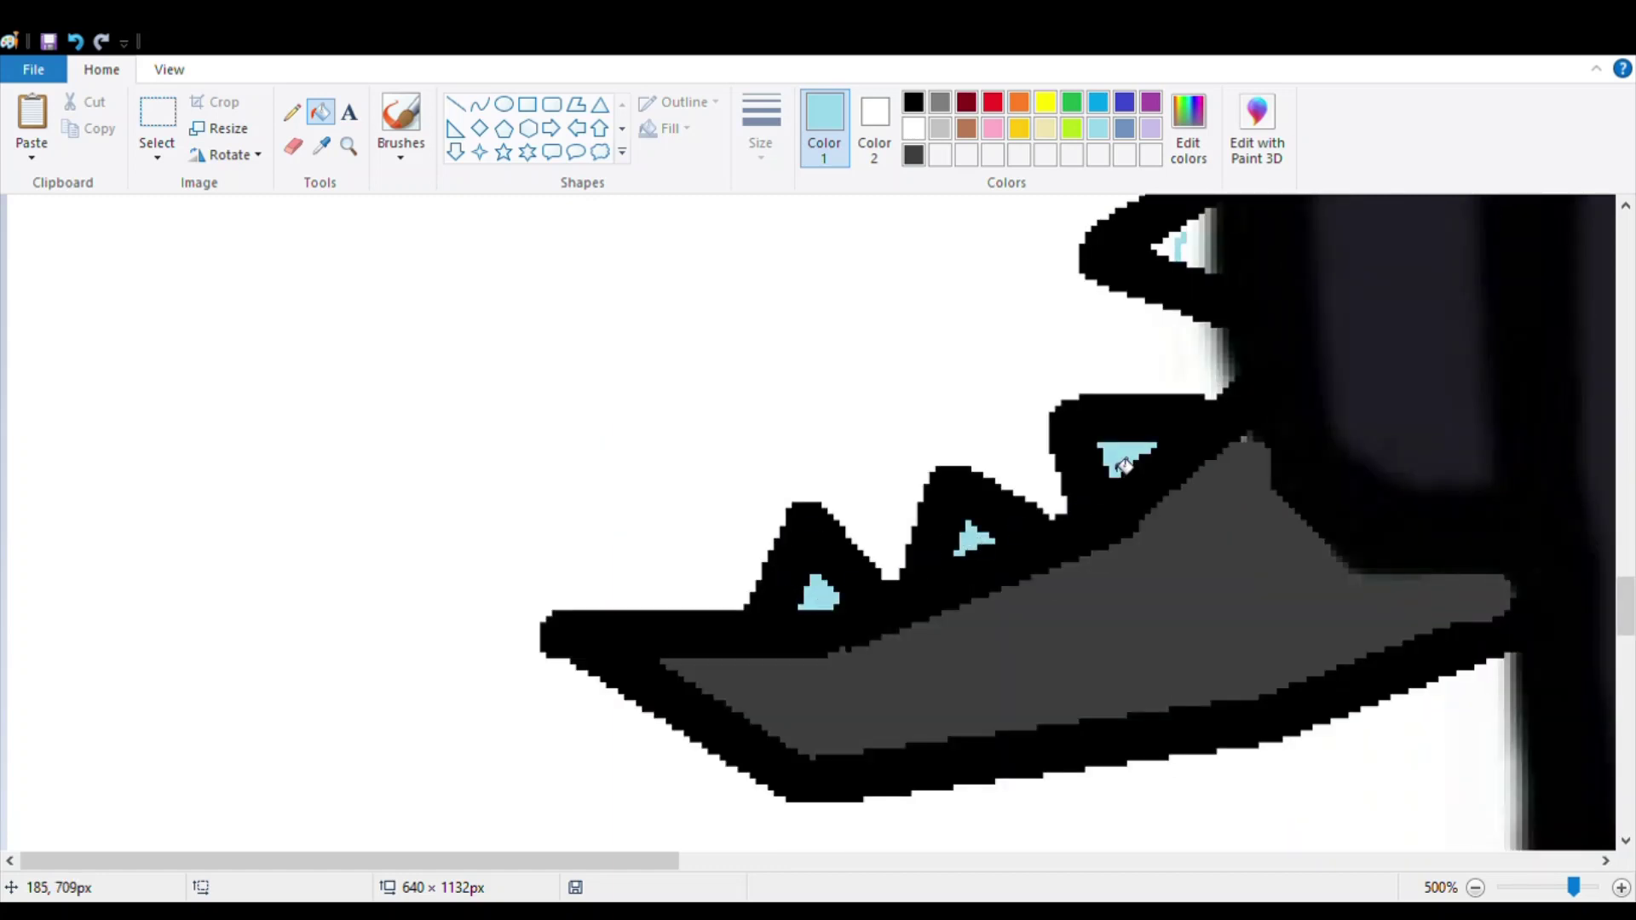
Cover the white and gray gaps inside the lowest back spike with light turquoise straight lines
{"action": "scroll", "coordinate": [1125, 467], "scroll_direction": "up", "scroll_amount": 3}
{"action": "scroll", "coordinate": [724, 793], "scroll_direction": "up", "scroll_amount": 3}
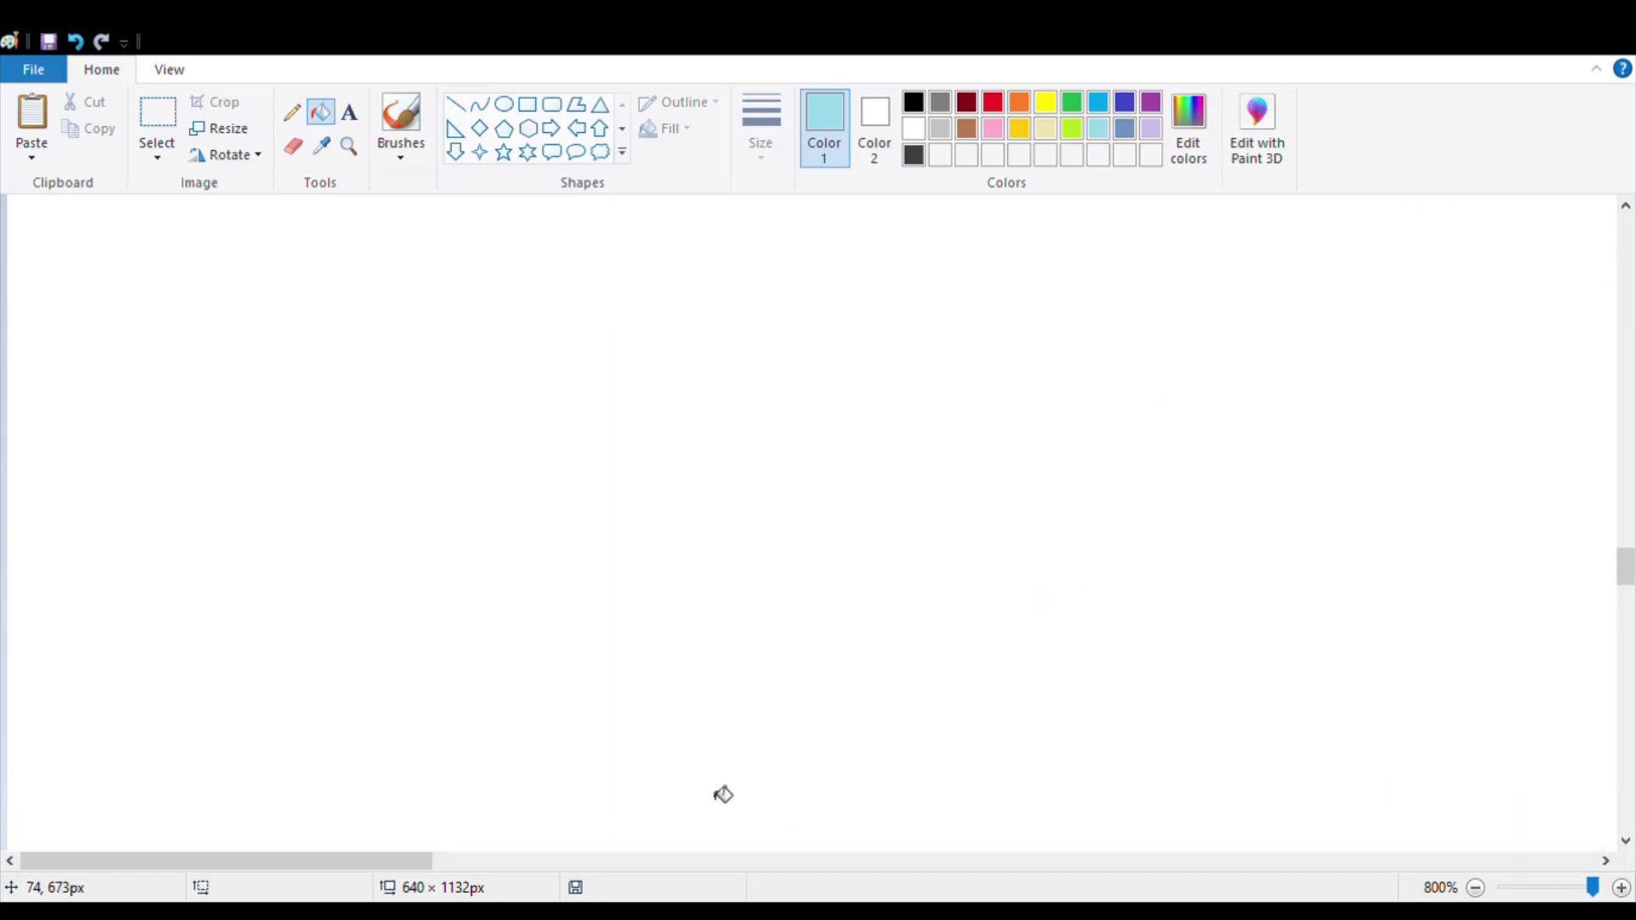
{"action": "left_click_drag", "start_coordinate": [358, 862], "coordinate": [676, 880]}
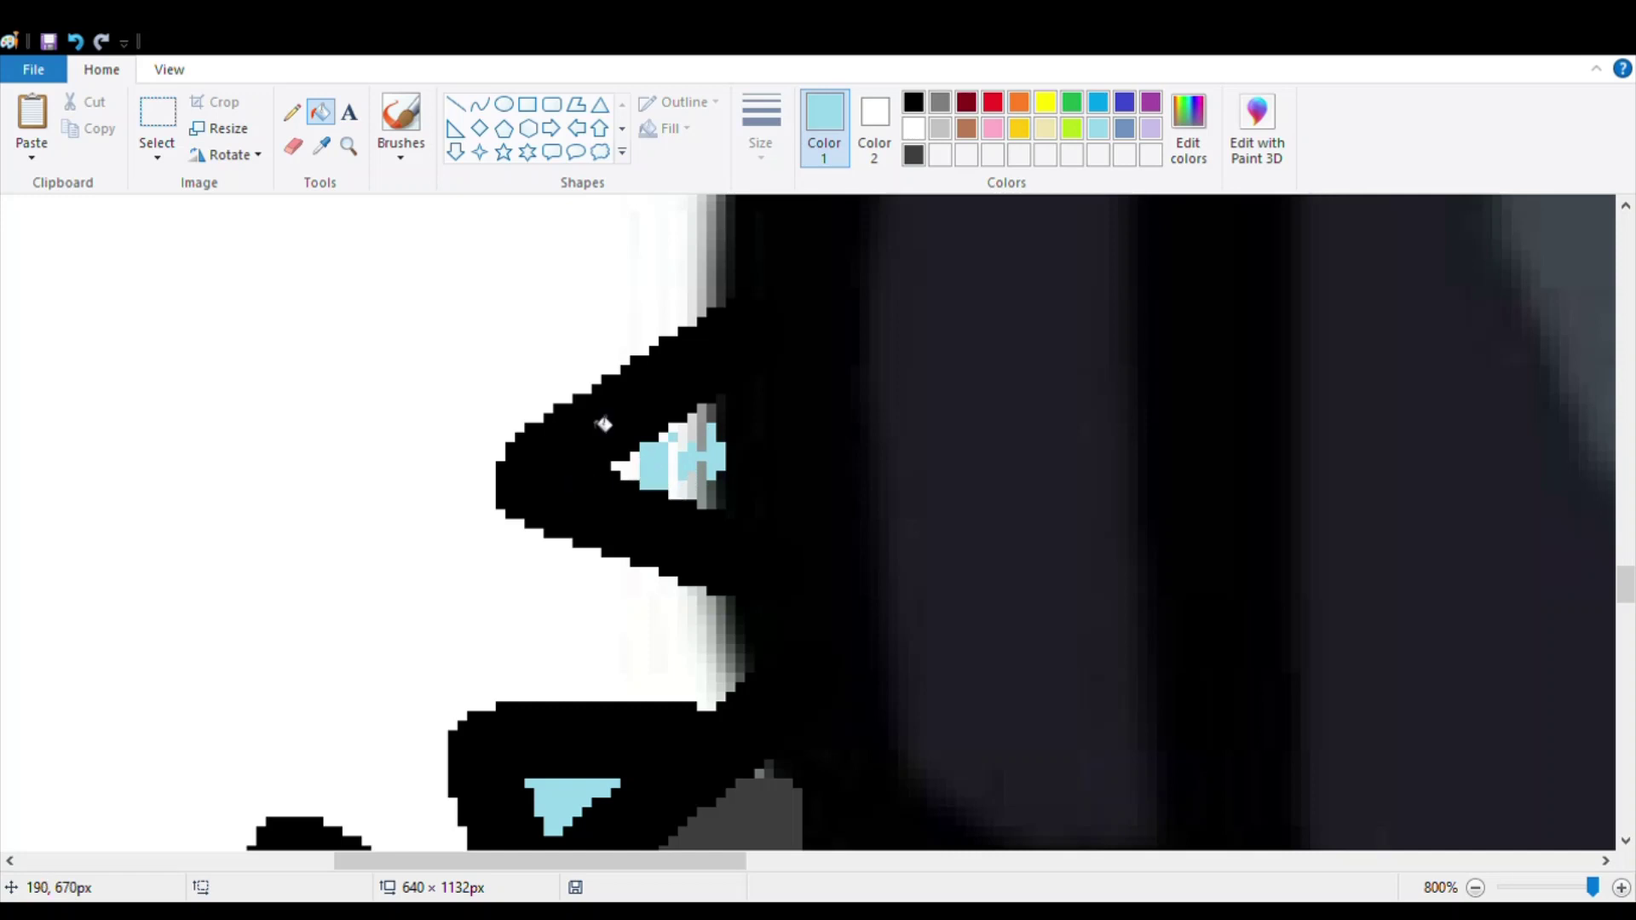
{"action": "left_click", "coordinate": [455, 104]}
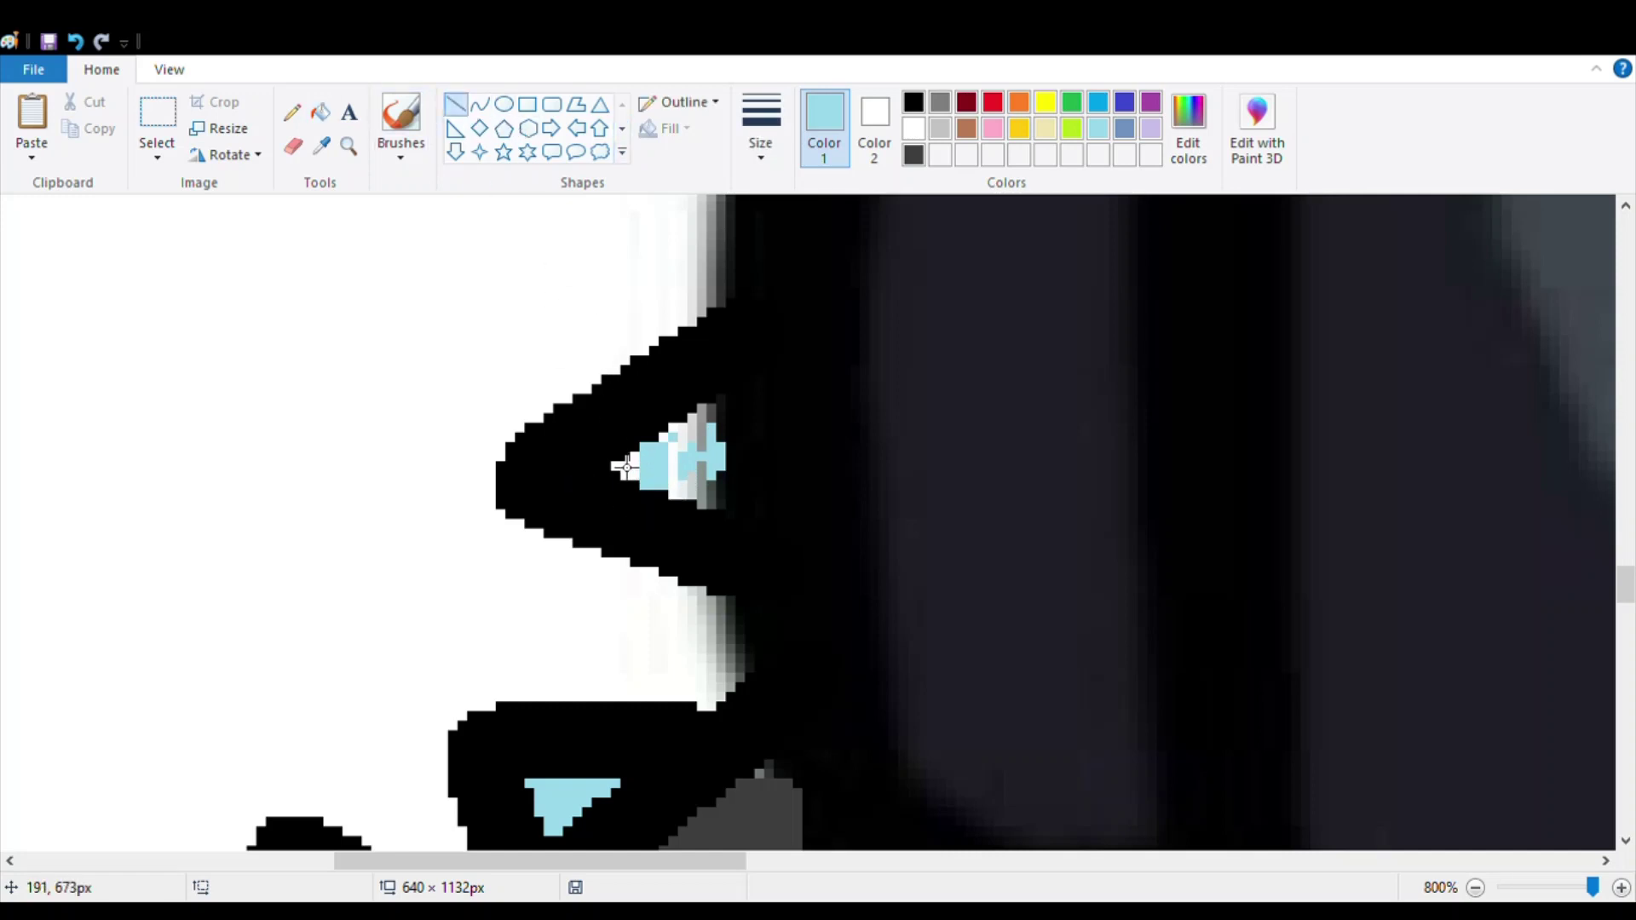
{"action": "mouse_move", "coordinate": [610, 460]}
{"action": "left_mouse_down"}
{"action": "mouse_move", "coordinate": [676, 445]}
{"action": "mouse_move", "coordinate": [686, 422]}
{"action": "left_mouse_up"}
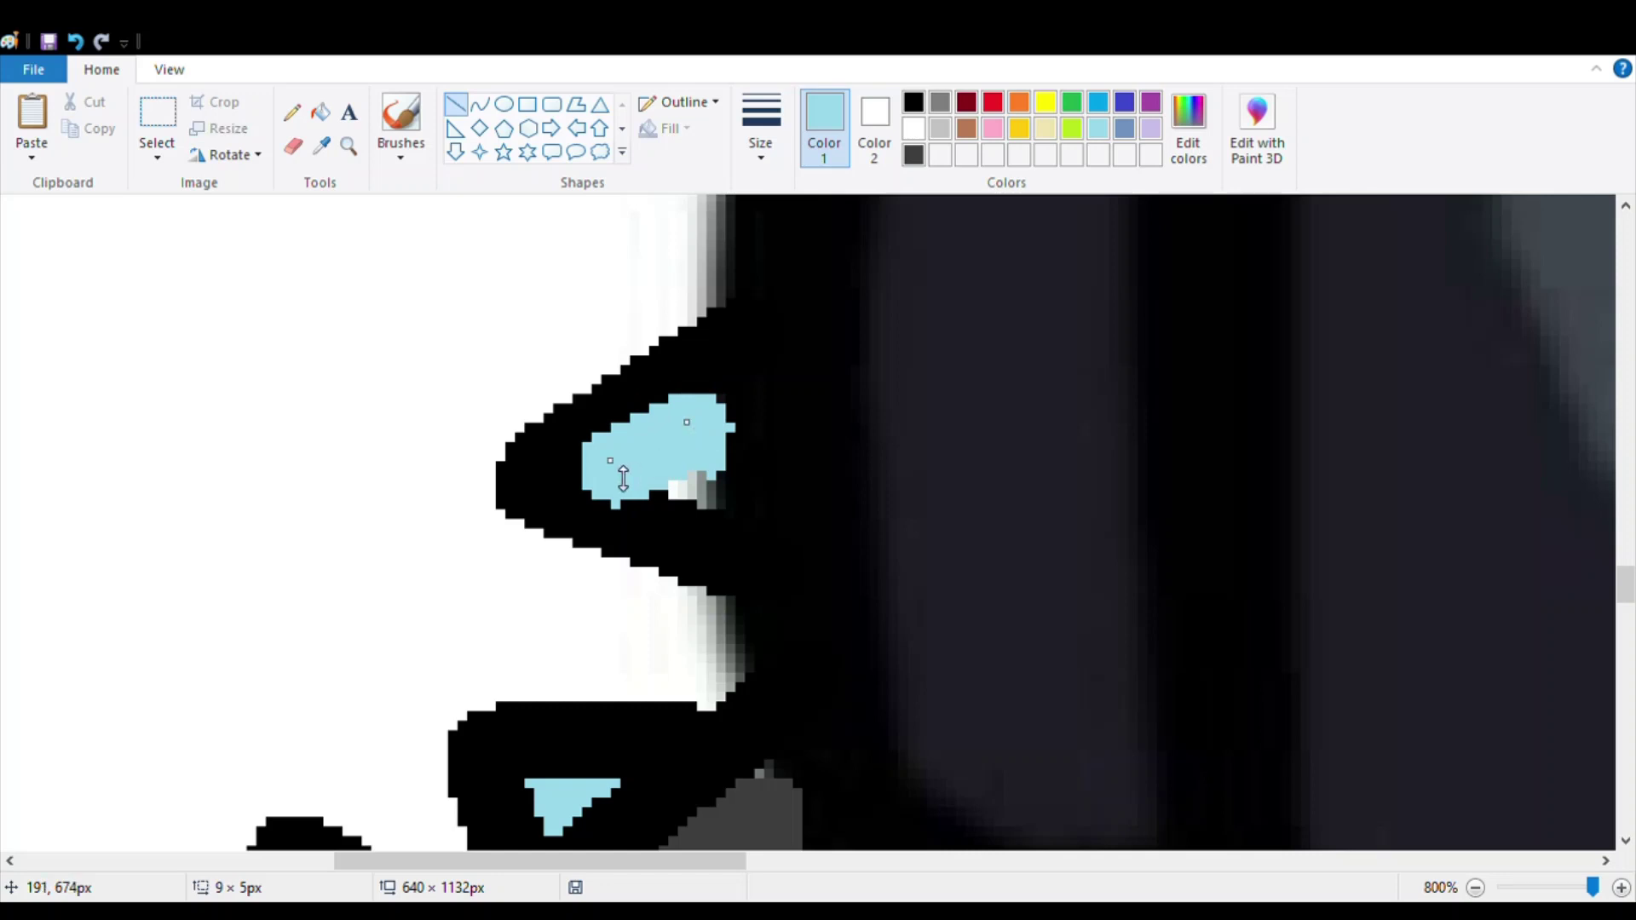
{"action": "mouse_move", "coordinate": [623, 479]}
{"action": "left_mouse_down"}
{"action": "mouse_move", "coordinate": [700, 484]}
{"action": "mouse_move", "coordinate": [610, 467]}
{"action": "mouse_move", "coordinate": [650, 486]}
{"action": "mouse_move", "coordinate": [695, 473]}
{"action": "mouse_move", "coordinate": [624, 483]}
{"action": "left_mouse_up"}
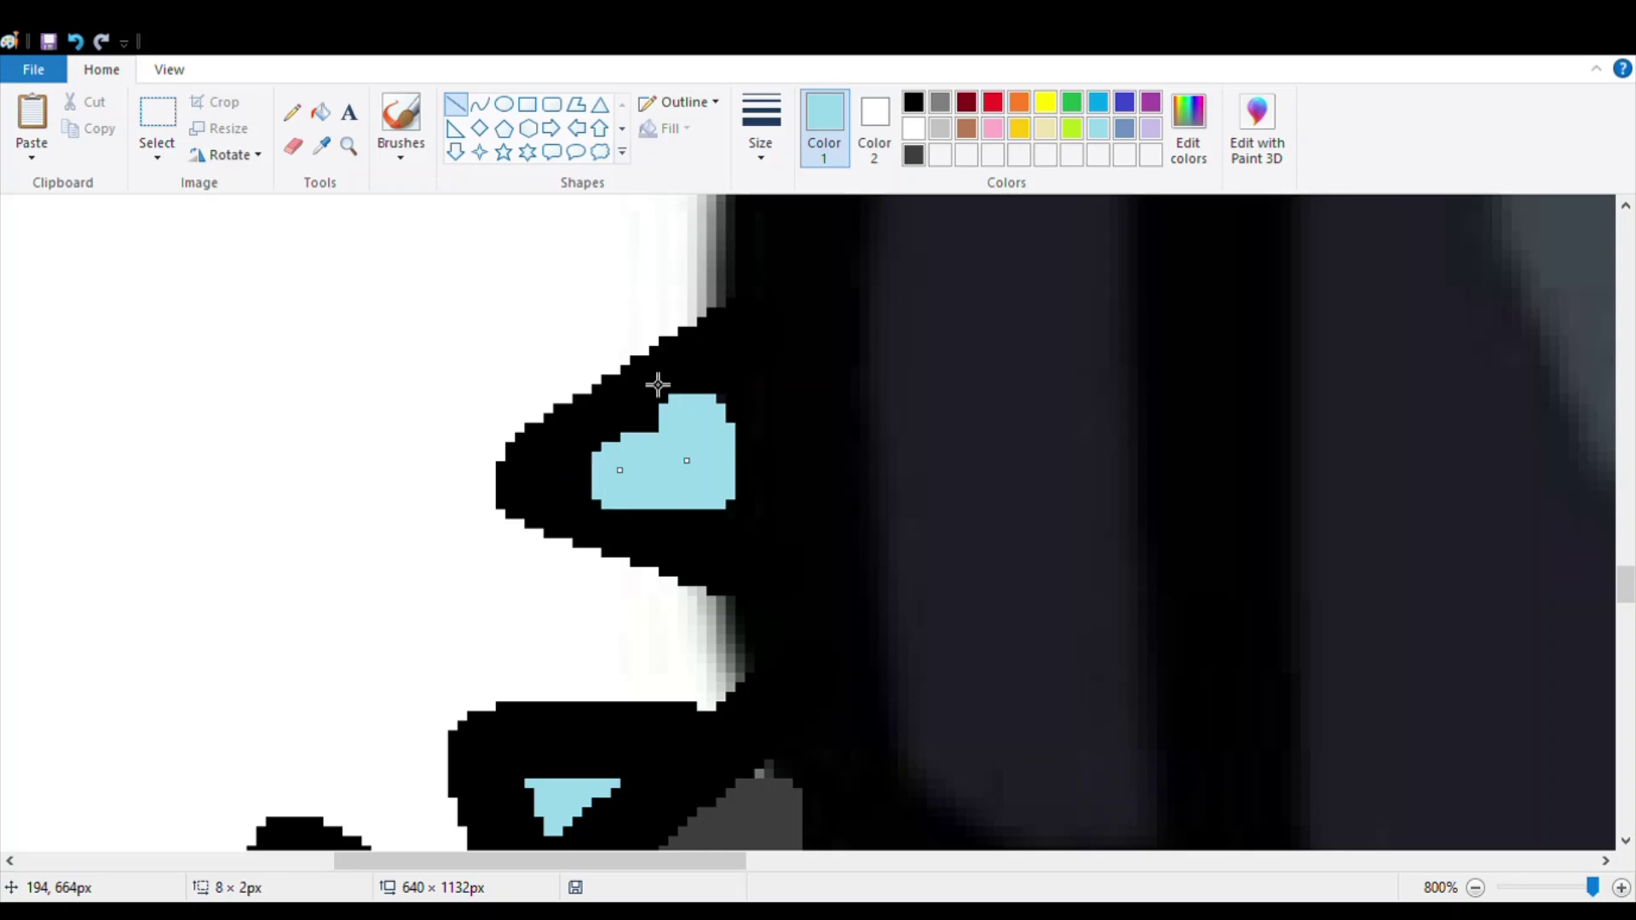
Cover the remaining white and gray gaps inside the upper two back spikes with light turquoise straight lines
{"action": "scroll", "coordinate": [658, 385], "scroll_direction": "up", "scroll_amount": 5}
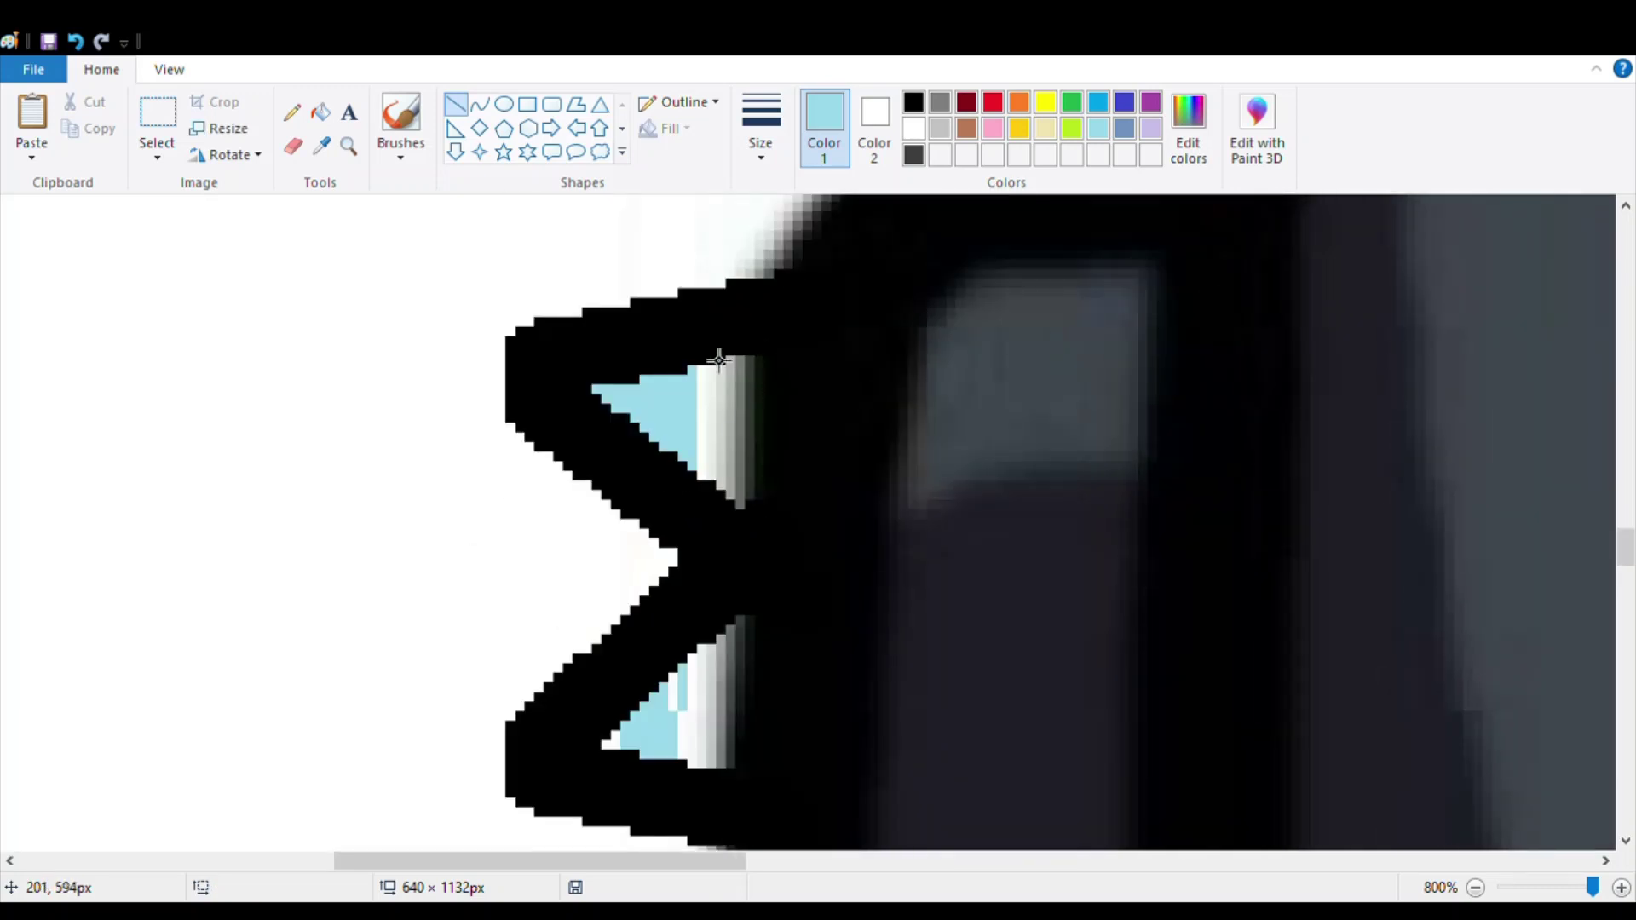
{"action": "mouse_move", "coordinate": [718, 359]}
{"action": "left_mouse_down"}
{"action": "mouse_move", "coordinate": [725, 448]}
{"action": "mouse_move", "coordinate": [715, 352]}
{"action": "mouse_move", "coordinate": [721, 407]}
{"action": "mouse_move", "coordinate": [725, 385]}
{"action": "left_mouse_up"}
{"action": "scroll", "coordinate": [877, 343], "scroll_direction": "down", "scroll_amount": 3}
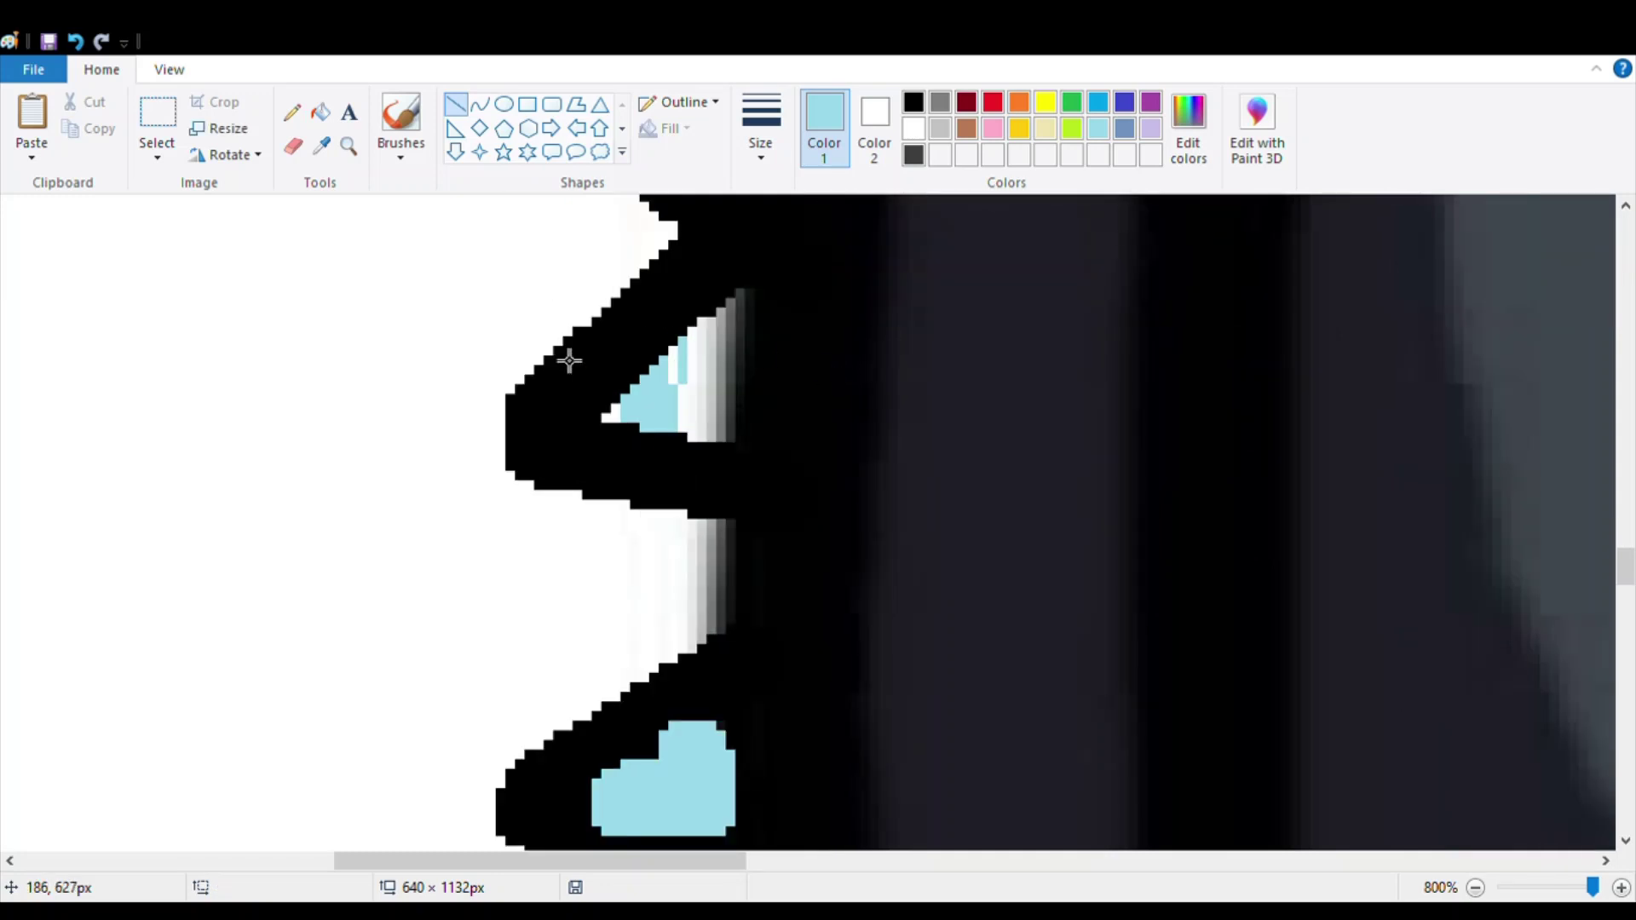
{"action": "mouse_move", "coordinate": [589, 416]}
{"action": "left_mouse_down"}
{"action": "mouse_move", "coordinate": [780, 408]}
{"action": "mouse_move", "coordinate": [715, 385]}
{"action": "left_mouse_up"}
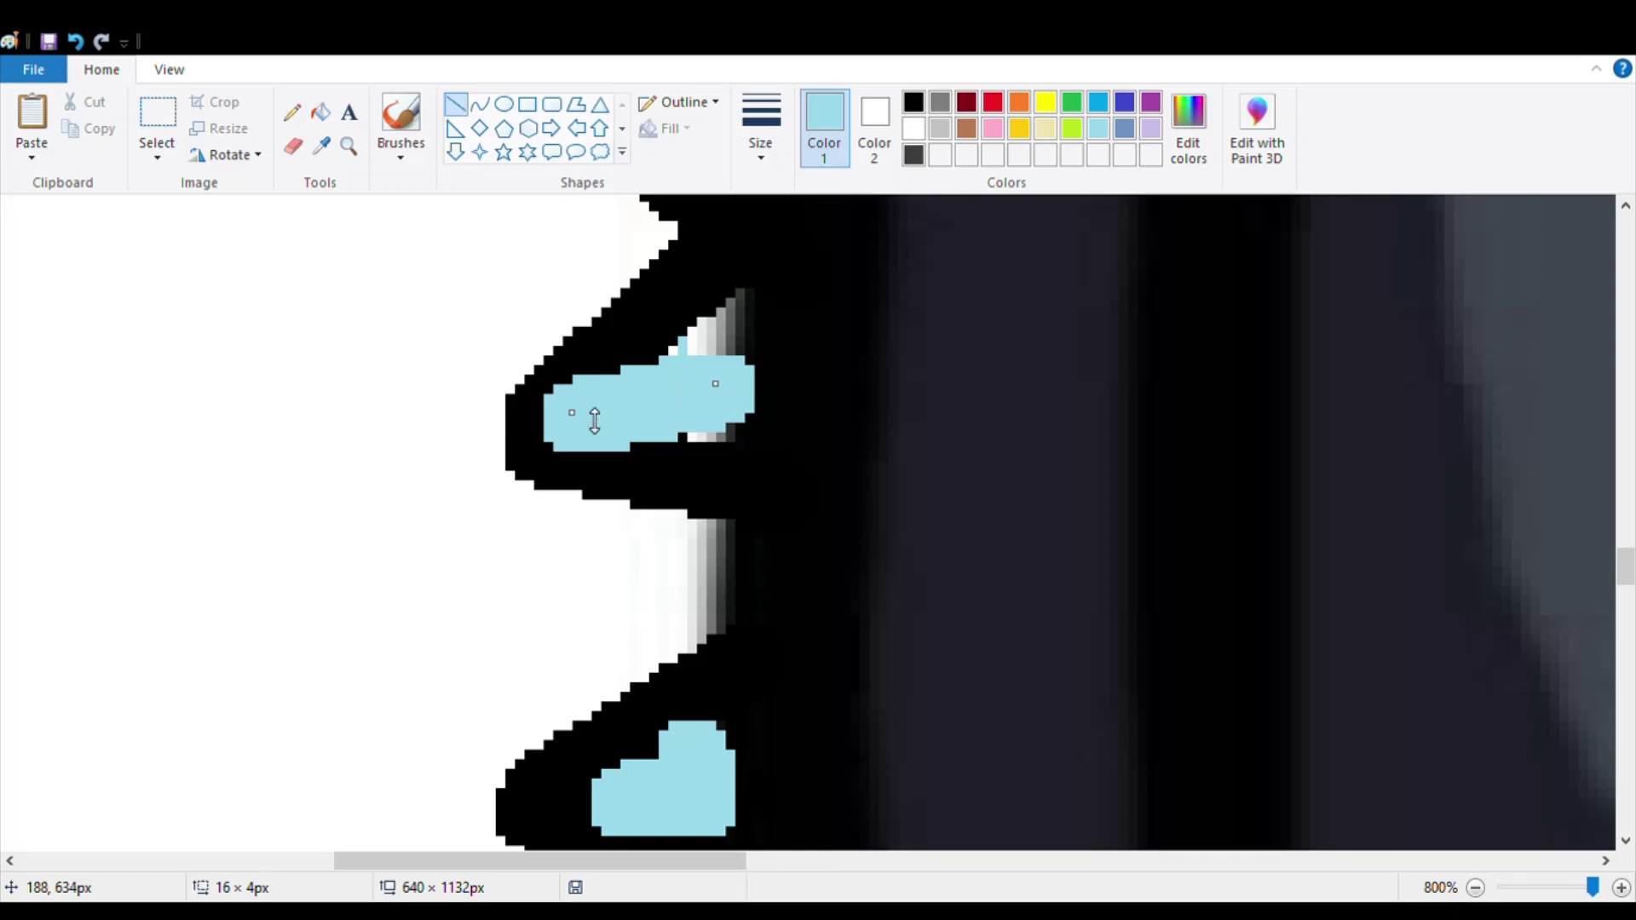
{"action": "left_click_drag", "start_coordinate": [594, 419], "coordinate": [613, 427]}
{"action": "left_click_drag", "start_coordinate": [729, 408], "coordinate": [714, 432]}
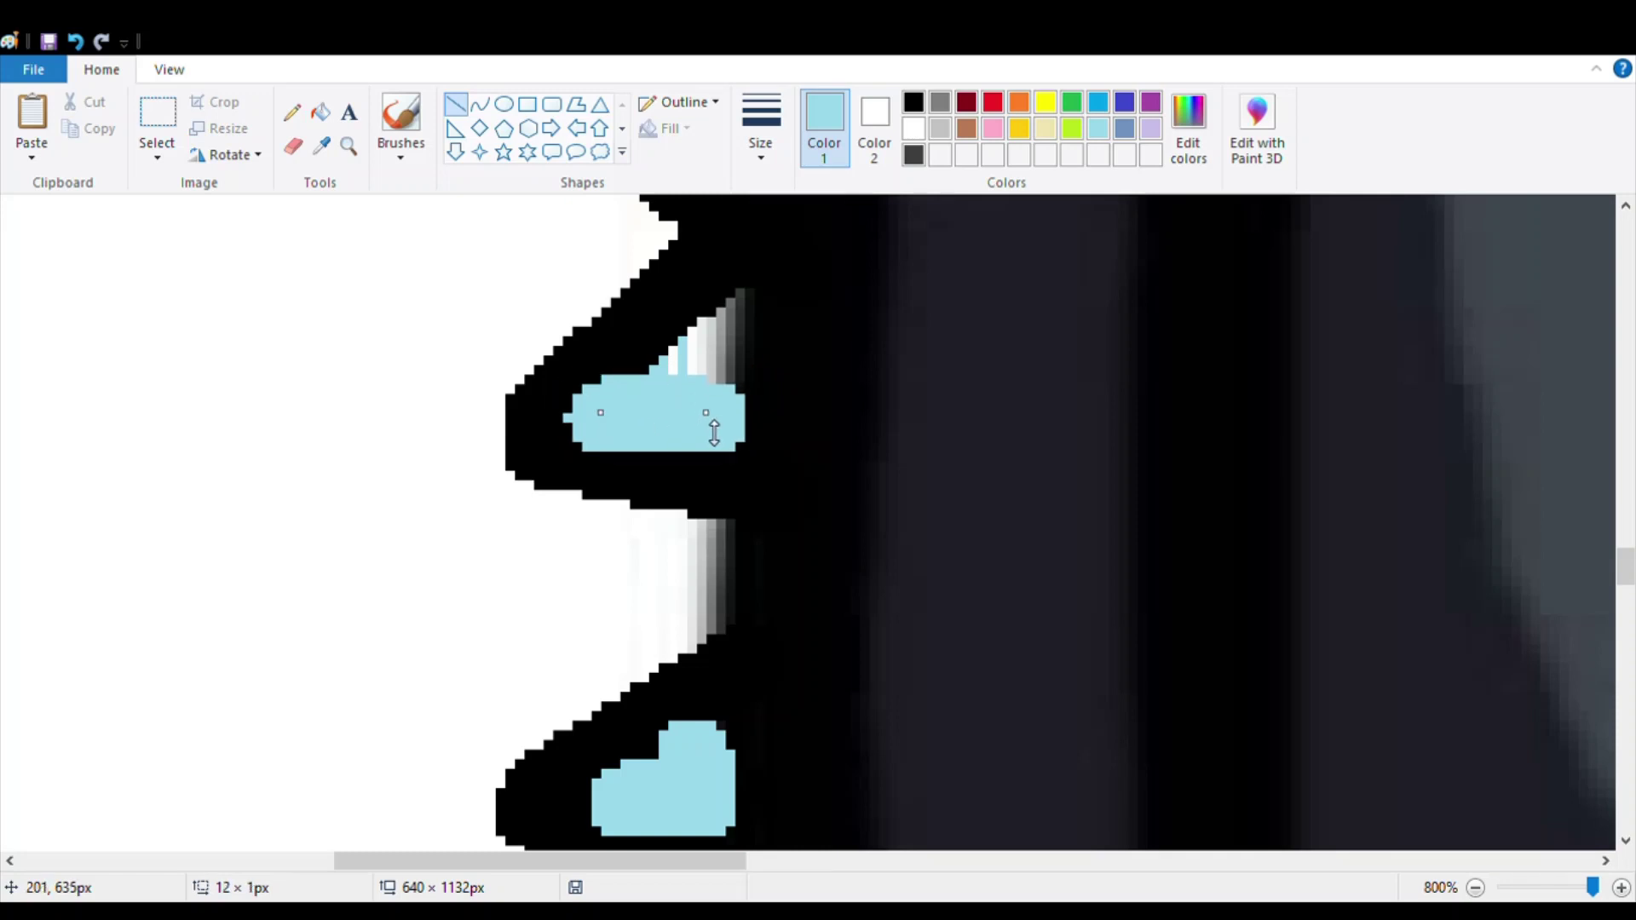
{"action": "left_click", "coordinate": [618, 331]}
{"action": "left_click_drag", "start_coordinate": [617, 387], "coordinate": [740, 326]}
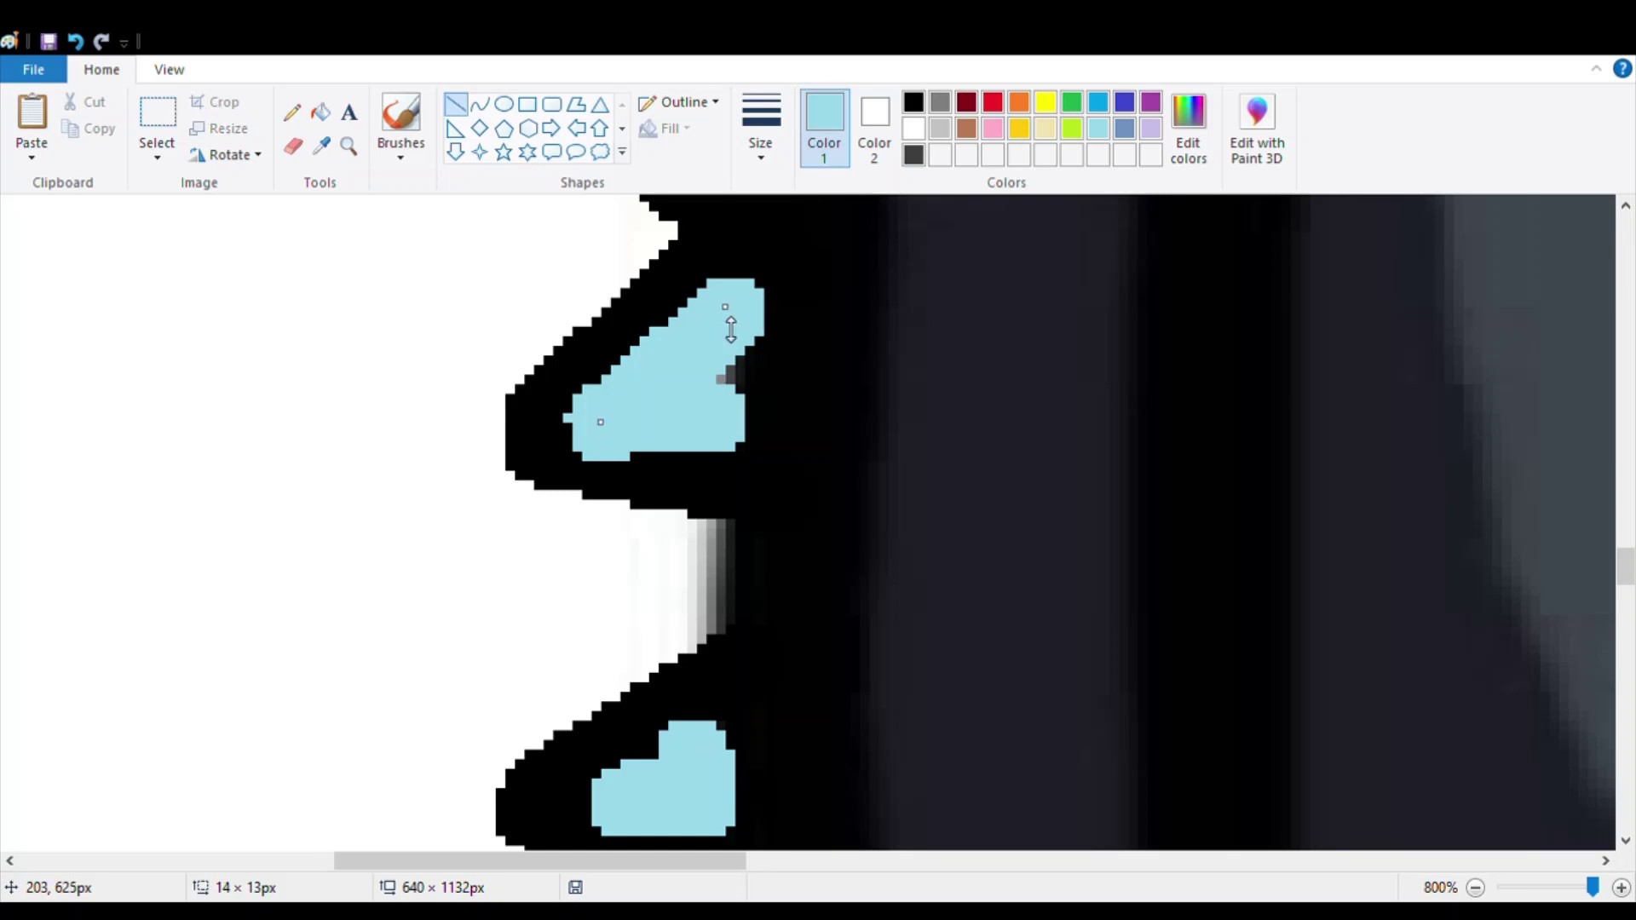
{"action": "left_click", "coordinate": [831, 442]}
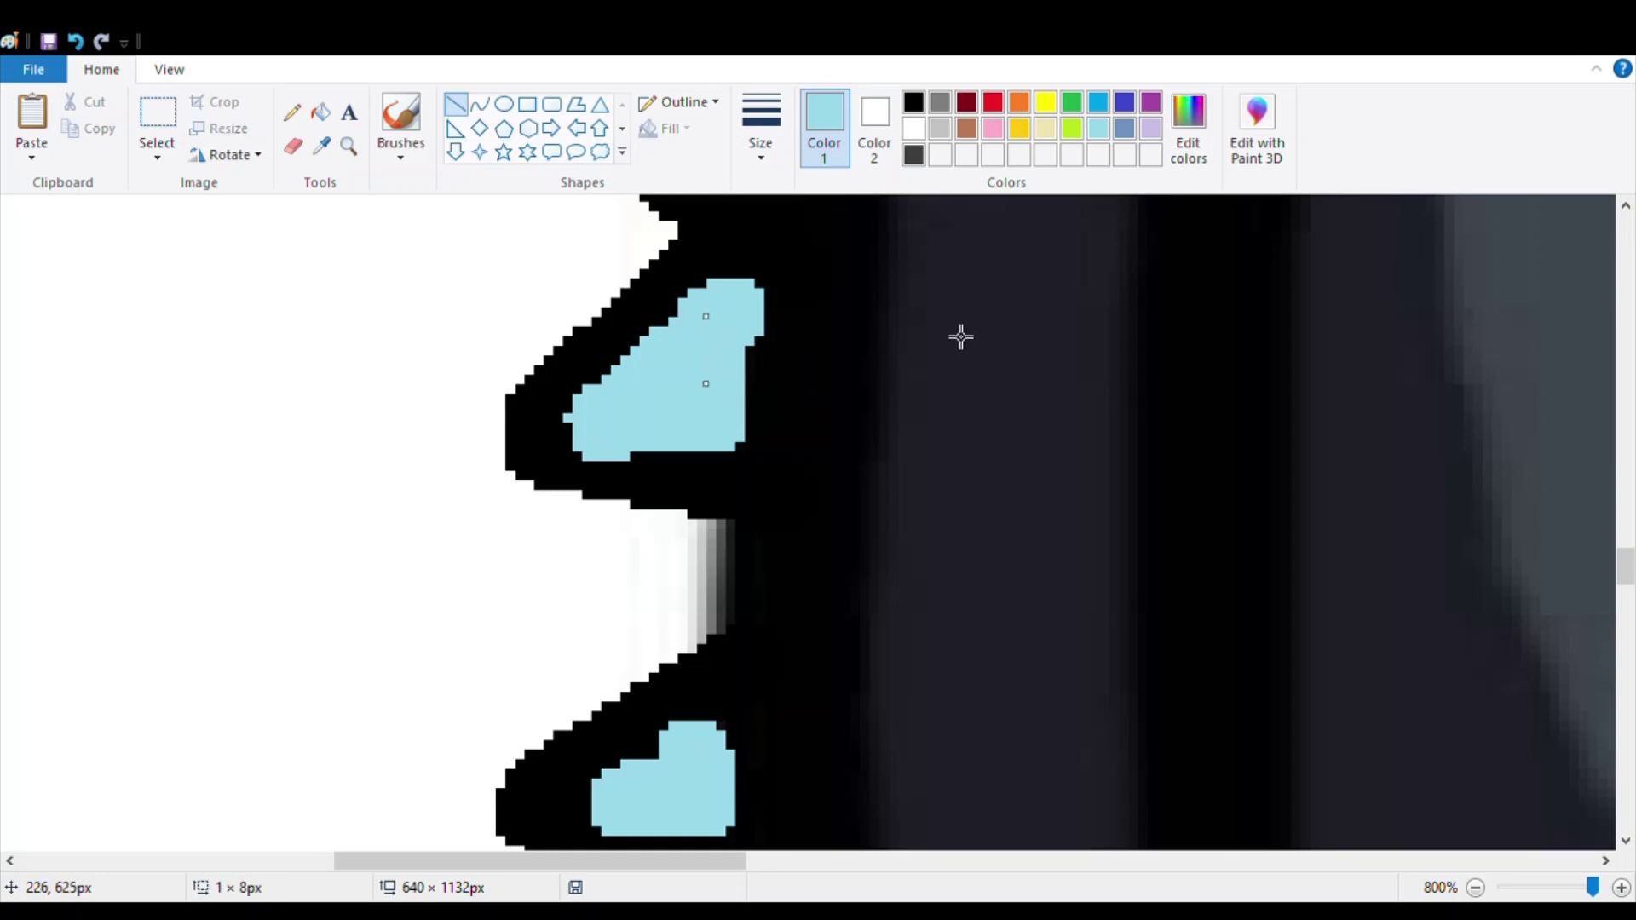
Examine the whole character, from the head down to the colored back spikes and tail
{"action": "scroll", "coordinate": [960, 335], "scroll_direction": "down", "scroll_amount": 7, "text": "ctrl"}
{"action": "scroll", "coordinate": [953, 327], "scroll_direction": "up", "scroll_amount": 2, "text": "ctrl"}
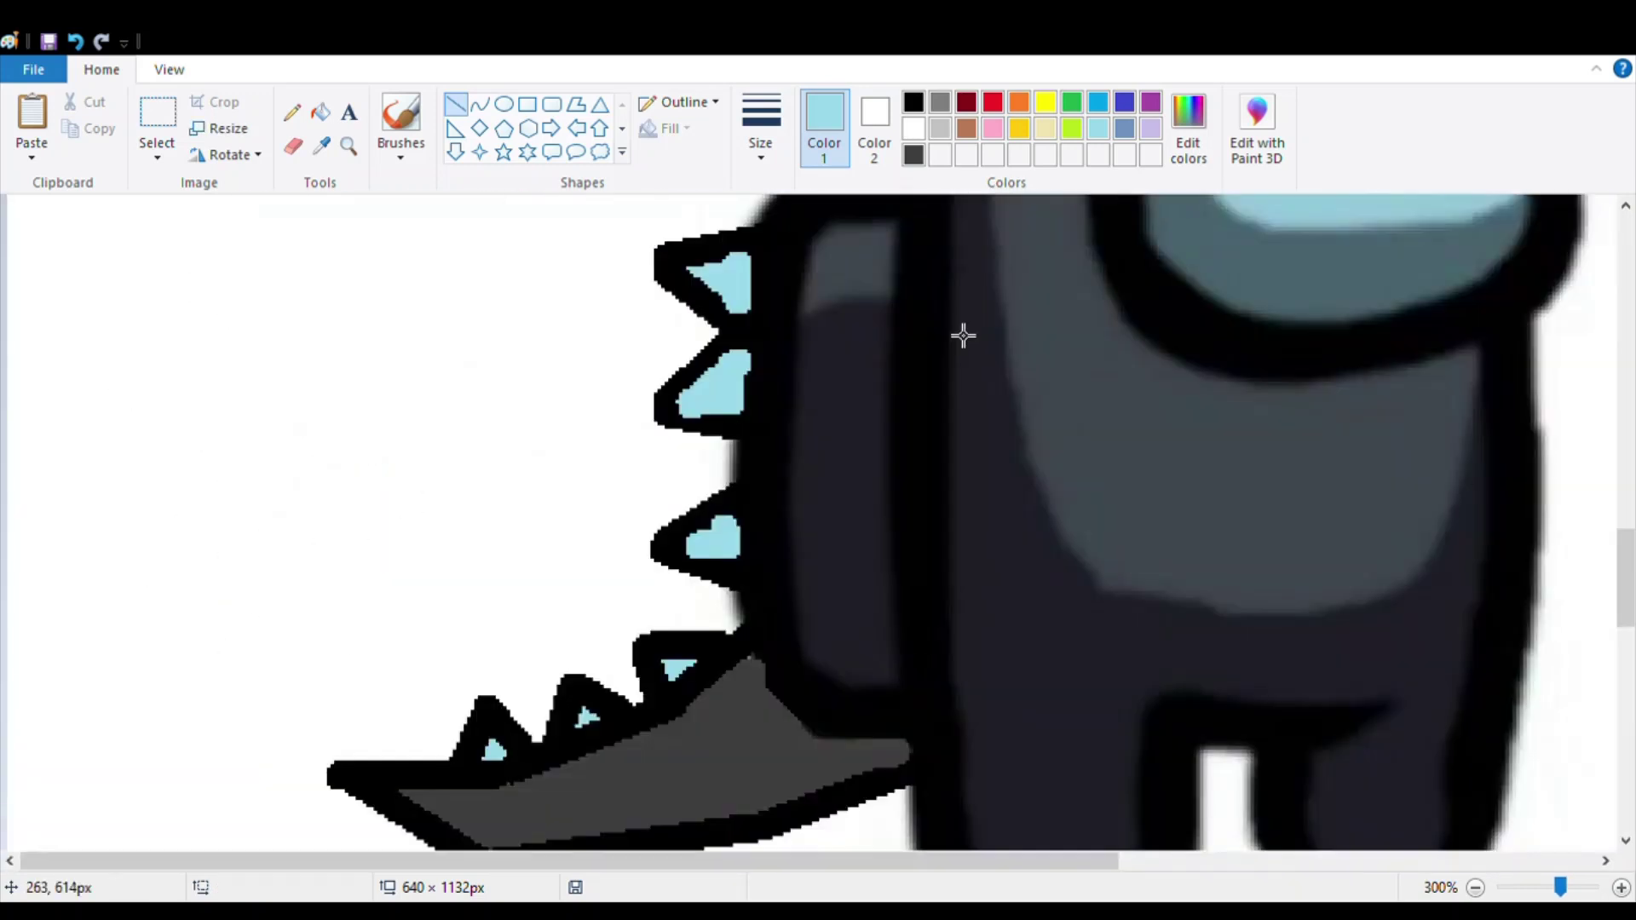
{"action": "scroll", "coordinate": [953, 326], "scroll_direction": "down", "scroll_amount": 2, "text": "ctrl"}
{"action": "scroll", "coordinate": [953, 325], "scroll_direction": "up", "scroll_amount": 2}
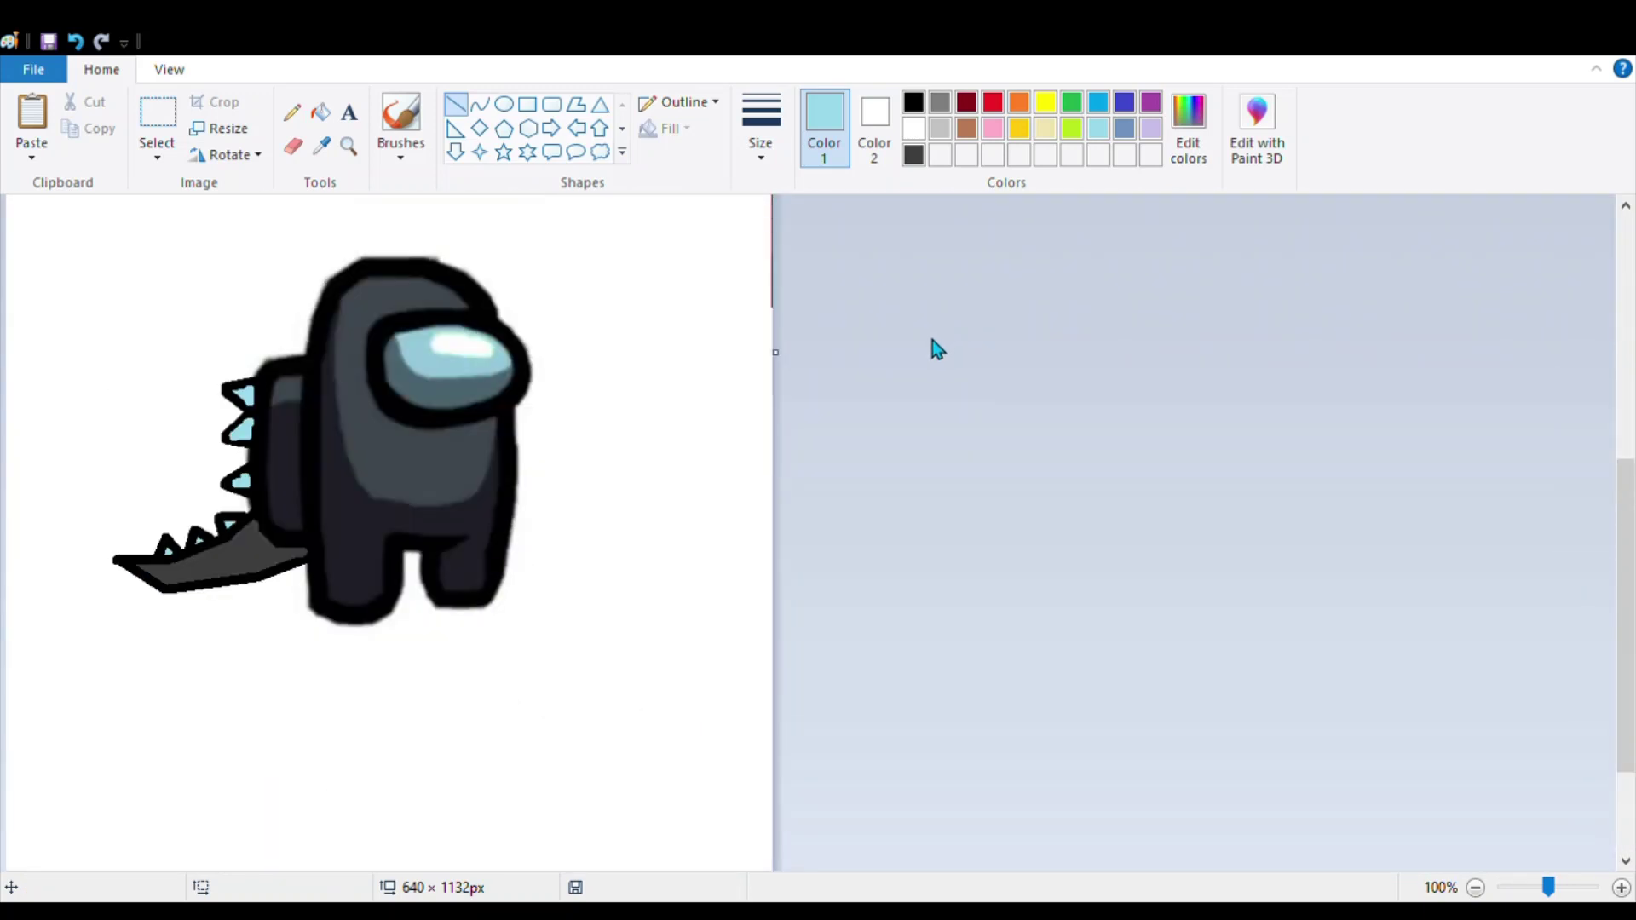
{"action": "scroll", "coordinate": [918, 528], "scroll_direction": "down", "scroll_amount": 3, "text": "ctrl"}
{"action": "scroll", "coordinate": [919, 529], "scroll_direction": "up", "scroll_amount": 2, "text": "ctrl"}
{"action": "scroll", "coordinate": [918, 529], "scroll_direction": "up", "scroll_amount": 2, "text": "ctrl"}
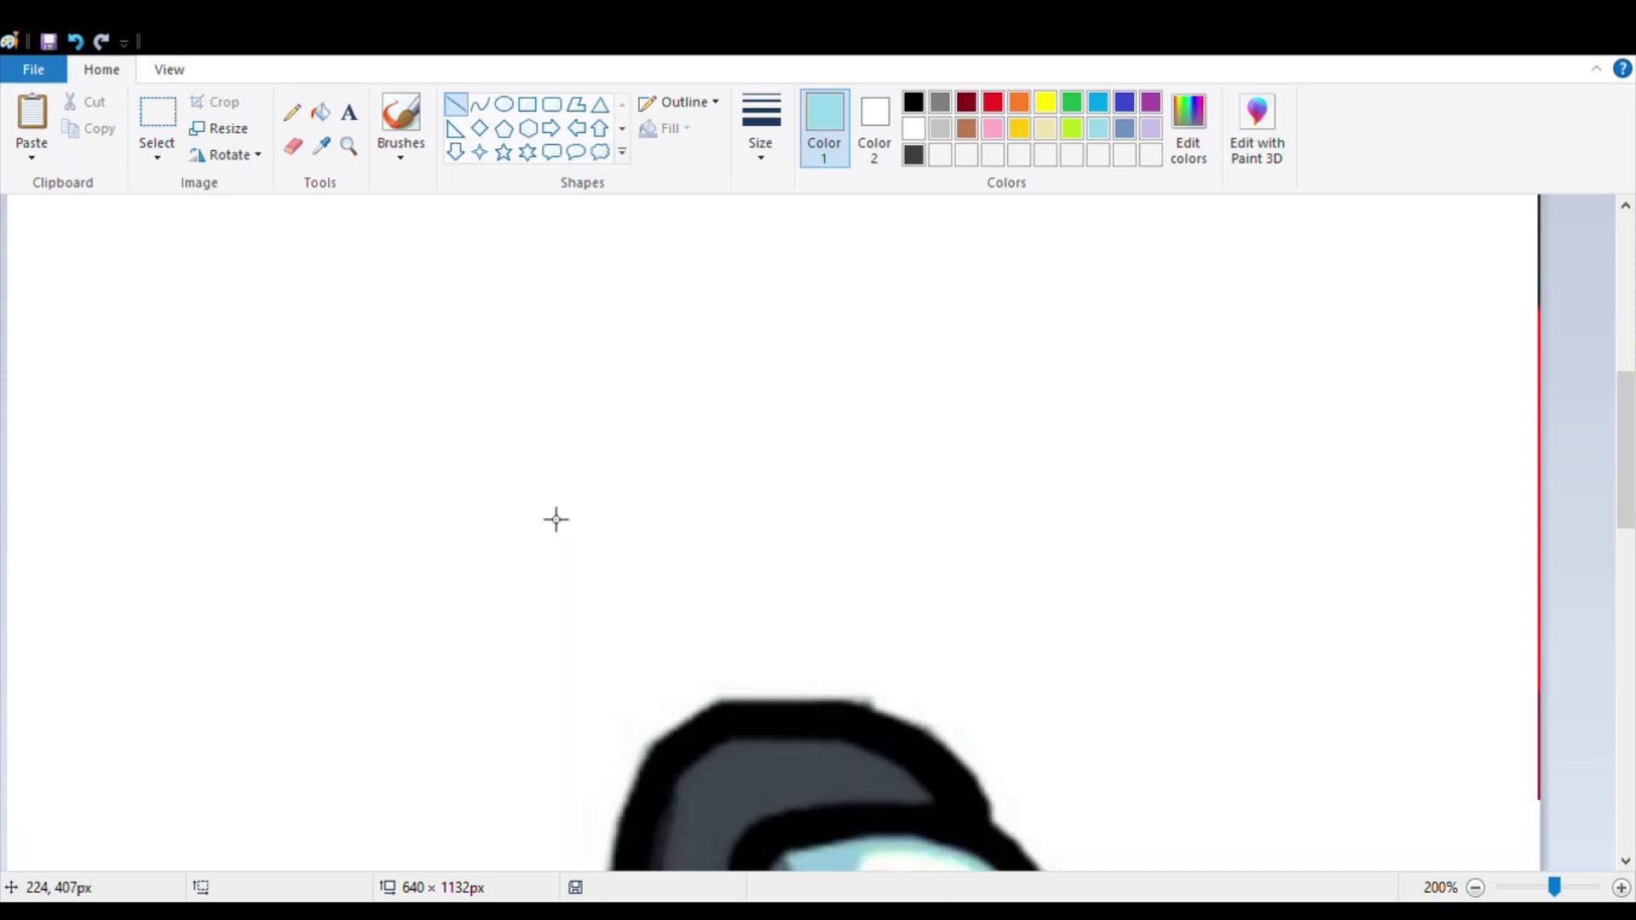
{"action": "scroll", "coordinate": [555, 518], "scroll_direction": "down", "scroll_amount": 5}
{"action": "scroll", "coordinate": [574, 497], "scroll_direction": "up", "scroll_amount": 3, "text": "ctrl"}
{"action": "scroll", "coordinate": [576, 498], "scroll_direction": "down", "scroll_amount": 3}
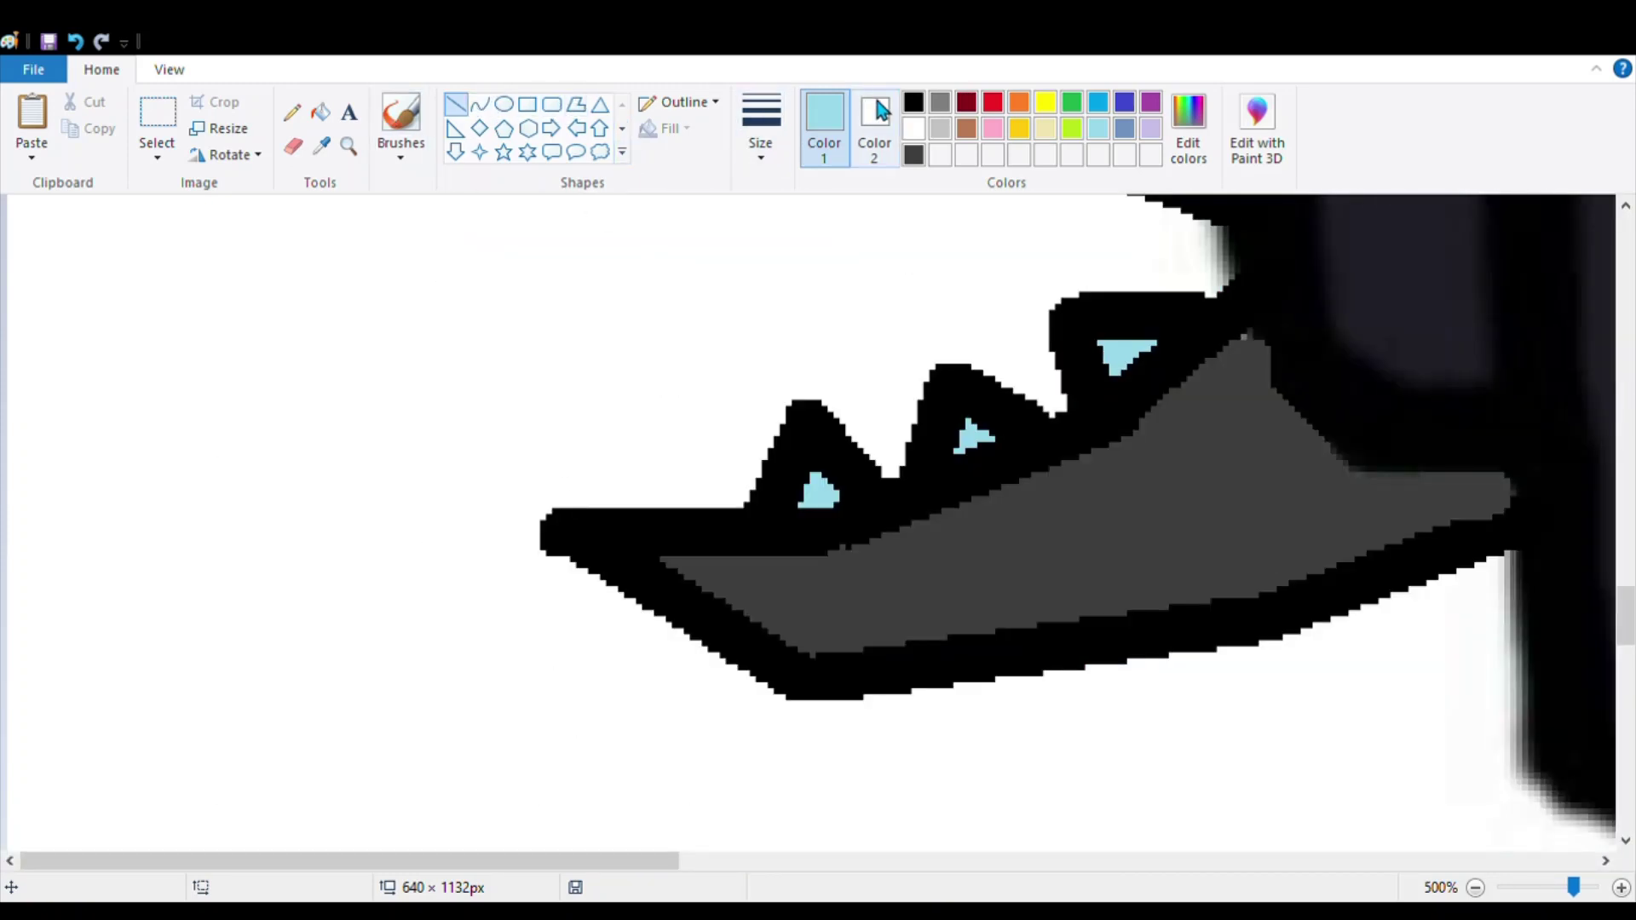
Set the primary color to black and outline two additional spikes in the gaps between the three back spikes with straight lines
{"action": "left_click", "coordinate": [913, 102]}
{"action": "scroll", "coordinate": [1012, 357], "scroll_direction": "up", "scroll_amount": 2}
{"action": "scroll", "coordinate": [1012, 357], "scroll_direction": "down", "scroll_amount": 3, "text": "ctrl"}
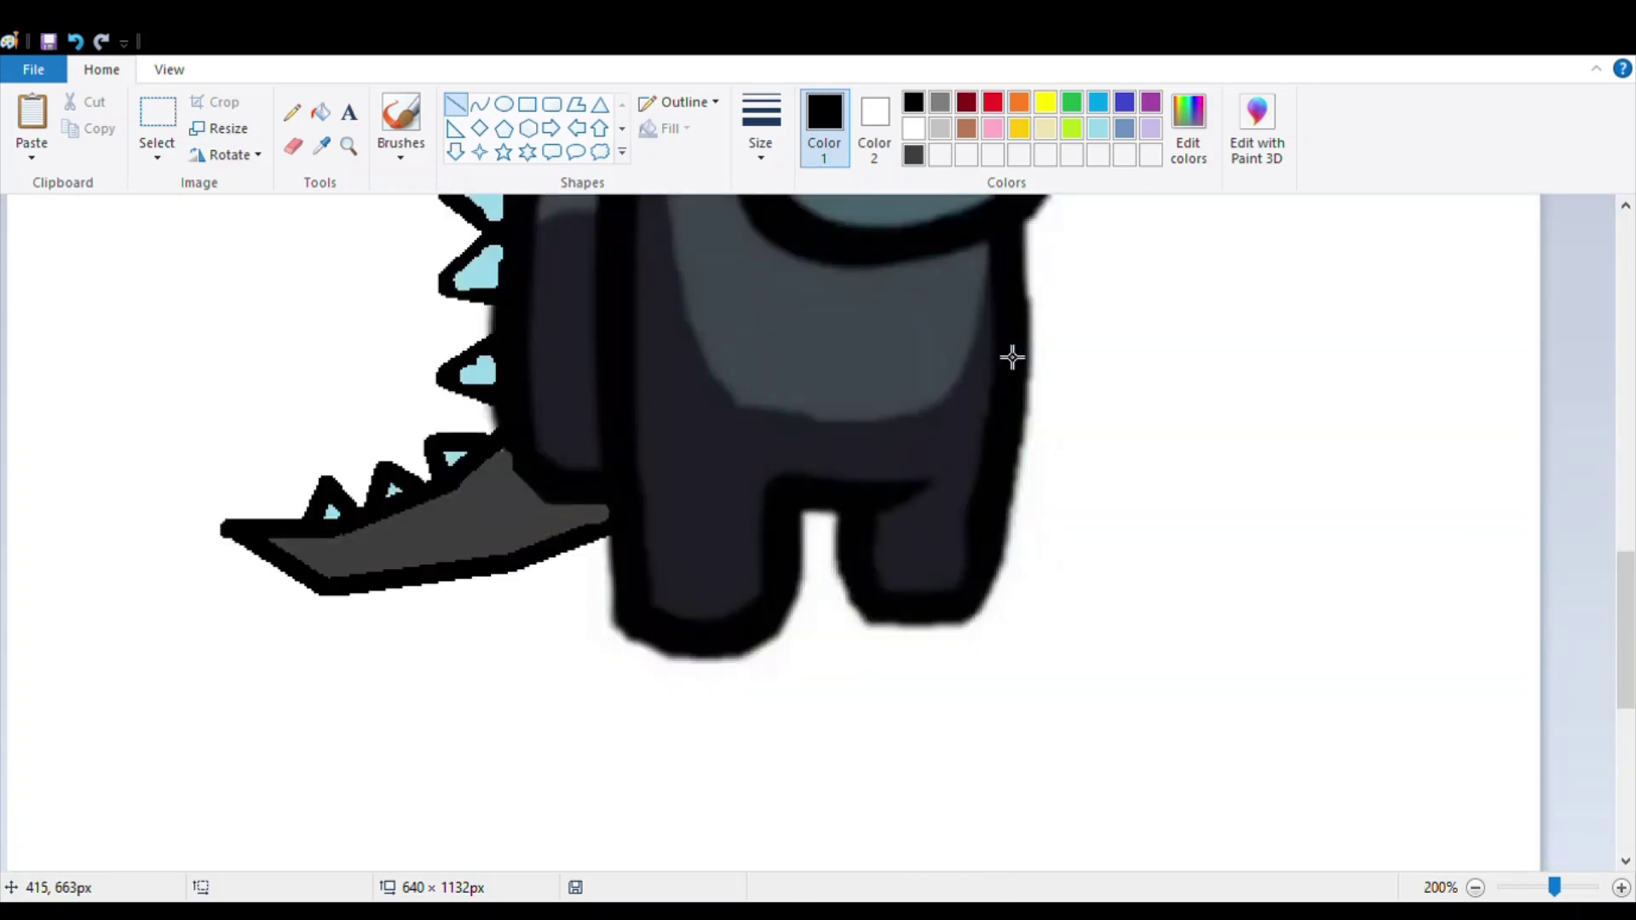
{"action": "scroll", "coordinate": [1012, 358], "scroll_direction": "up", "scroll_amount": 4}
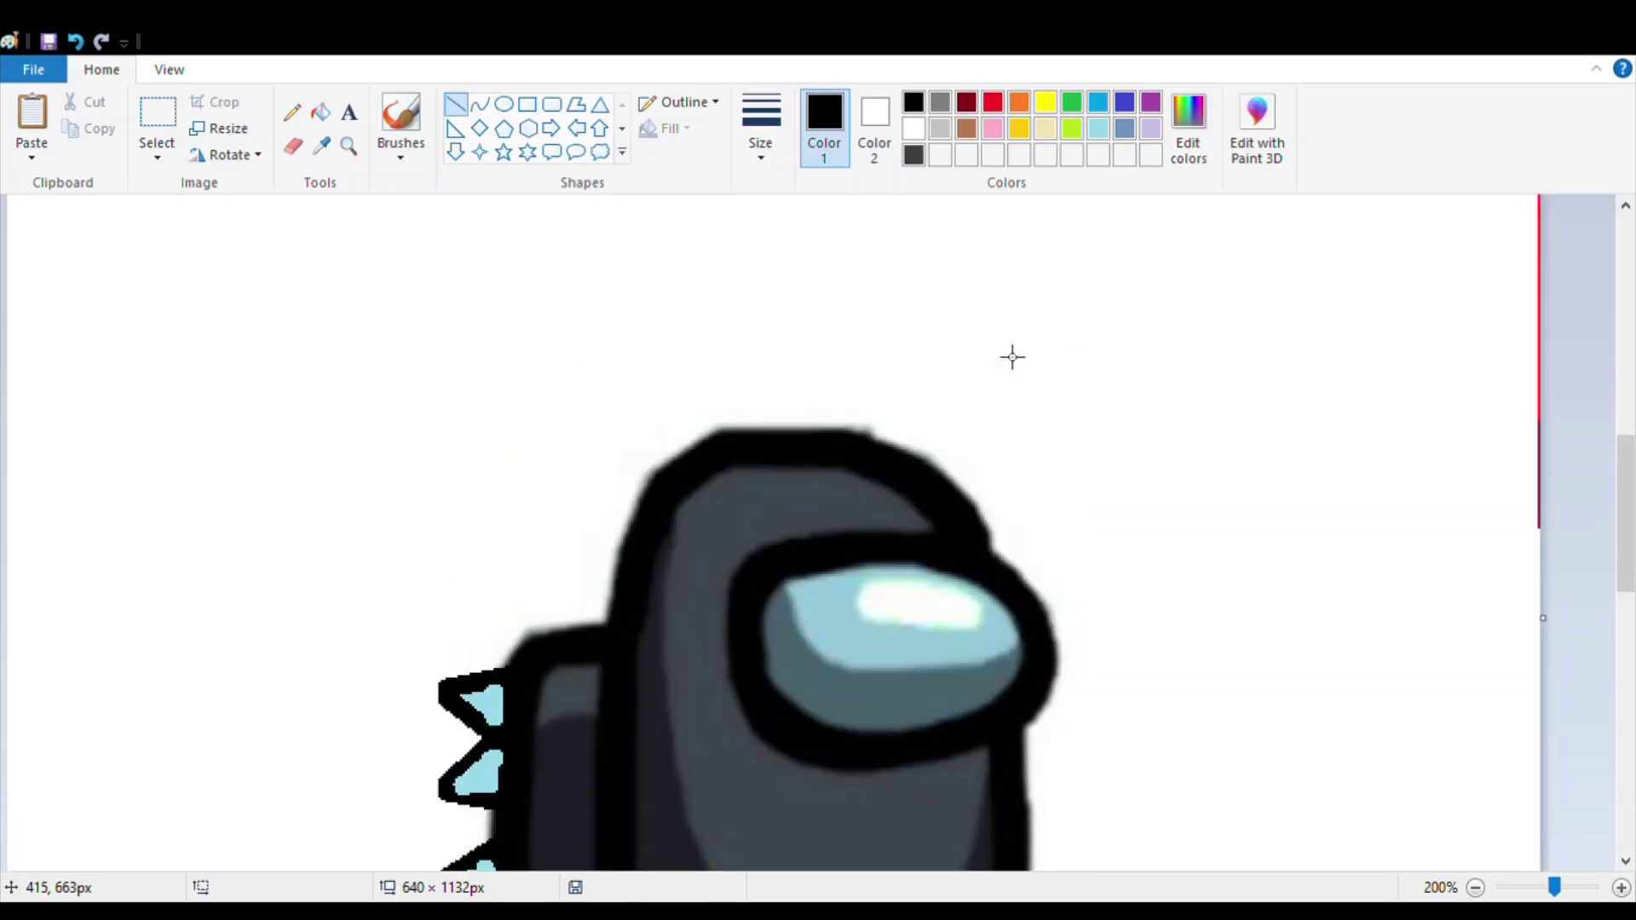
{"action": "scroll", "coordinate": [1012, 357], "scroll_direction": "down", "scroll_amount": 5}
{"action": "scroll", "coordinate": [1013, 358], "scroll_direction": "up", "scroll_amount": 3, "text": "ctrl"}
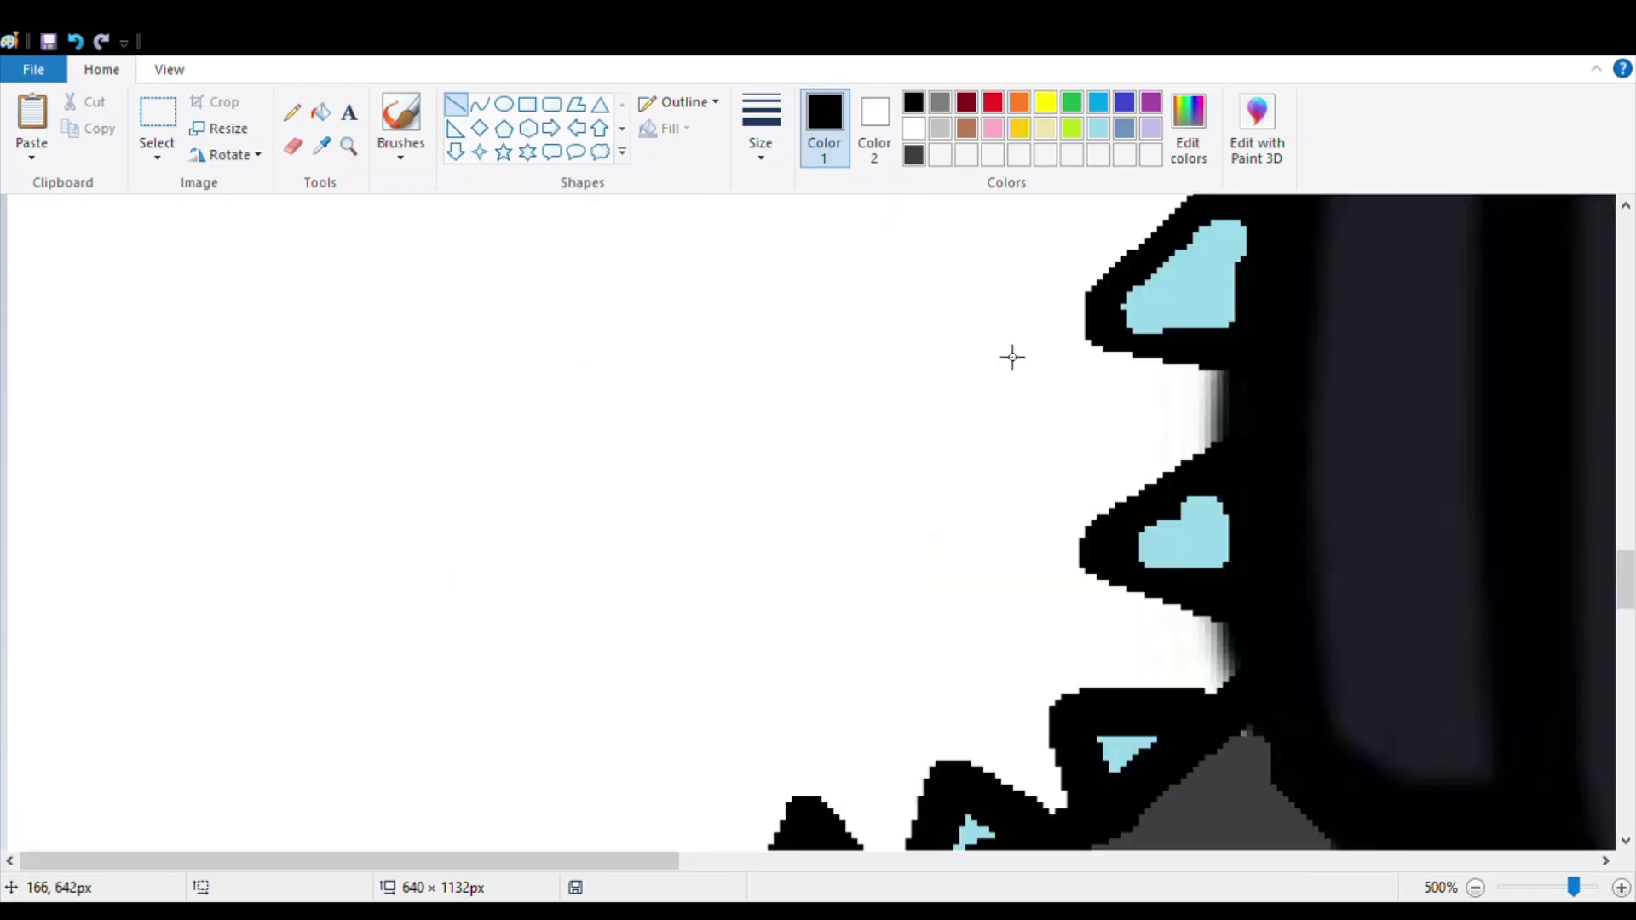
{"action": "mouse_move", "coordinate": [1222, 378]}
{"action": "left_mouse_down"}
{"action": "mouse_move", "coordinate": [1055, 438]}
{"action": "mouse_move", "coordinate": [1059, 424]}
{"action": "mouse_move", "coordinate": [1099, 458]}
{"action": "mouse_move", "coordinate": [1099, 423]}
{"action": "mouse_move", "coordinate": [1078, 424]}
{"action": "mouse_move", "coordinate": [1077, 441]}
{"action": "mouse_move", "coordinate": [1160, 500]}
{"action": "mouse_move", "coordinate": [1086, 518]}
{"action": "mouse_move", "coordinate": [1142, 577]}
{"action": "mouse_move", "coordinate": [1176, 566]}
{"action": "mouse_move", "coordinate": [1153, 586]}
{"action": "left_mouse_up"}
{"action": "scroll", "coordinate": [1119, 366], "scroll_direction": "up", "scroll_amount": 2}
{"action": "scroll", "coordinate": [1119, 366], "scroll_direction": "up", "scroll_amount": 1}
{"action": "left_click", "coordinate": [1044, 597]}
{"action": "left_click", "coordinate": [1061, 592]}
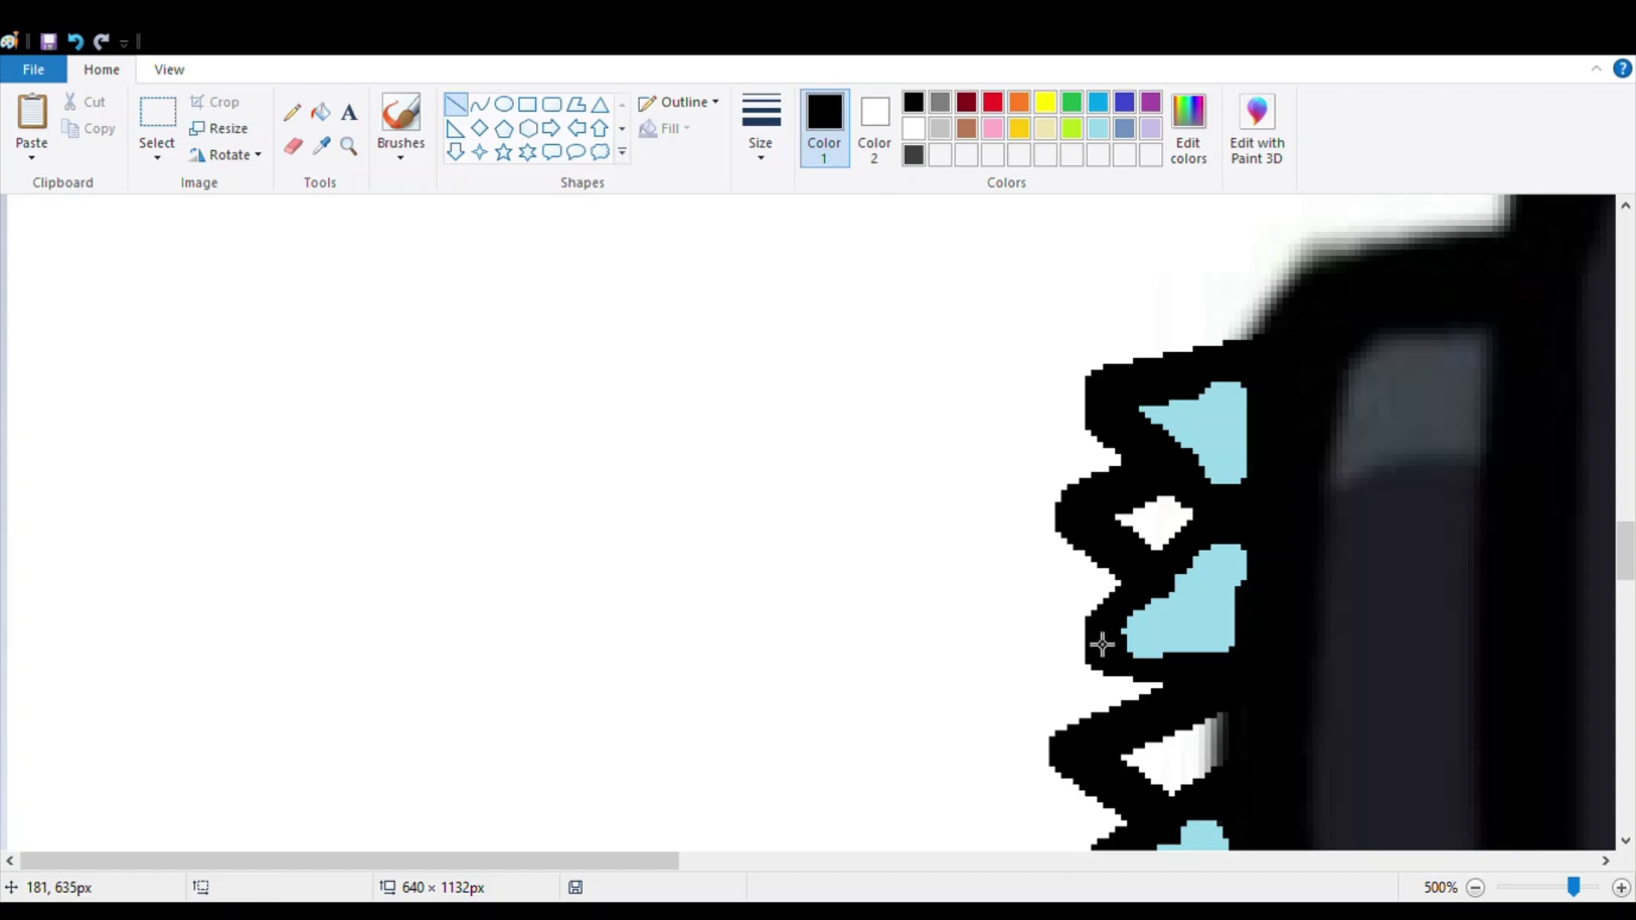
Outline another black spike between the lowest back spike and the first tail spike with straight lines
{"action": "scroll", "coordinate": [1103, 635], "scroll_direction": "down", "scroll_amount": 8}
{"action": "scroll", "coordinate": [1107, 621], "scroll_direction": "up", "scroll_amount": 6}
{"action": "scroll", "coordinate": [1107, 621], "scroll_direction": "down", "scroll_amount": 4}
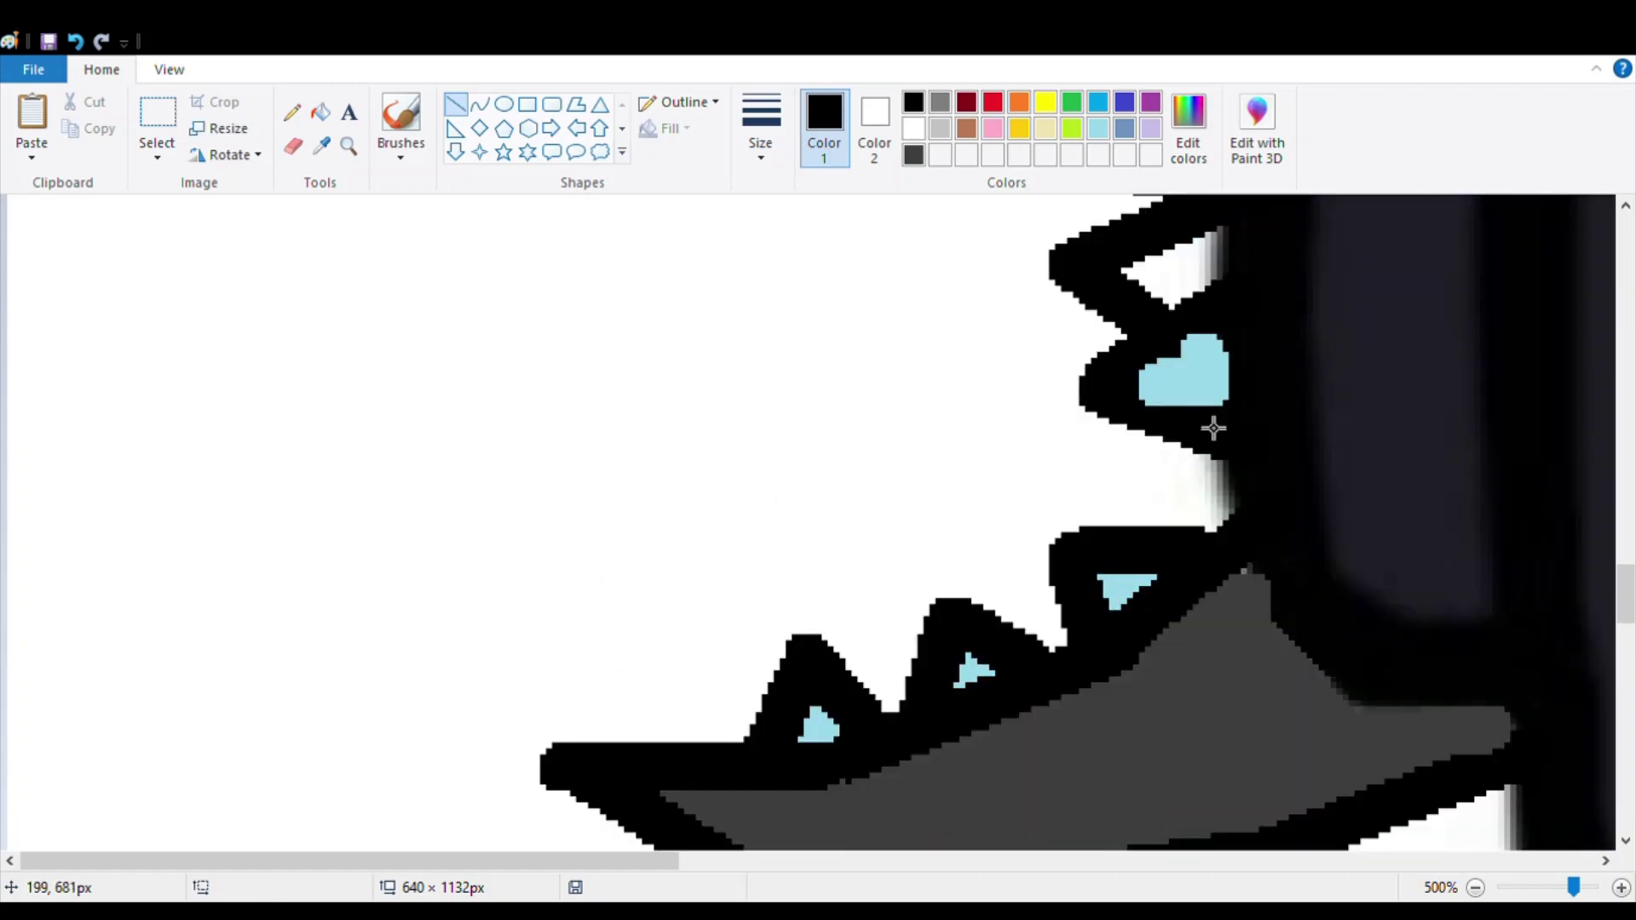
{"action": "mouse_move", "coordinate": [1213, 428]}
{"action": "left_mouse_down"}
{"action": "mouse_move", "coordinate": [1168, 464]}
{"action": "mouse_move", "coordinate": [1121, 468]}
{"action": "mouse_move", "coordinate": [1132, 537]}
{"action": "mouse_move", "coordinate": [1183, 552]}
{"action": "left_mouse_up"}
{"action": "left_click", "coordinate": [1067, 524]}
Fill the white interior of the added spike between the upper two back spikes with light turquoise
{"action": "scroll", "coordinate": [1033, 500], "scroll_direction": "down", "scroll_amount": 3}
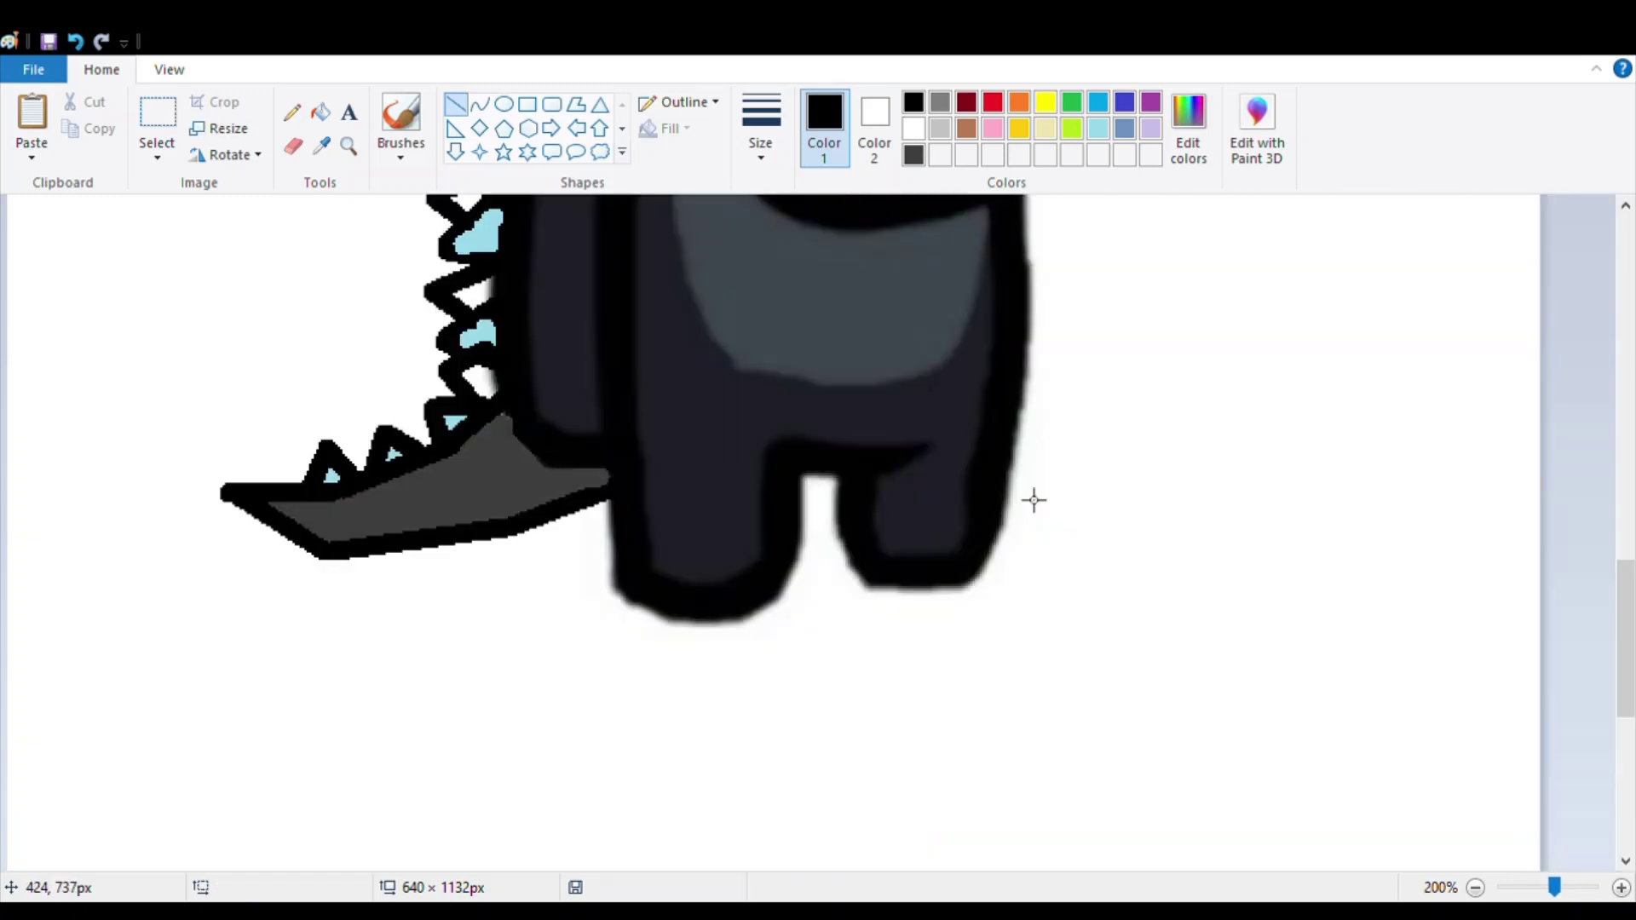
{"action": "scroll", "coordinate": [1031, 498], "scroll_direction": "up", "scroll_amount": 5}
{"action": "scroll", "coordinate": [1031, 498], "scroll_direction": "up", "scroll_amount": 3}
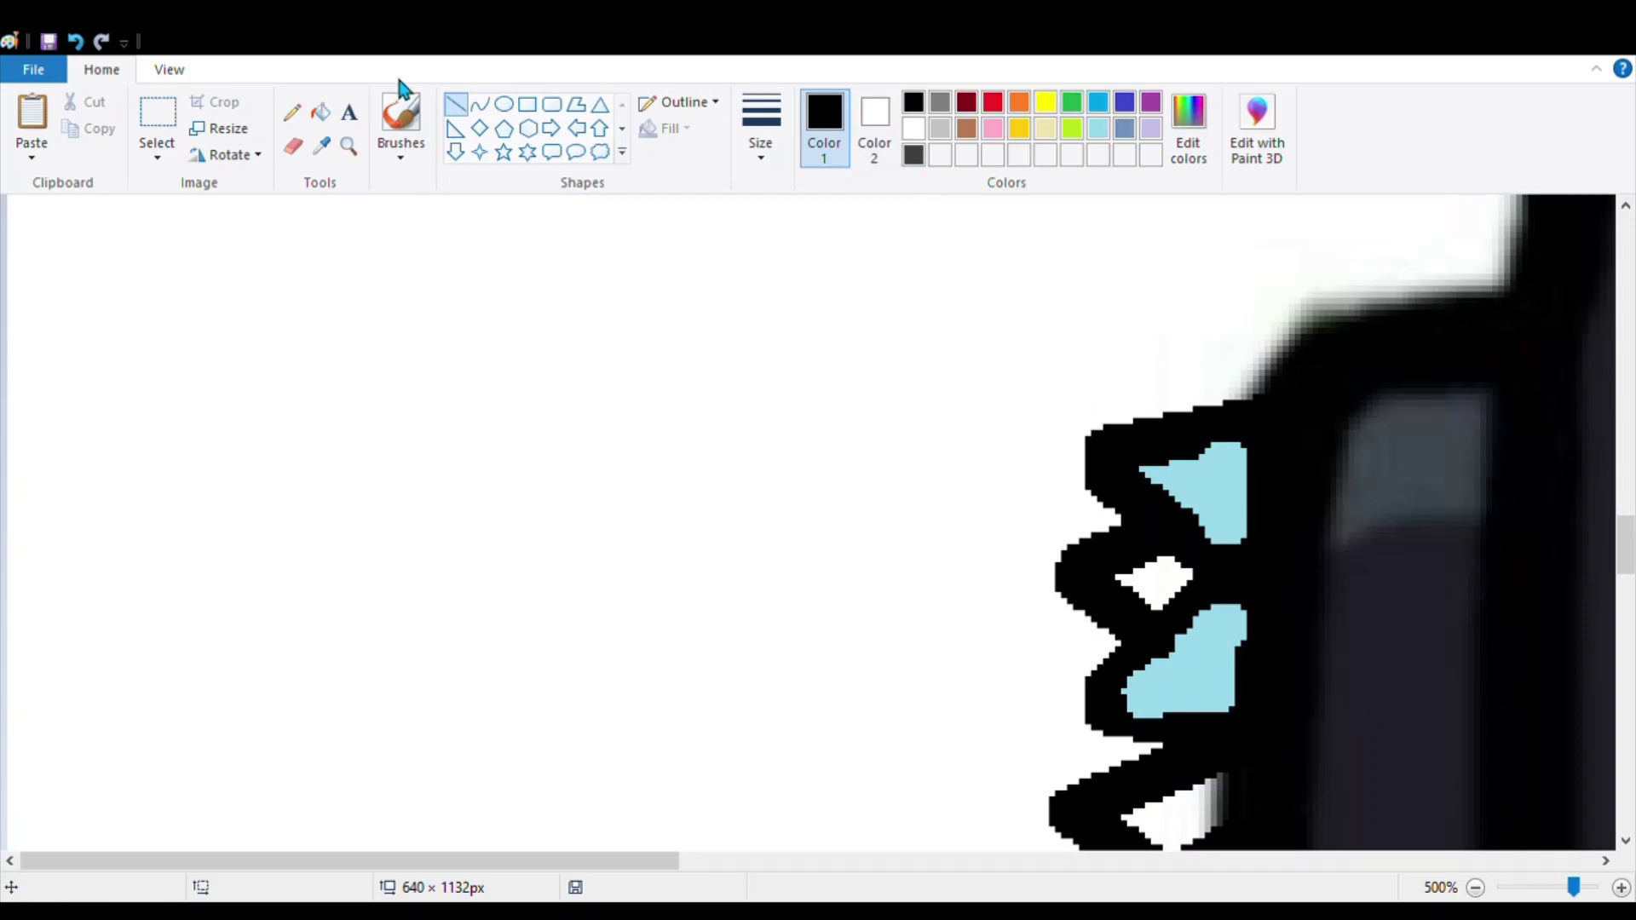
{"action": "left_click", "coordinate": [321, 111]}
{"action": "left_click", "coordinate": [1098, 130]}
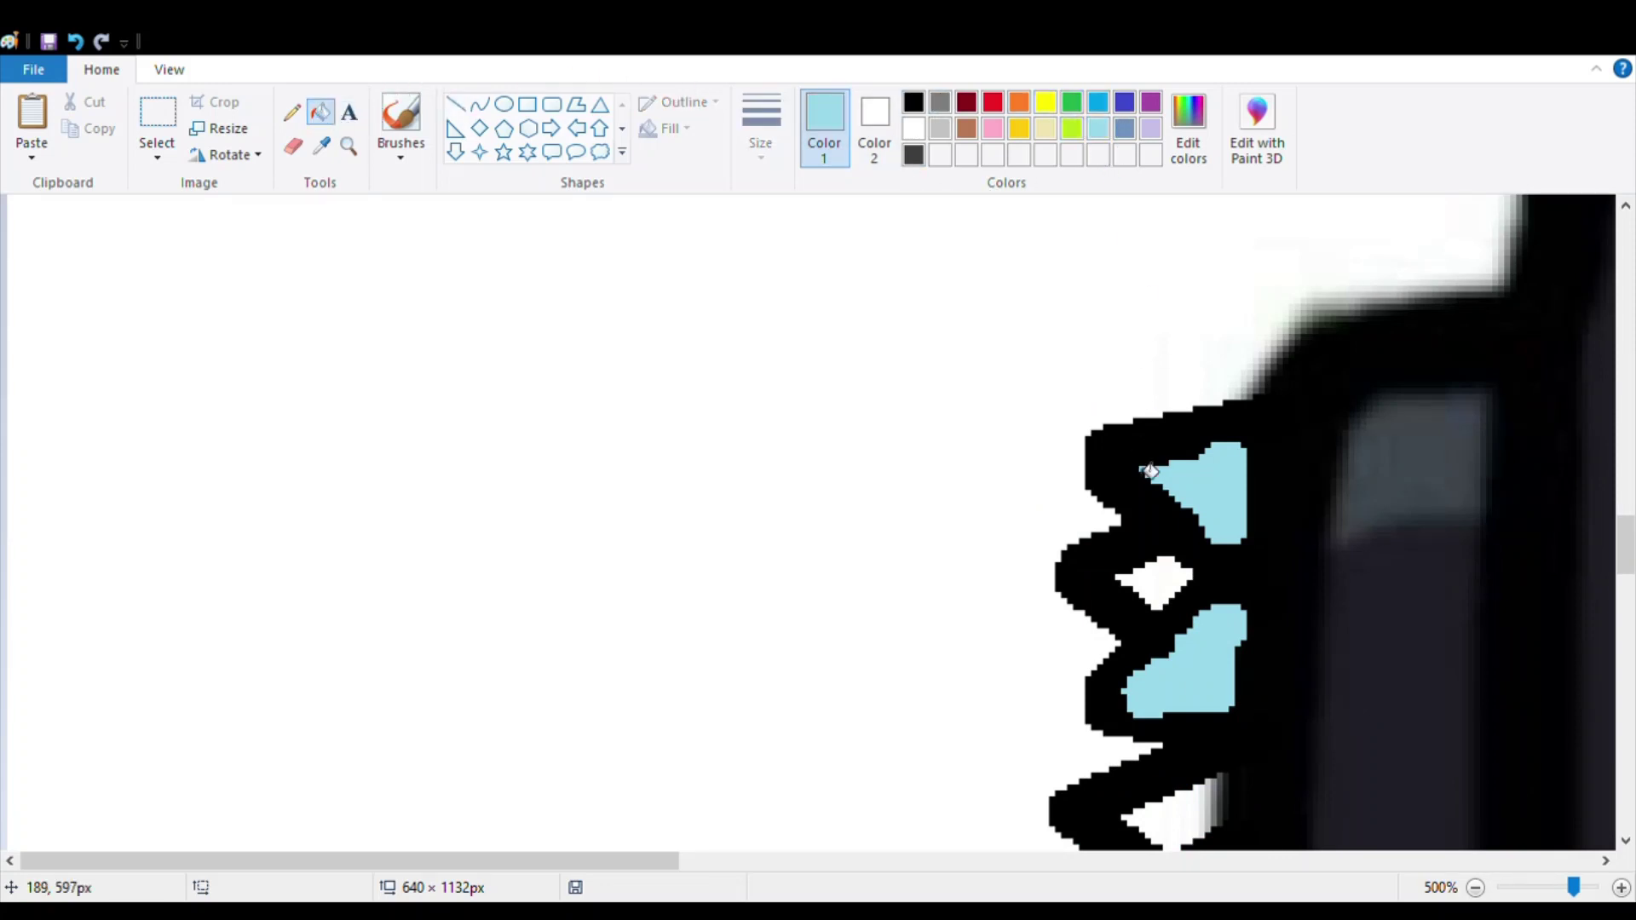
{"action": "left_click", "coordinate": [1161, 589]}
{"action": "scroll", "coordinate": [1163, 586], "scroll_direction": "down", "scroll_amount": 3}
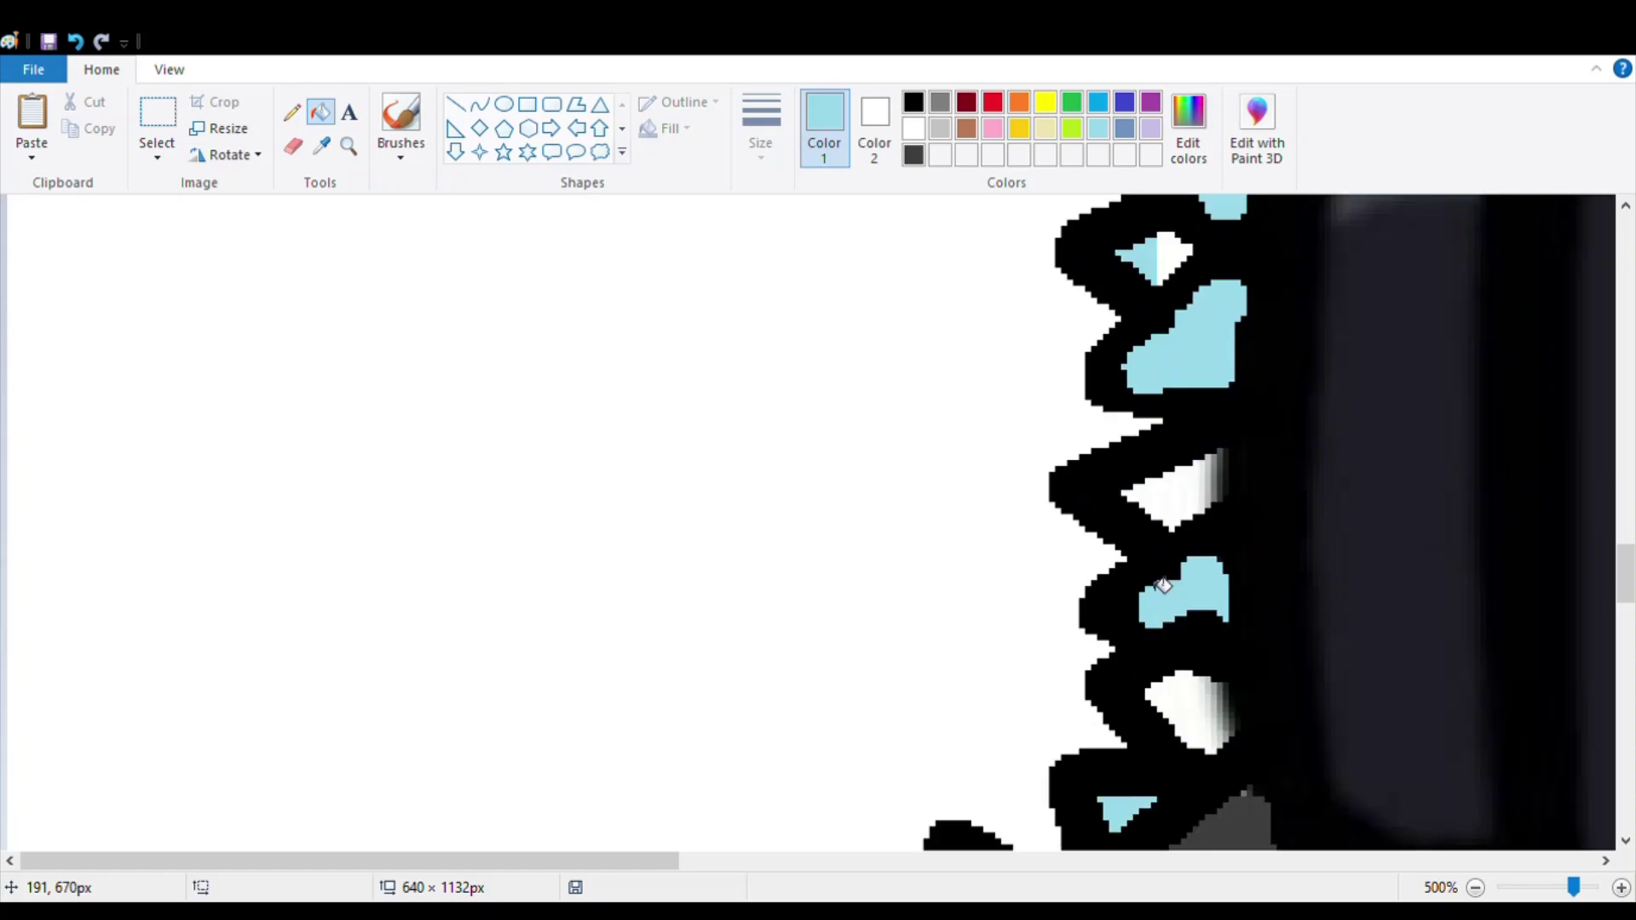
{"action": "left_click", "coordinate": [1167, 257]}
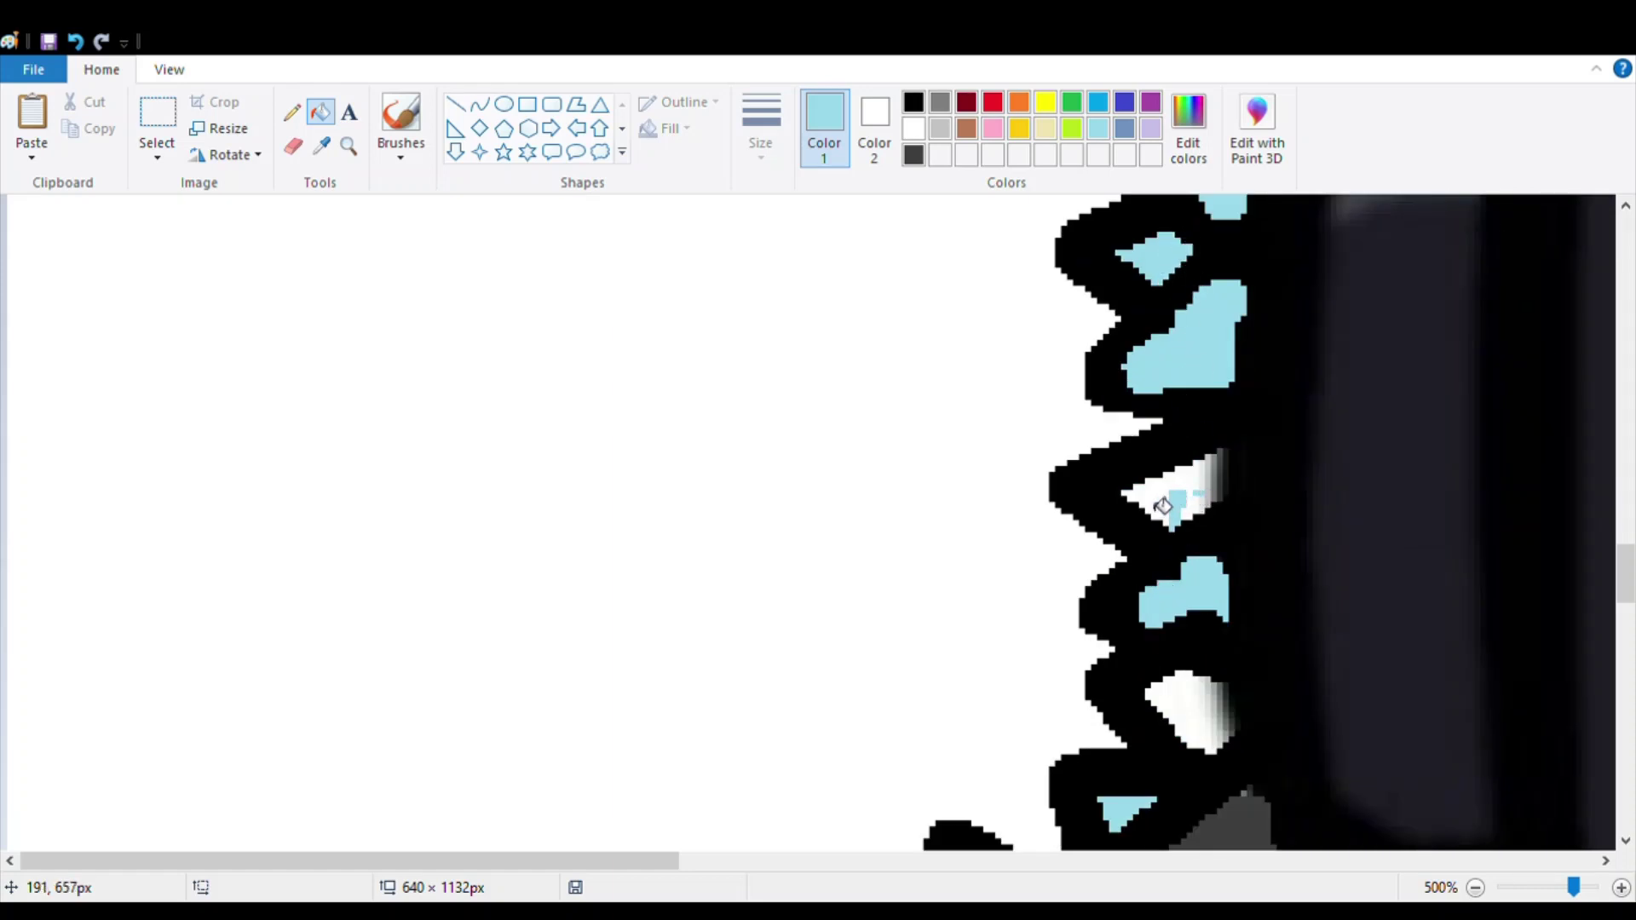
Fill the white areas inside the lower two added back spikes with light turquoise
{"action": "left_click", "coordinate": [1160, 510]}
{"action": "left_click", "coordinate": [1192, 721]}
{"action": "scroll", "coordinate": [1192, 729], "scroll_direction": "down", "scroll_amount": 3}
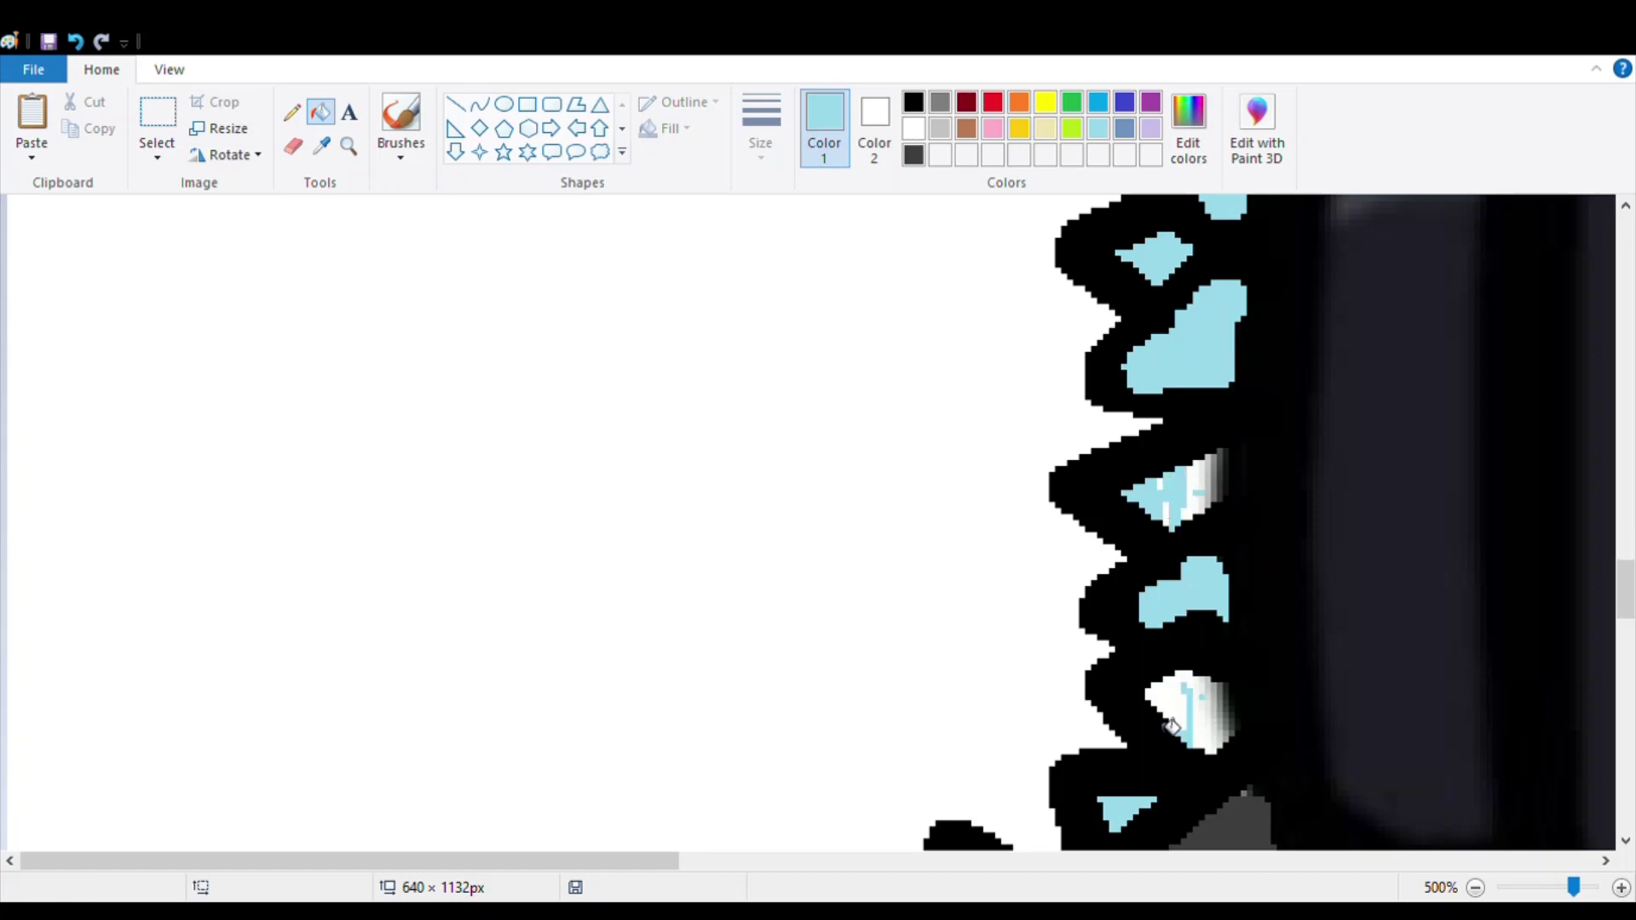
{"action": "scroll", "coordinate": [1112, 550], "scroll_direction": "up", "scroll_amount": 3}
{"action": "scroll", "coordinate": [744, 750], "scroll_direction": "down", "scroll_amount": 3}
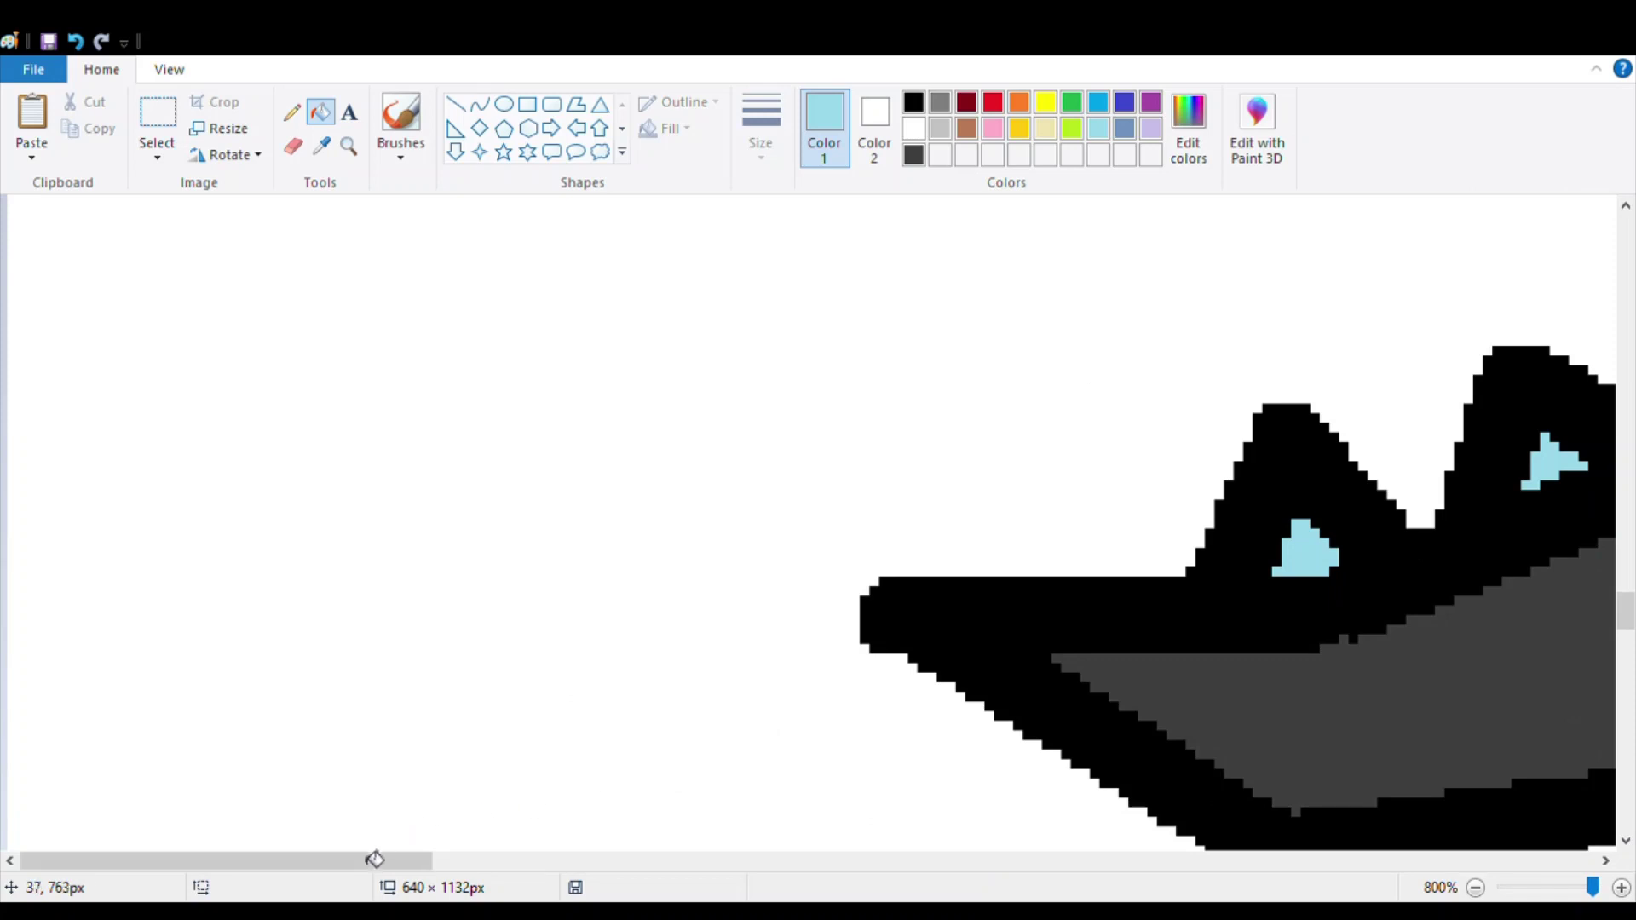
{"action": "left_click_drag", "start_coordinate": [375, 859], "coordinate": [701, 859]}
{"action": "scroll", "coordinate": [750, 630], "scroll_direction": "up", "scroll_amount": 3}
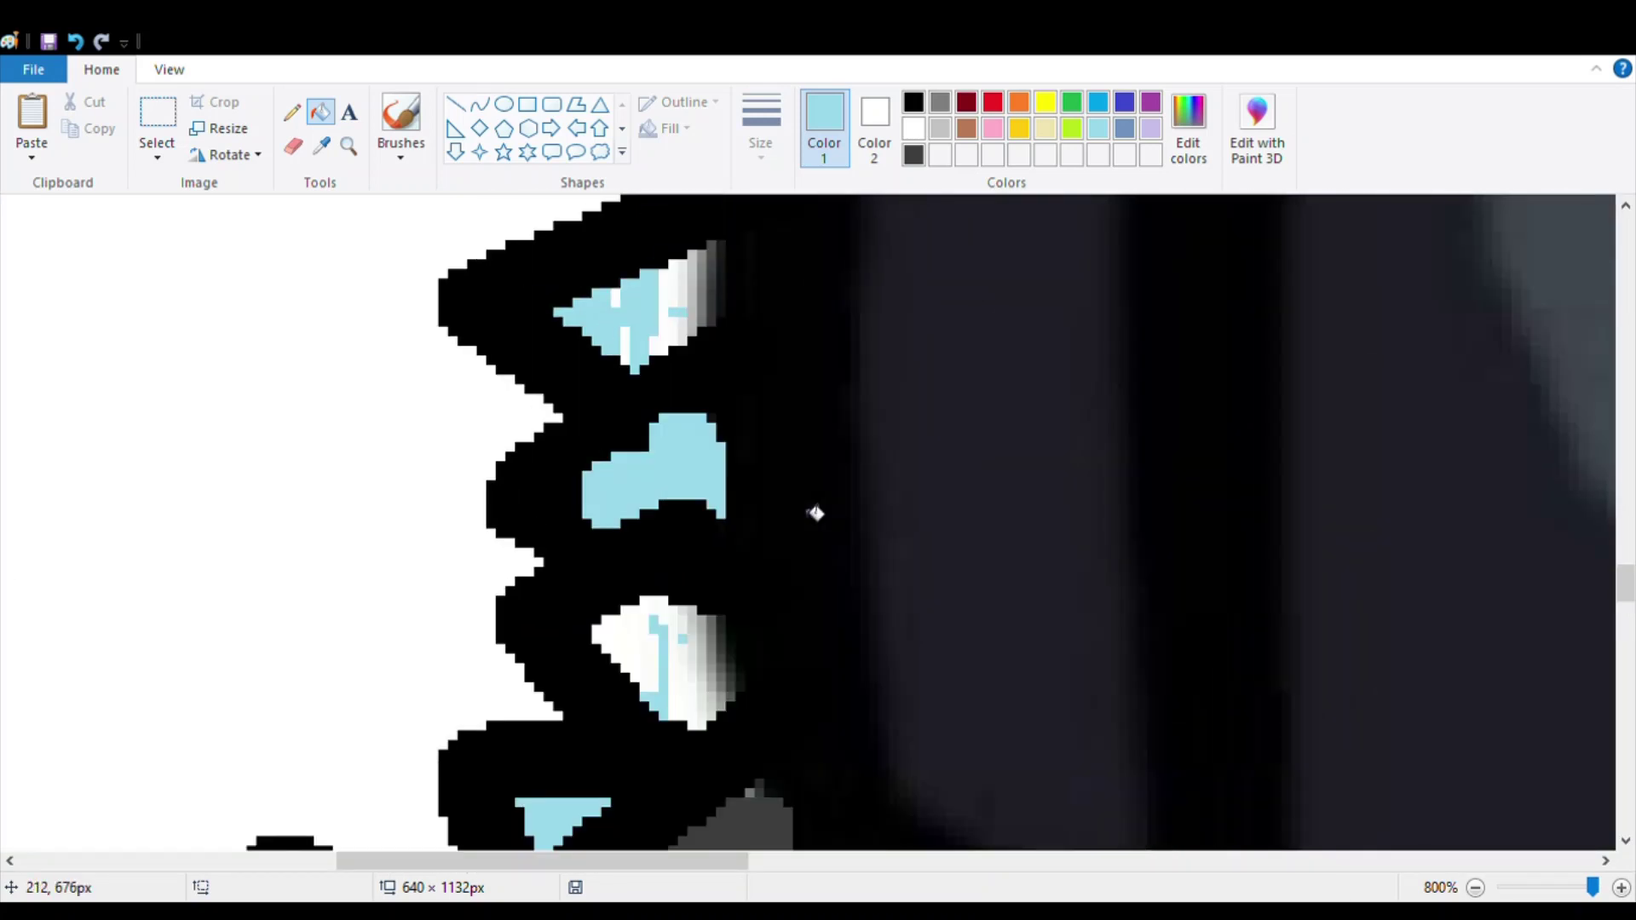
{"action": "scroll", "coordinate": [817, 513], "scroll_direction": "down", "scroll_amount": 1}
{"action": "left_click", "coordinate": [647, 499]}
{"action": "left_click", "coordinate": [637, 478]}
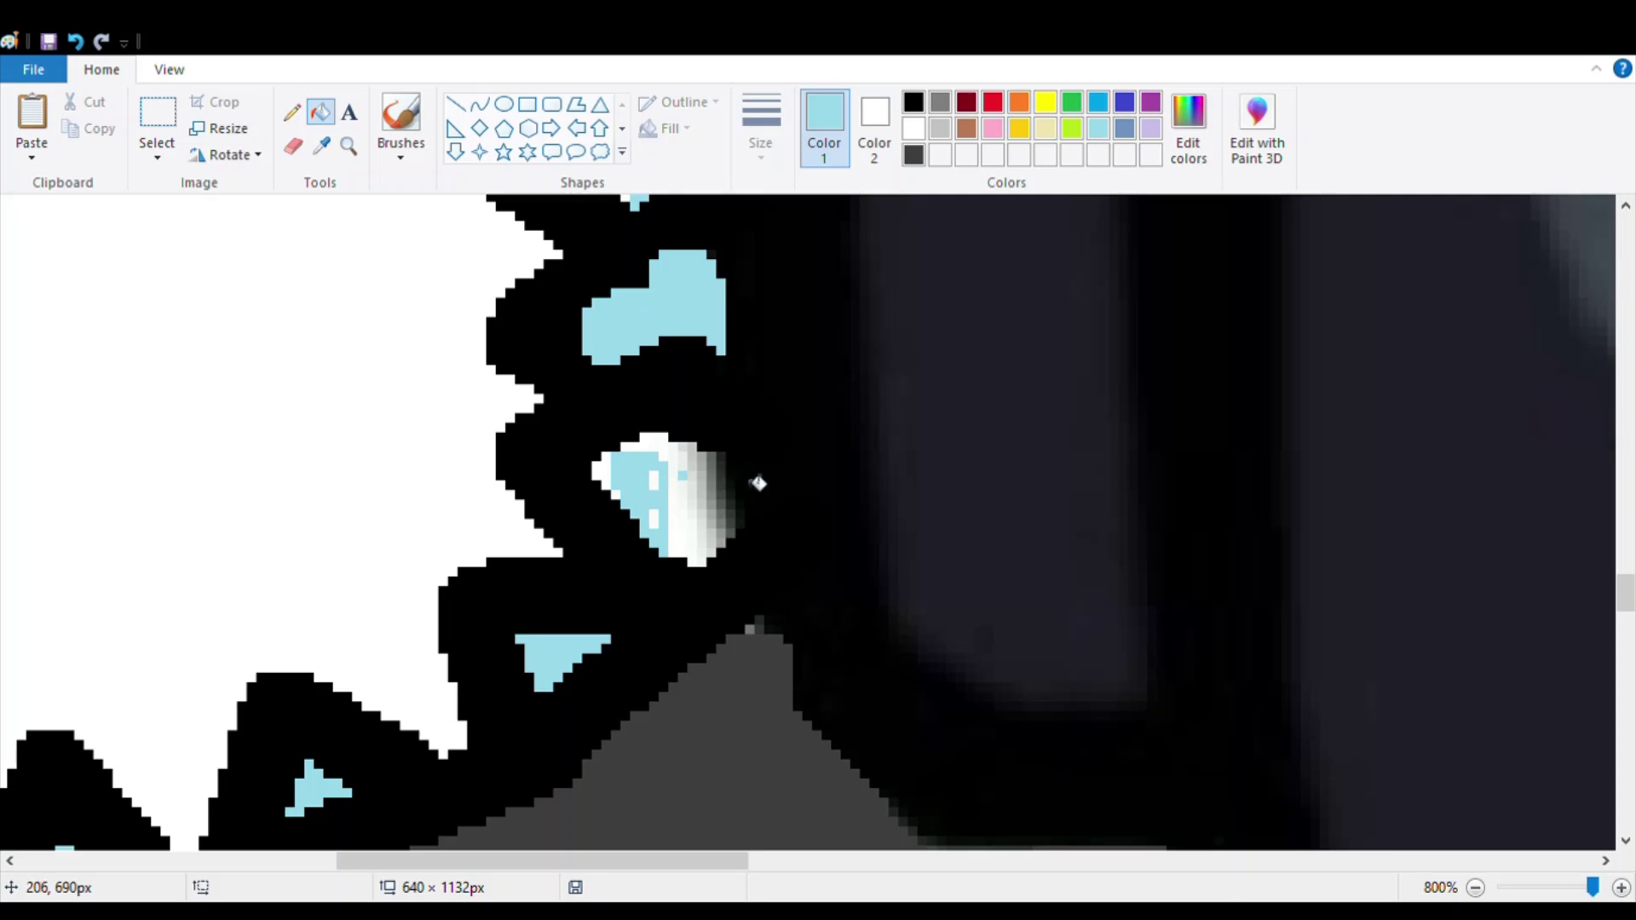
Cover the remaining white and gray gaps in the spike just above the tail with light turquoise straight lines
{"action": "left_click", "coordinate": [456, 105]}
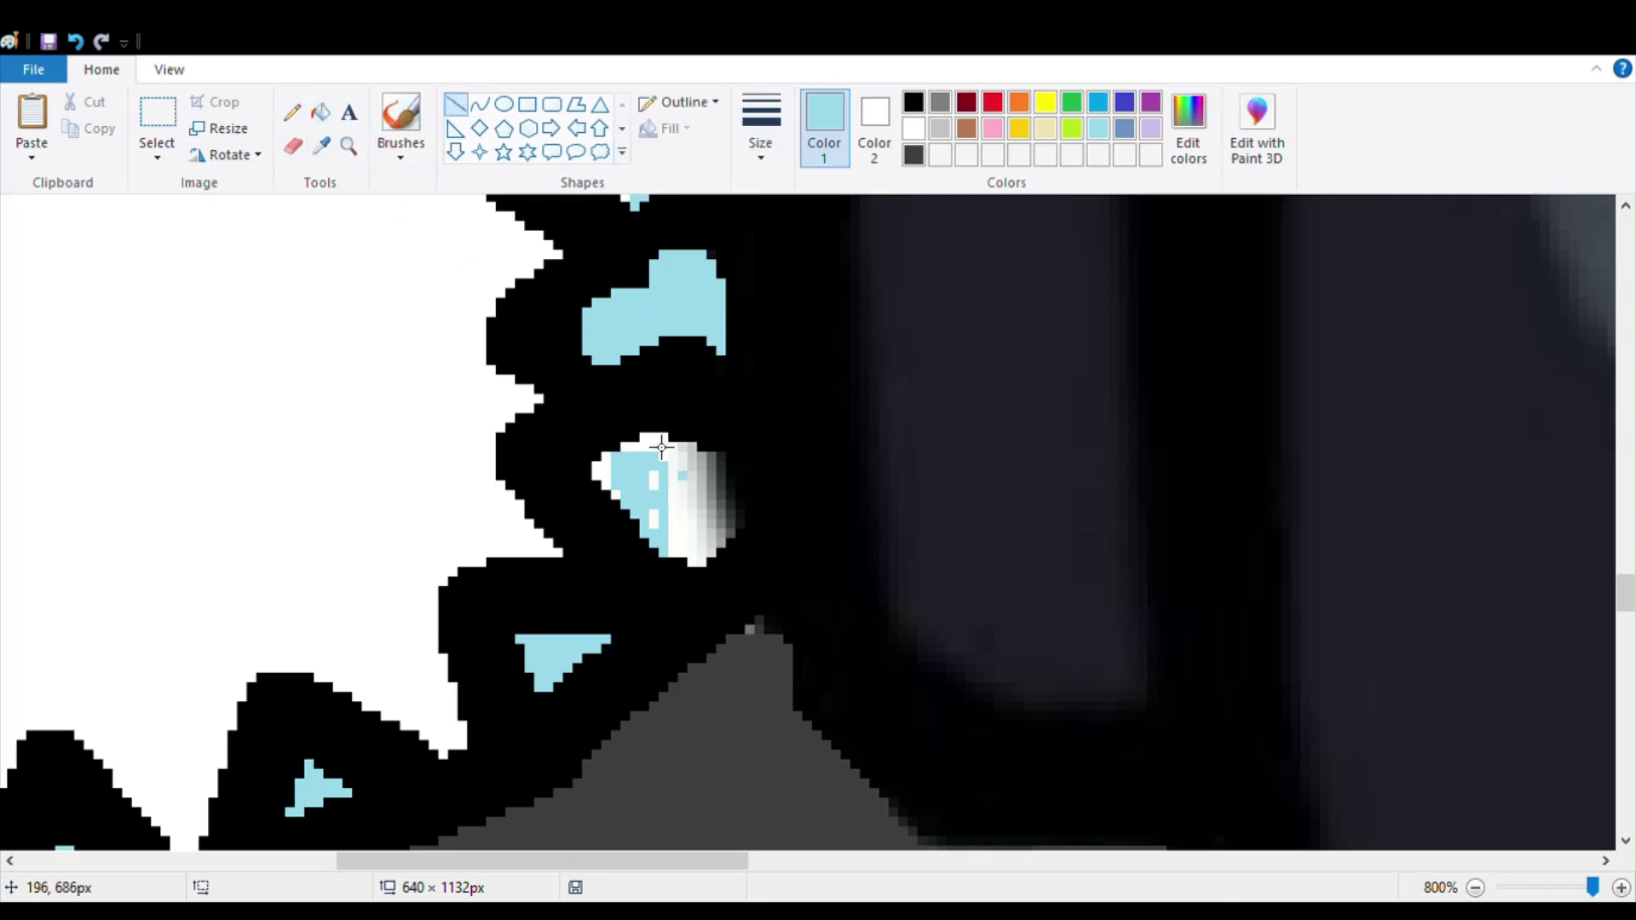
{"action": "left_click_drag", "start_coordinate": [625, 463], "coordinate": [701, 539]}
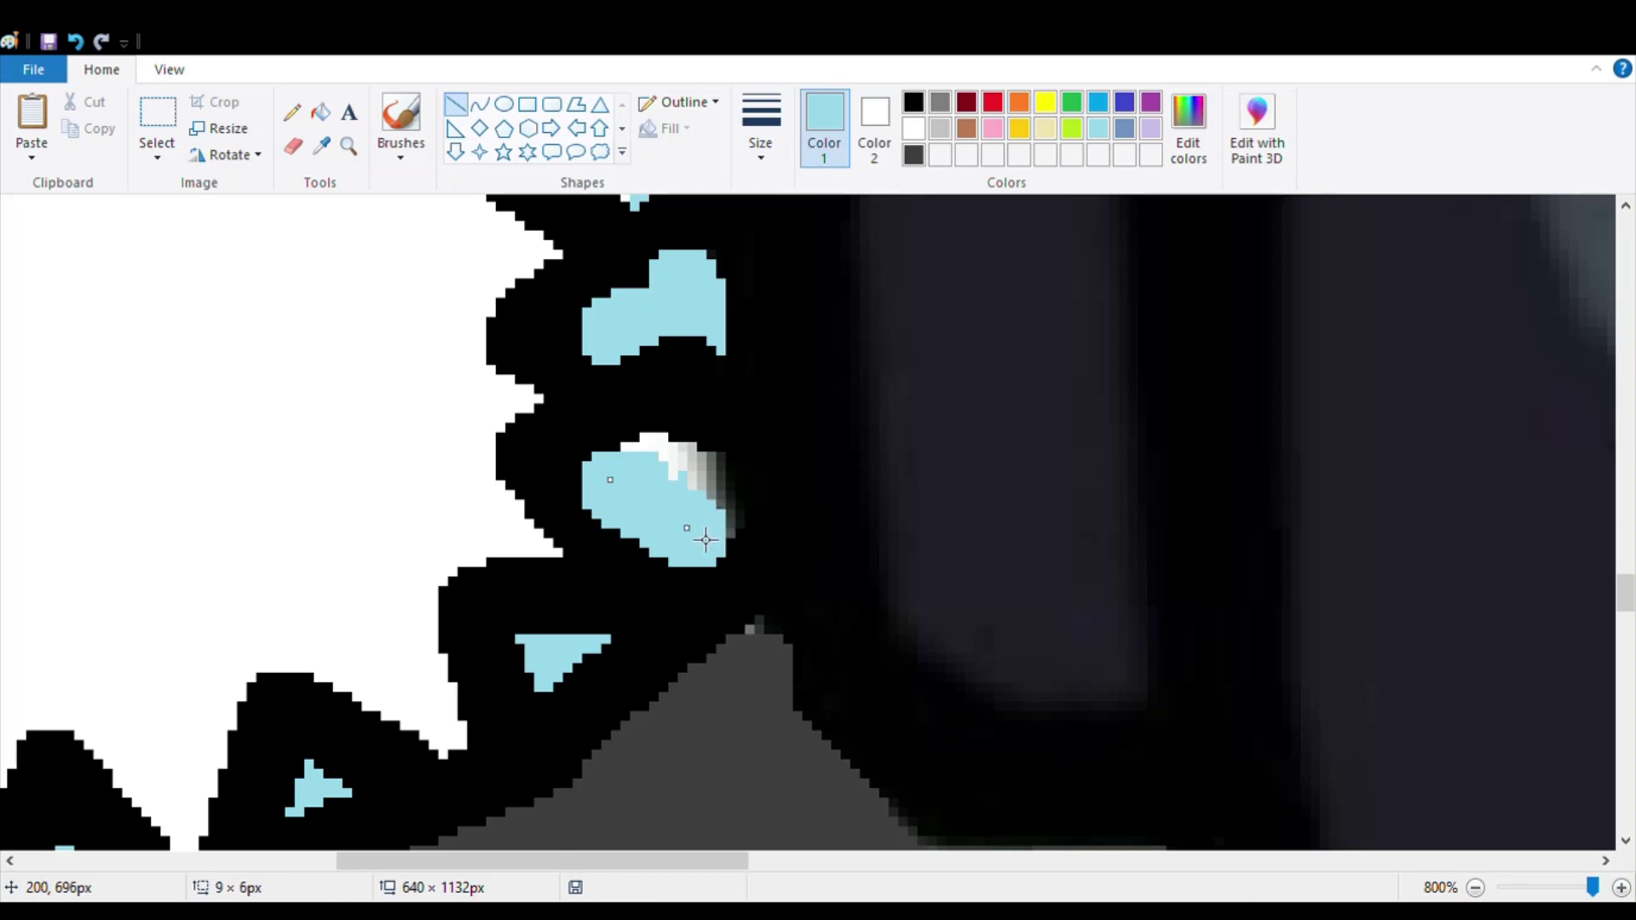
{"action": "left_click", "coordinate": [634, 415]}
{"action": "mouse_move", "coordinate": [636, 484]}
{"action": "left_mouse_down"}
{"action": "mouse_move", "coordinate": [673, 476]}
{"action": "mouse_move", "coordinate": [706, 504]}
{"action": "left_mouse_up"}
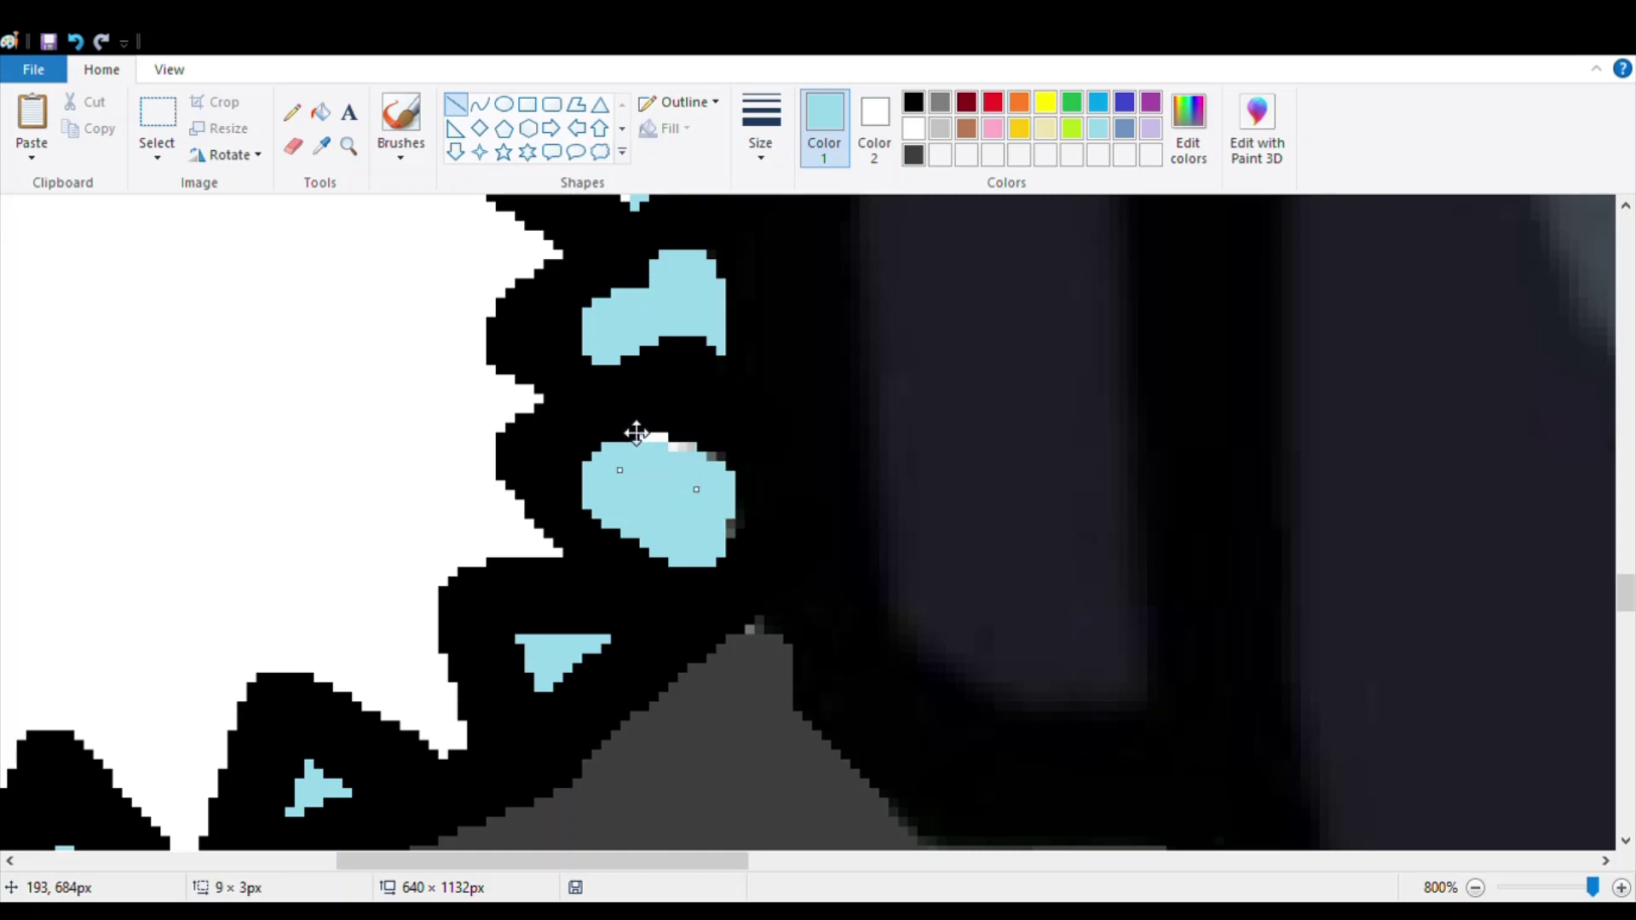
{"action": "left_click", "coordinate": [641, 372]}
{"action": "mouse_move", "coordinate": [619, 474]}
{"action": "left_mouse_down"}
{"action": "mouse_move", "coordinate": [662, 468]}
{"action": "mouse_move", "coordinate": [716, 500]}
{"action": "mouse_move", "coordinate": [708, 447]}
{"action": "mouse_move", "coordinate": [705, 512]}
{"action": "mouse_move", "coordinate": [703, 479]}
{"action": "left_mouse_up"}
{"action": "left_click", "coordinate": [617, 377]}
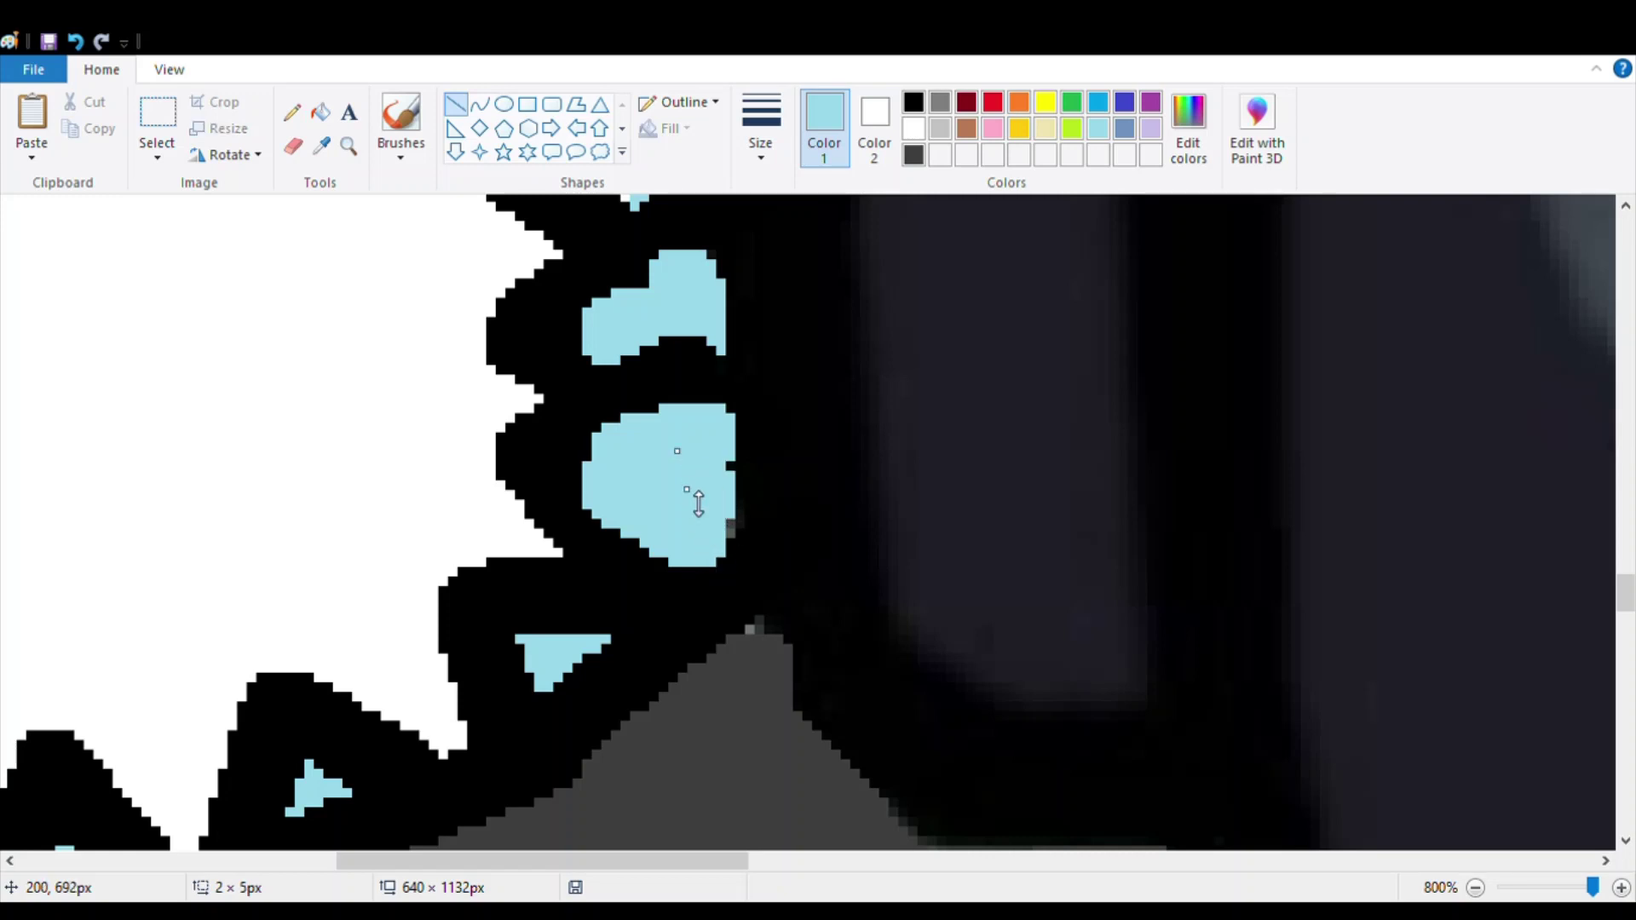
{"action": "left_click_drag", "start_coordinate": [697, 538], "coordinate": [706, 542]}
{"action": "left_click", "coordinate": [809, 441]}
Cover the white and gray gaps inside the middle added back spike with light turquoise straight lines
{"action": "scroll", "coordinate": [809, 441], "scroll_direction": "up", "scroll_amount": 3}
{"action": "left_click_drag", "start_coordinate": [631, 655], "coordinate": [710, 616]}
{"action": "mouse_move", "coordinate": [504, 643]}
{"action": "left_mouse_down"}
{"action": "mouse_move", "coordinate": [603, 657]}
{"action": "mouse_move", "coordinate": [738, 595]}
{"action": "mouse_move", "coordinate": [716, 595]}
{"action": "left_mouse_up"}
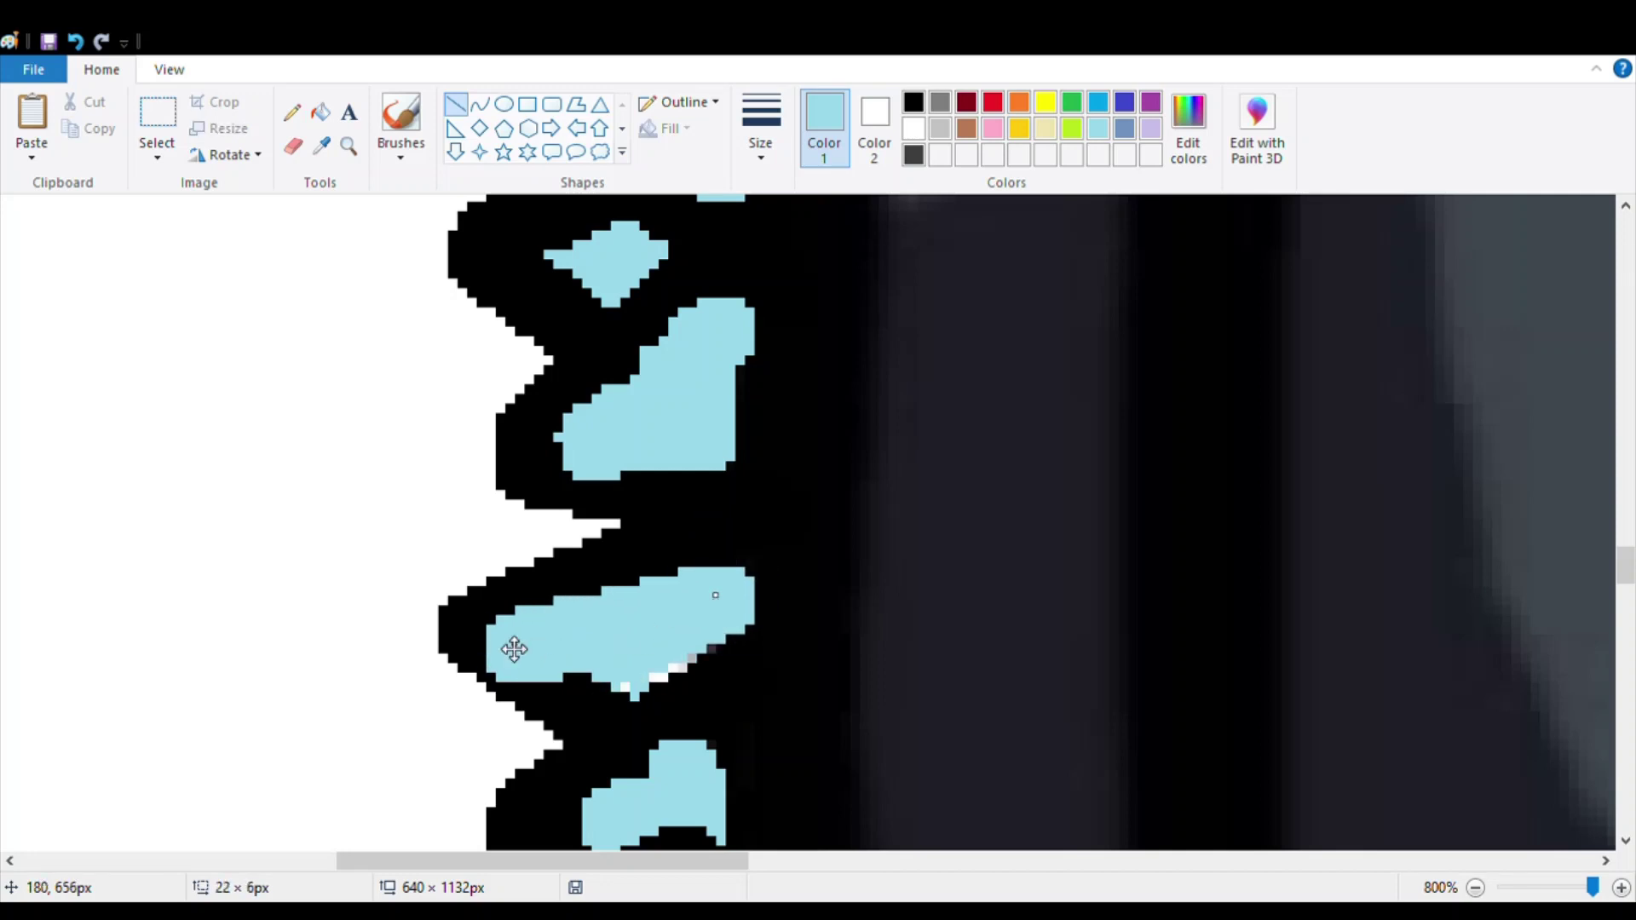
{"action": "left_click_drag", "start_coordinate": [512, 657], "coordinate": [569, 657]}
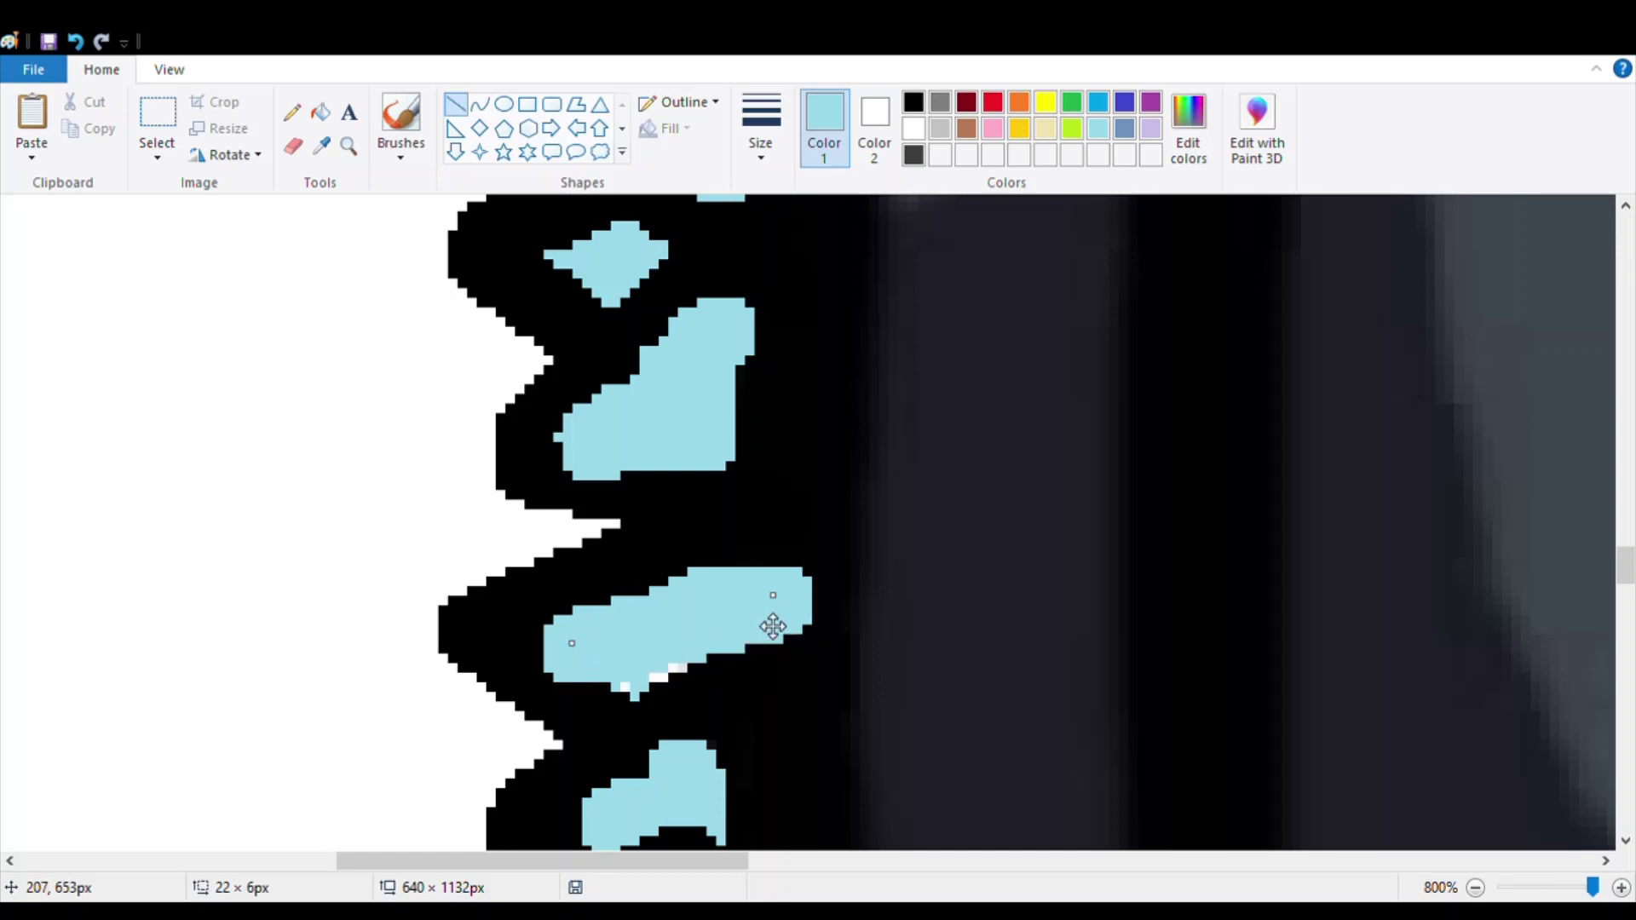
{"action": "left_click_drag", "start_coordinate": [773, 627], "coordinate": [741, 640]}
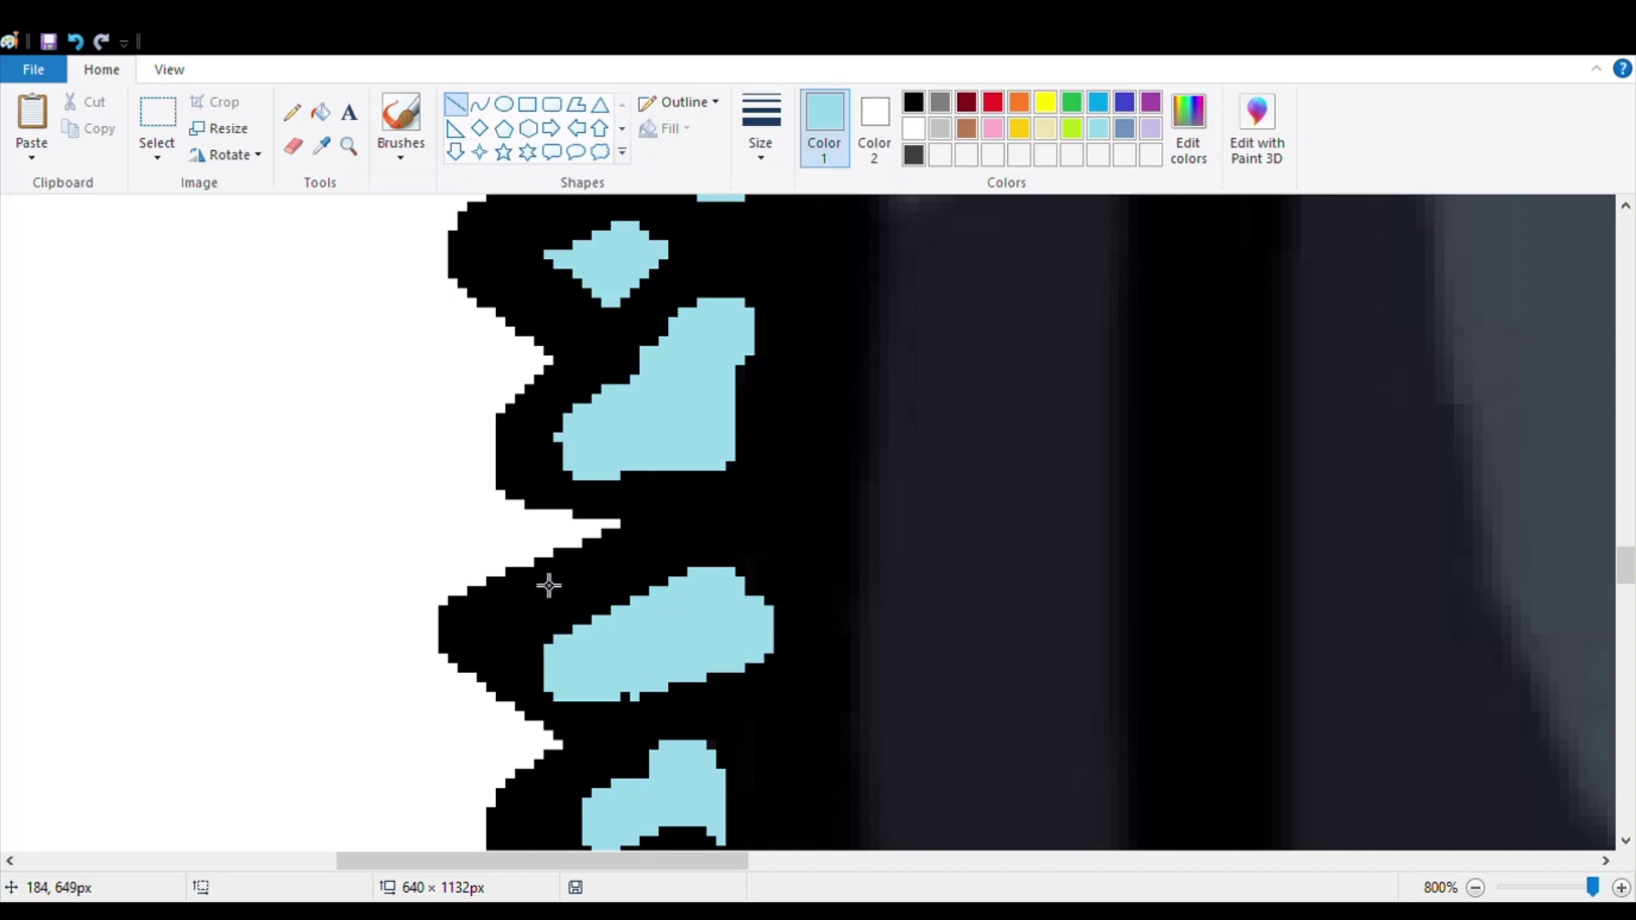
{"action": "left_click_drag", "start_coordinate": [548, 584], "coordinate": [694, 593]}
{"action": "left_click_drag", "start_coordinate": [538, 625], "coordinate": [568, 645]}
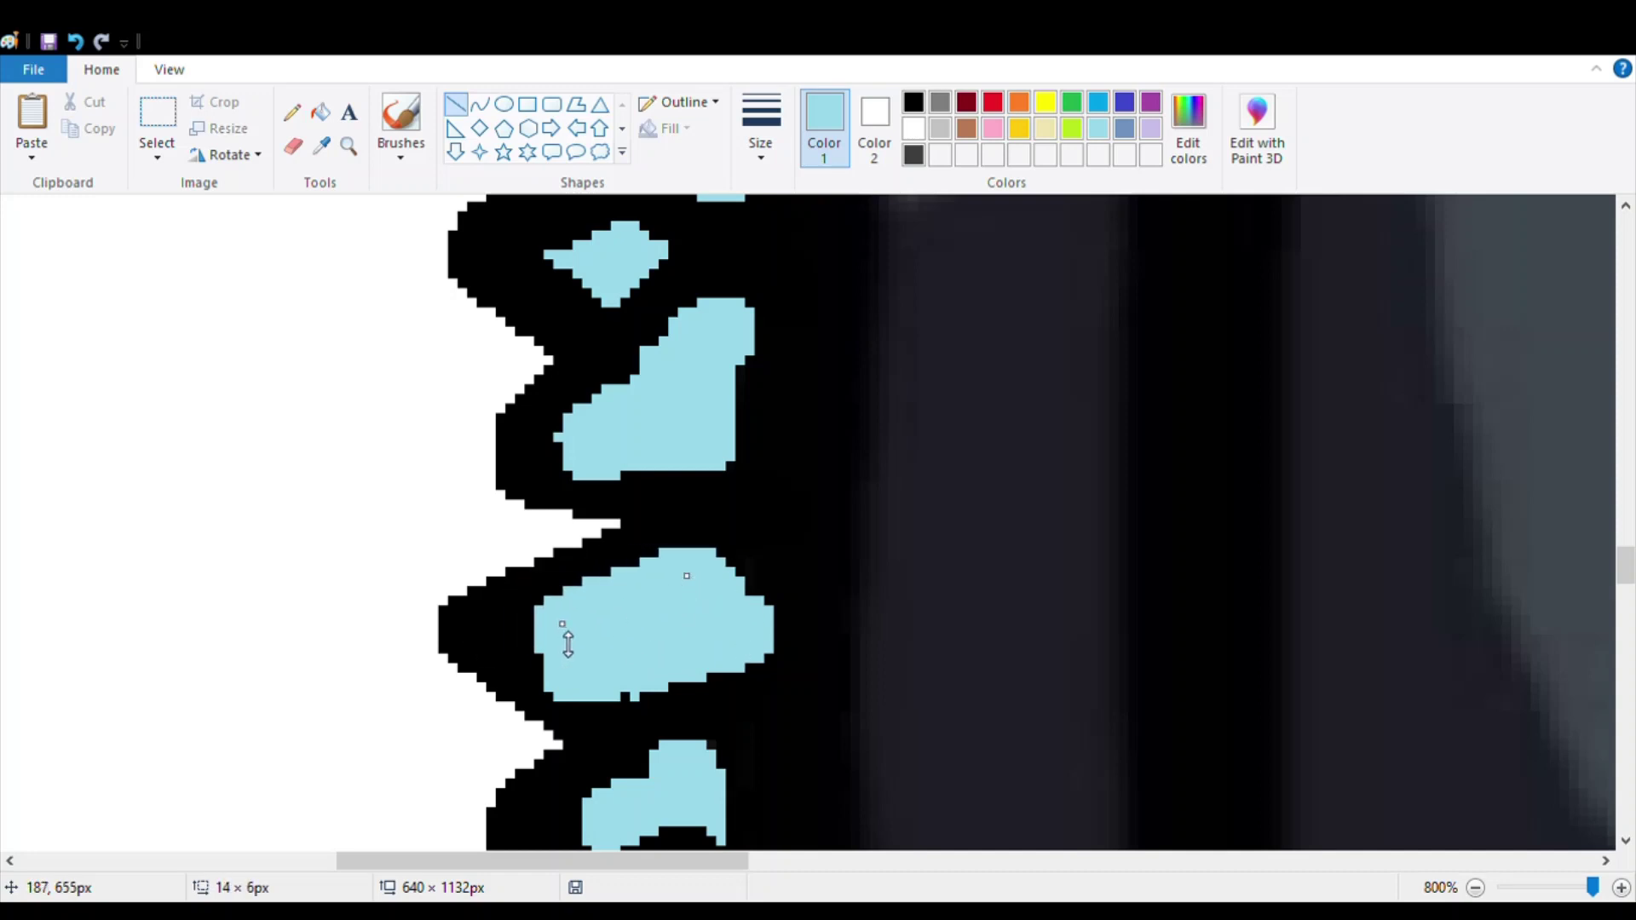
{"action": "left_click_drag", "start_coordinate": [687, 577], "coordinate": [744, 590]}
{"action": "scroll", "coordinate": [771, 552], "scroll_direction": "up", "scroll_amount": 1}
{"action": "left_click", "coordinate": [773, 550]}
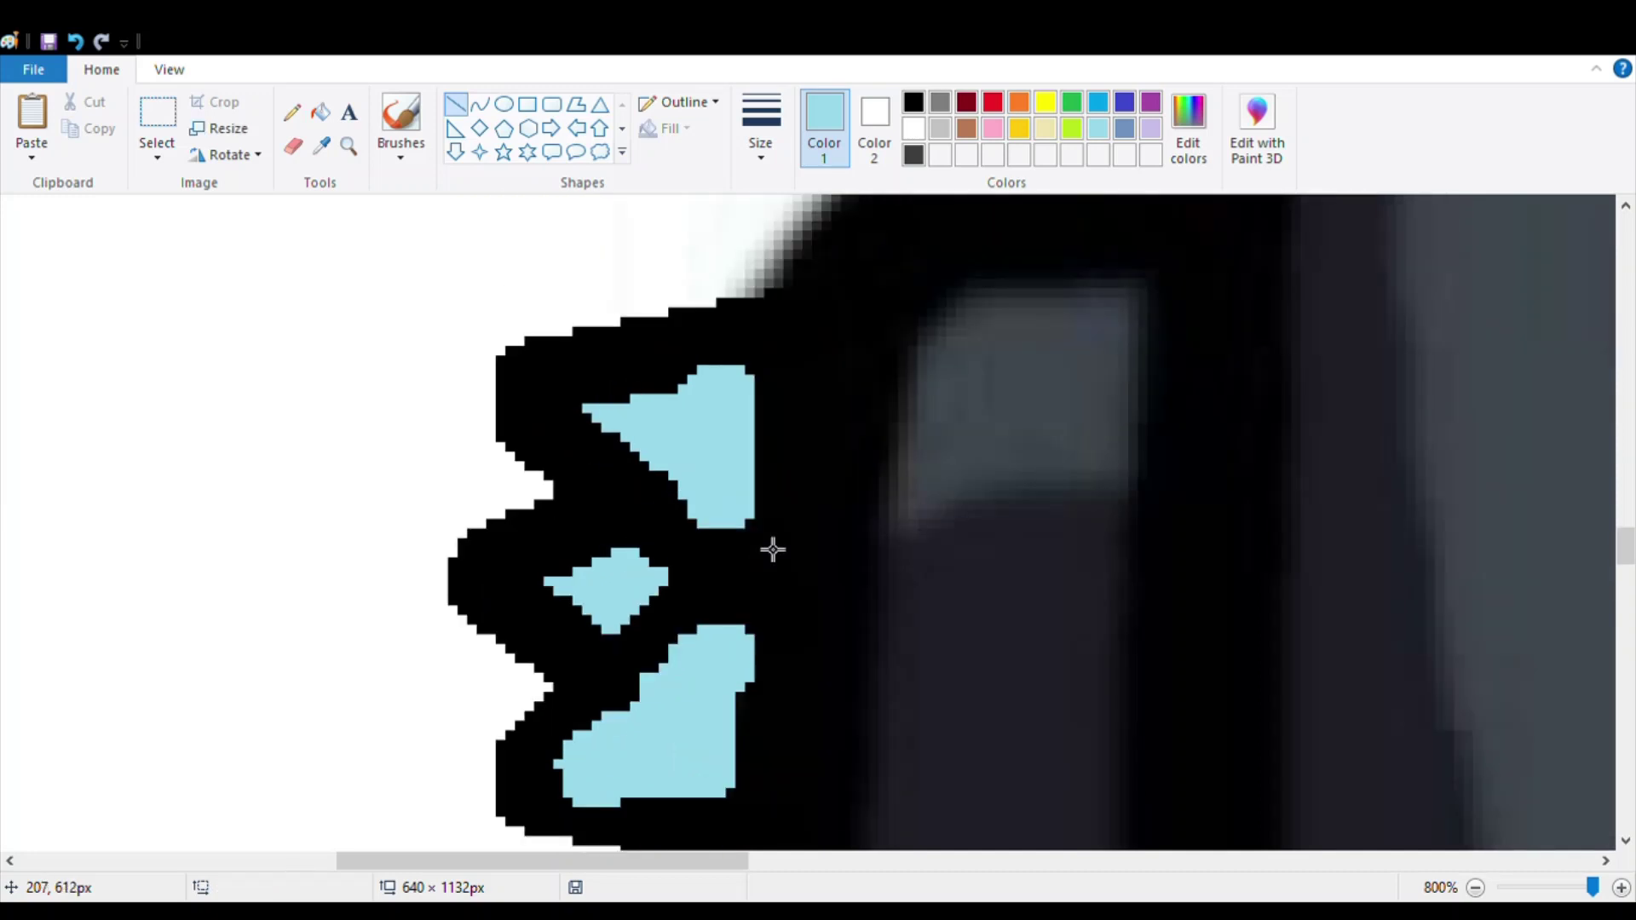
Examine the whole character, including the visor, the finished row of back spikes and the tail
{"action": "scroll", "coordinate": [773, 549], "scroll_direction": "down", "scroll_amount": 5}
{"action": "scroll", "coordinate": [445, 577], "scroll_direction": "down", "scroll_amount": 3}
{"action": "scroll", "coordinate": [445, 579], "scroll_direction": "up", "scroll_amount": 3}
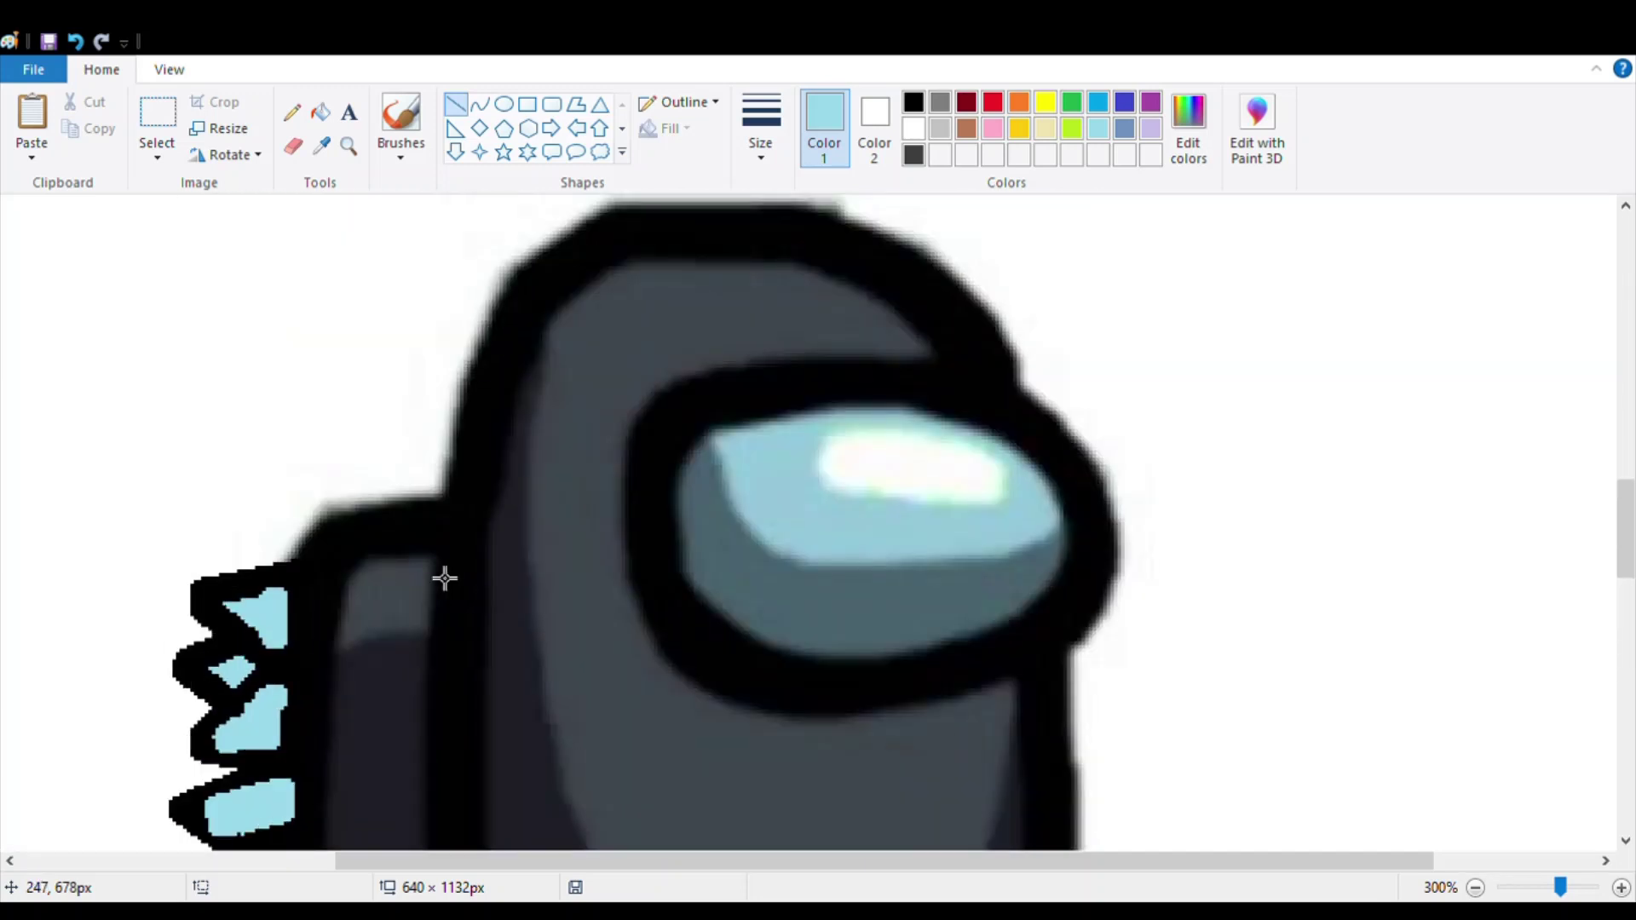
{"action": "scroll", "coordinate": [445, 579], "scroll_direction": "down", "scroll_amount": 3}
{"action": "scroll", "coordinate": [445, 578], "scroll_direction": "up", "scroll_amount": 3}
{"action": "scroll", "coordinate": [445, 578], "scroll_direction": "down", "scroll_amount": 2}
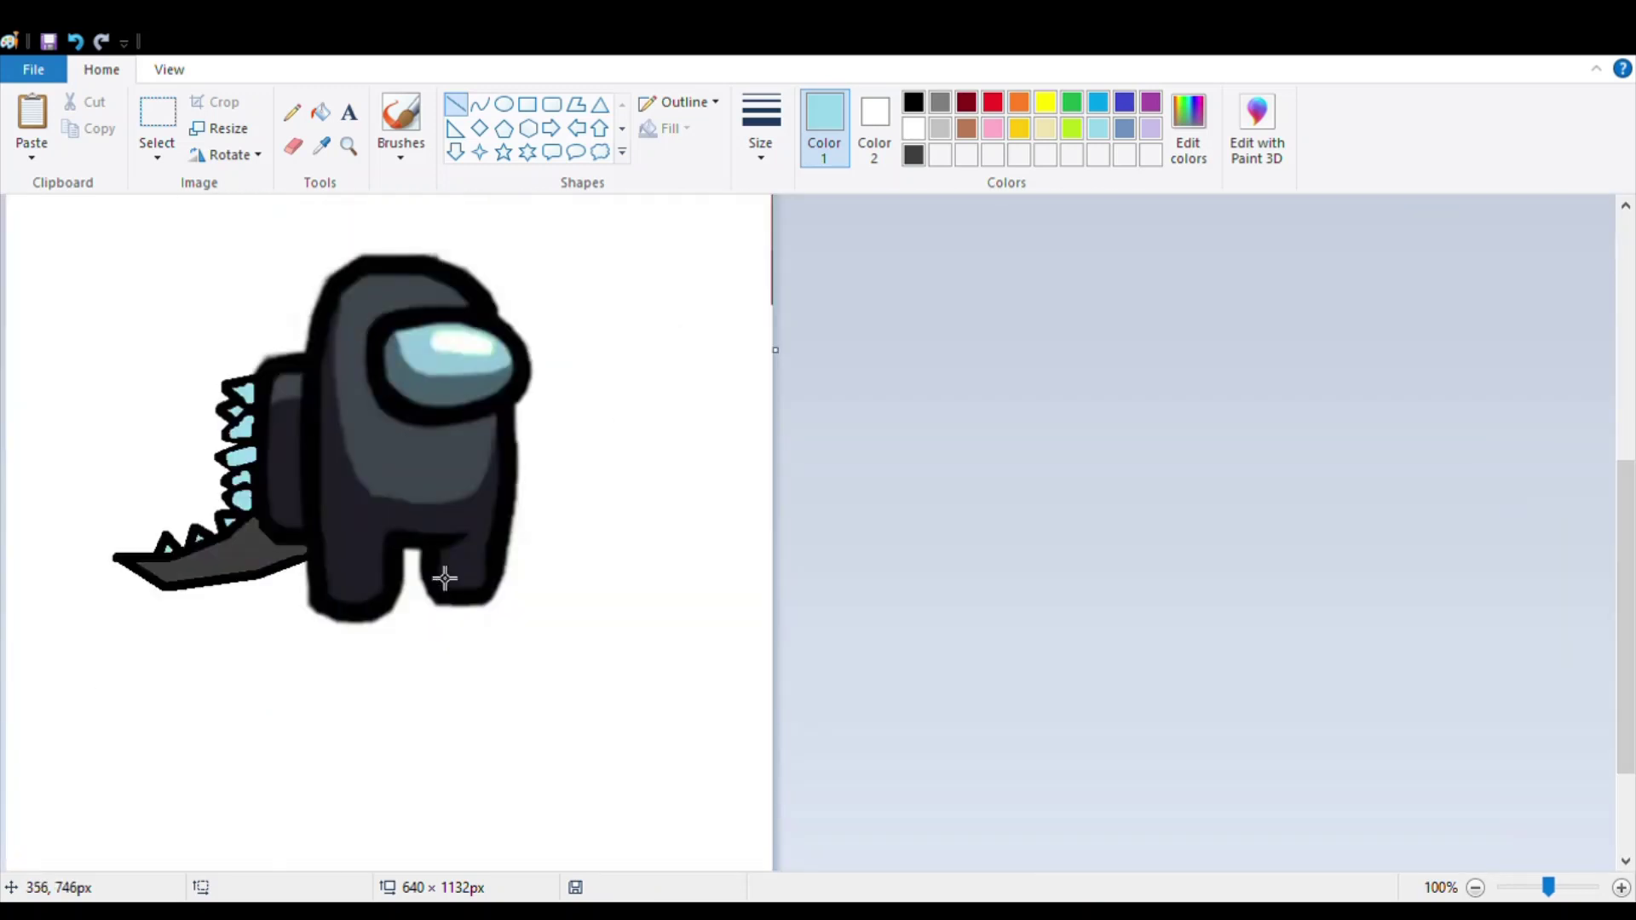
{"action": "scroll", "coordinate": [445, 578], "scroll_direction": "up", "scroll_amount": 2}
{"action": "scroll", "coordinate": [445, 579], "scroll_direction": "down", "scroll_amount": 4}
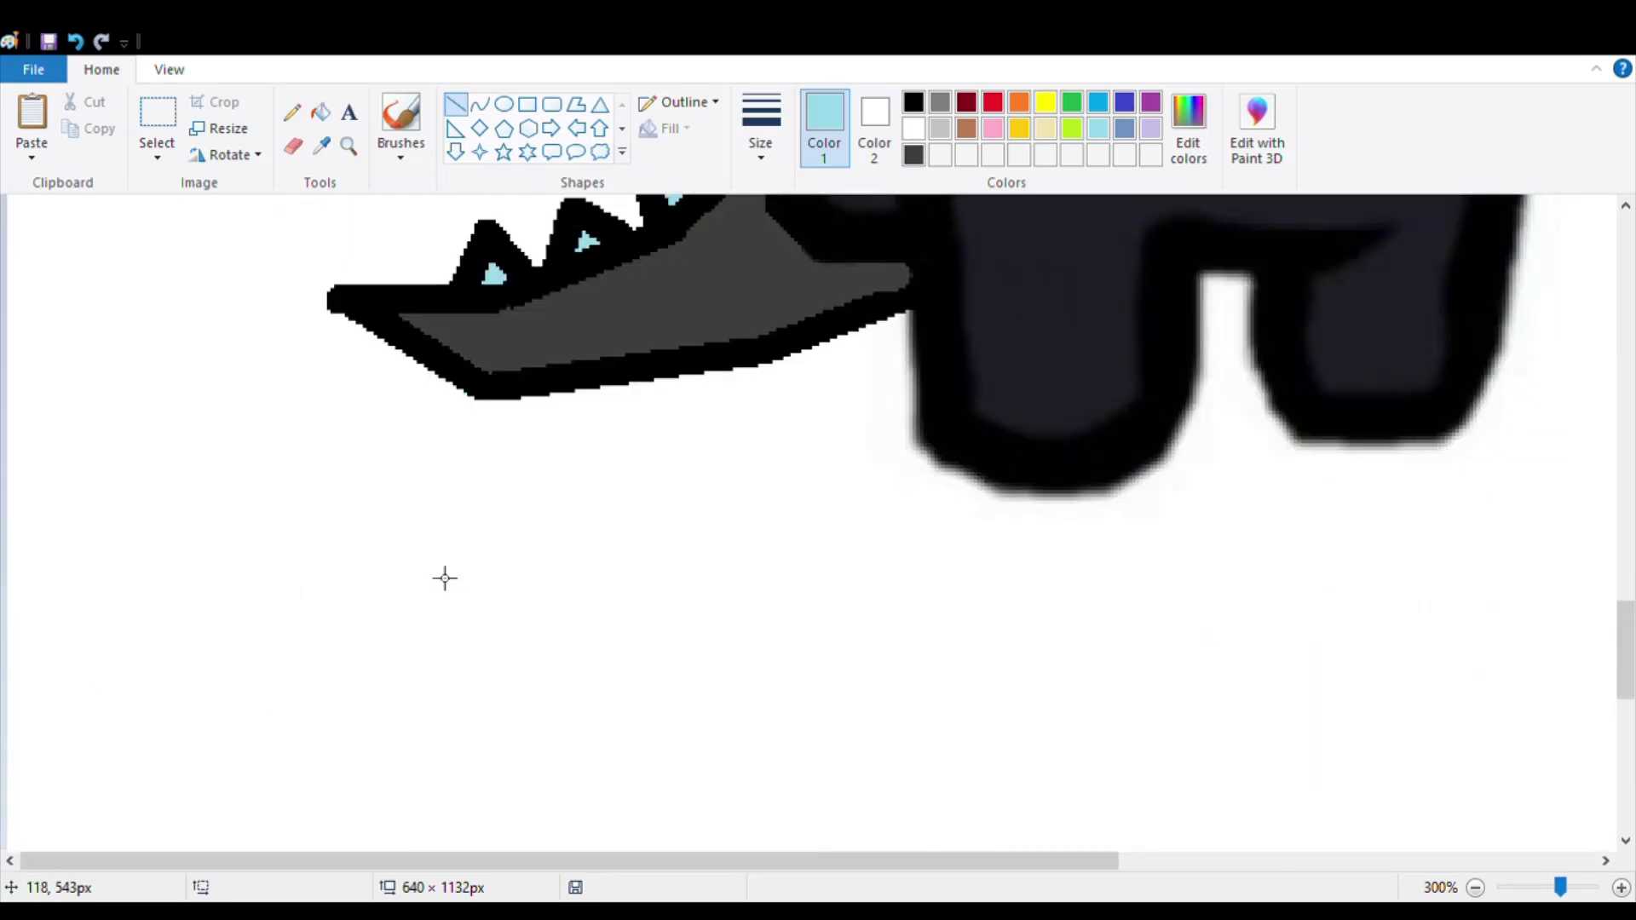
{"action": "scroll", "coordinate": [445, 579], "scroll_direction": "up", "scroll_amount": 4}
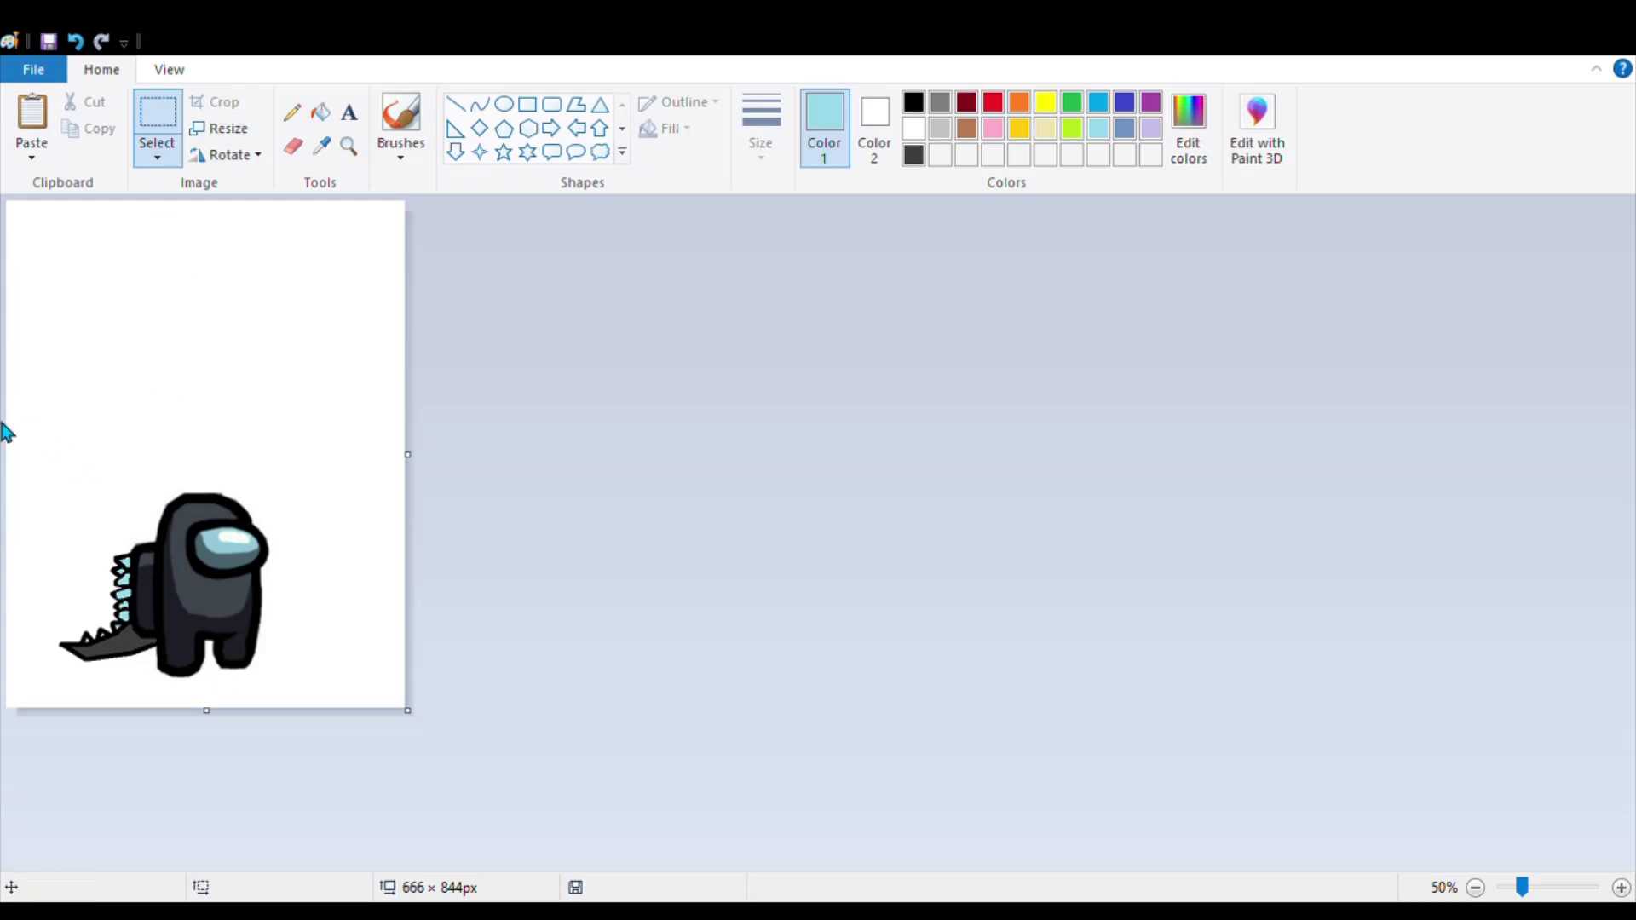
Select the whole character with its tail and move it up toward the middle of the canvas height
{"action": "left_click_drag", "start_coordinate": [32, 448], "coordinate": [305, 683]}
{"action": "left_click_drag", "start_coordinate": [234, 613], "coordinate": [267, 486]}
{"action": "left_click", "coordinate": [427, 450]}
Widen the canvas to 1458 px and move the whole character right toward the canvas centre
{"action": "left_click_drag", "start_coordinate": [408, 454], "coordinate": [879, 459]}
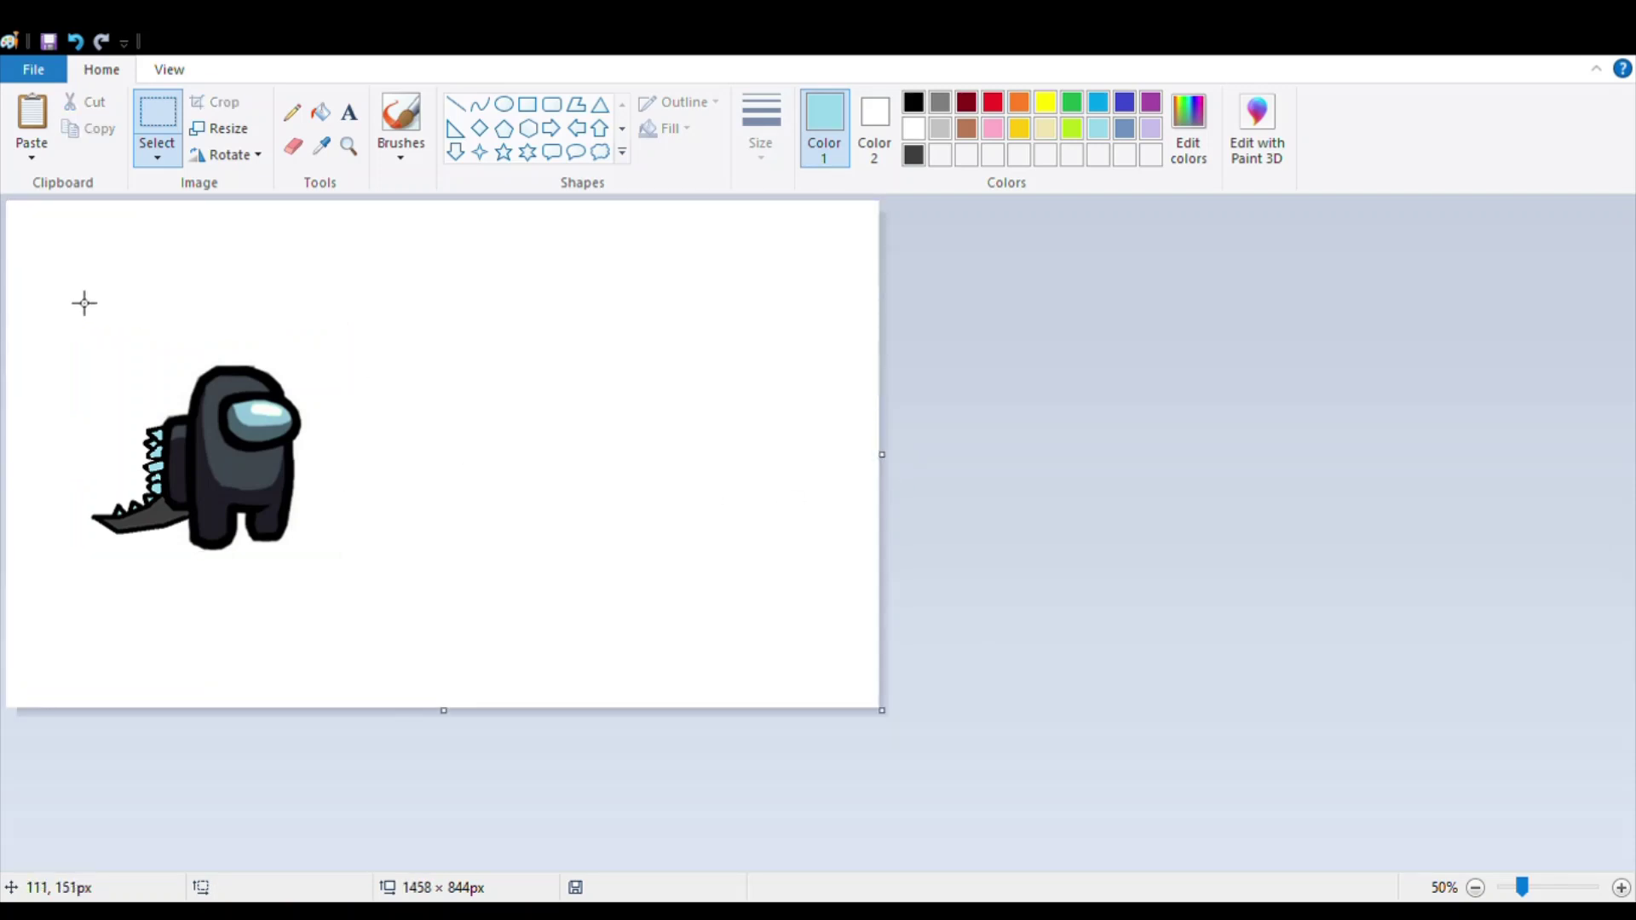
{"action": "left_click_drag", "start_coordinate": [27, 290], "coordinate": [403, 587]}
{"action": "left_click_drag", "start_coordinate": [253, 507], "coordinate": [453, 490]}
{"action": "left_click", "coordinate": [1162, 568]}
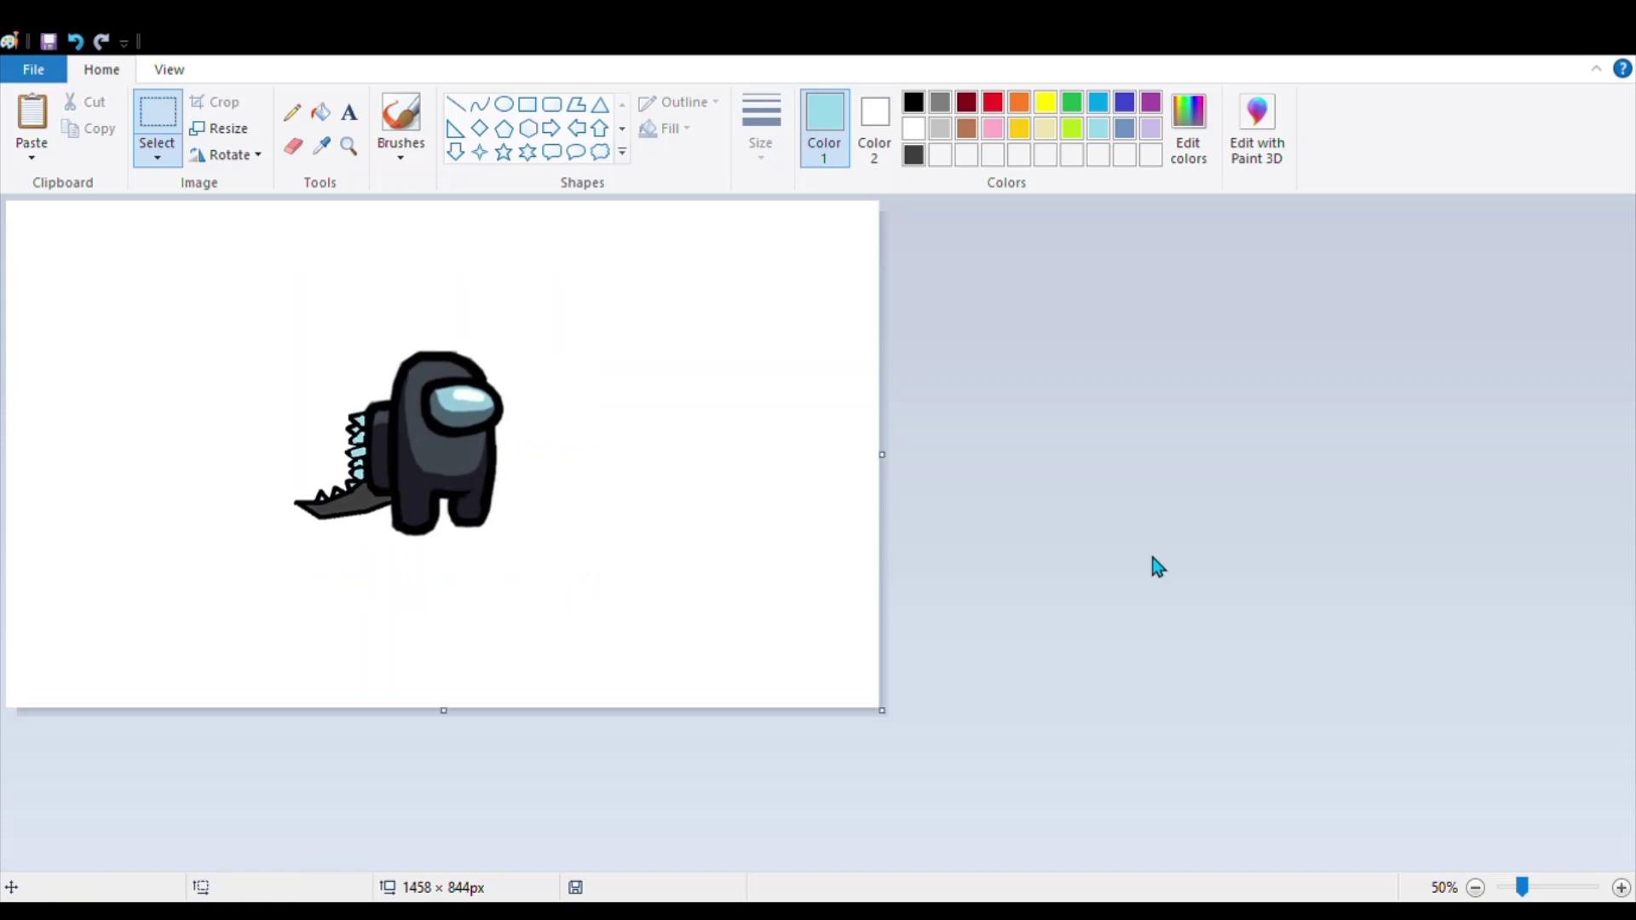